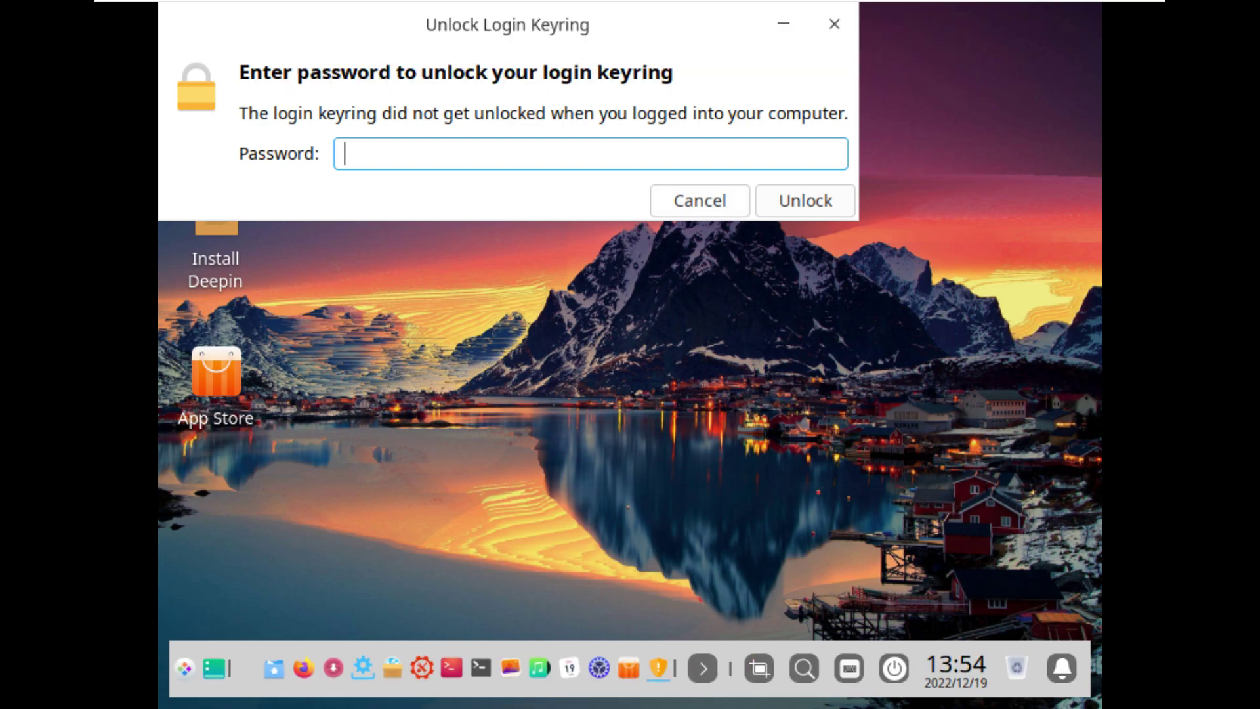
Try to unlock the login keyring by entering its password, and dismiss the keyring prompt
text(••••)
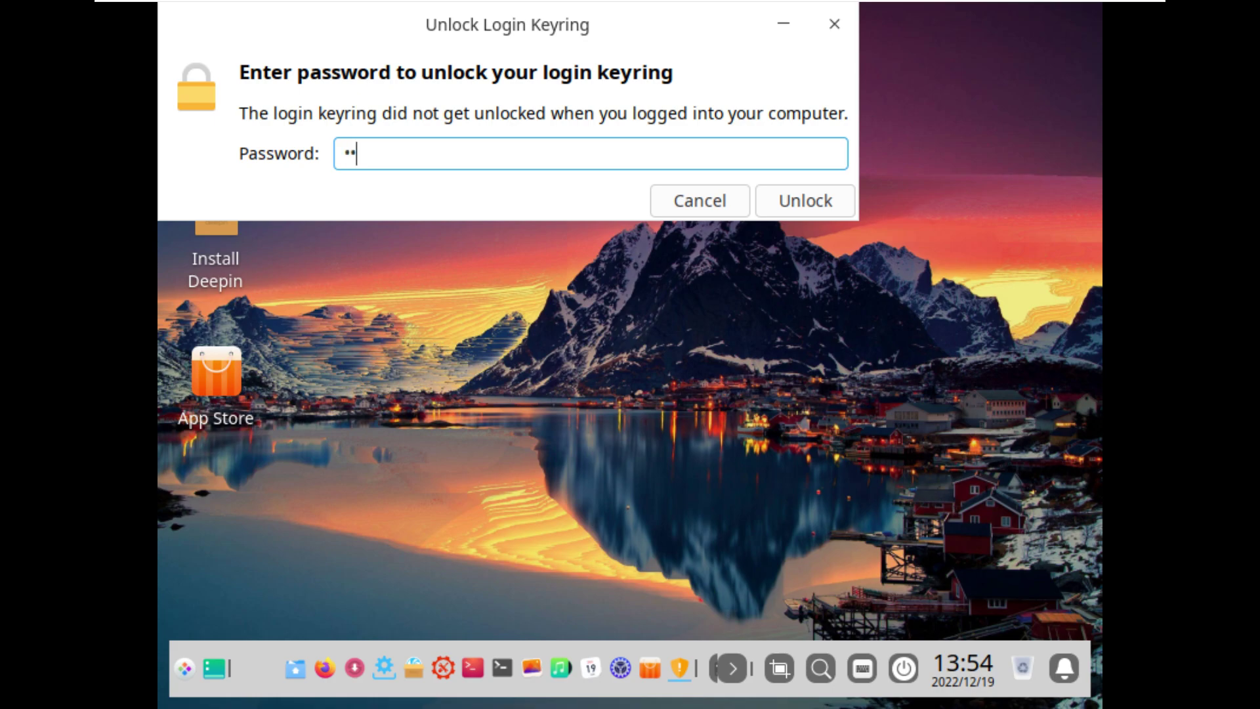
key(Return)
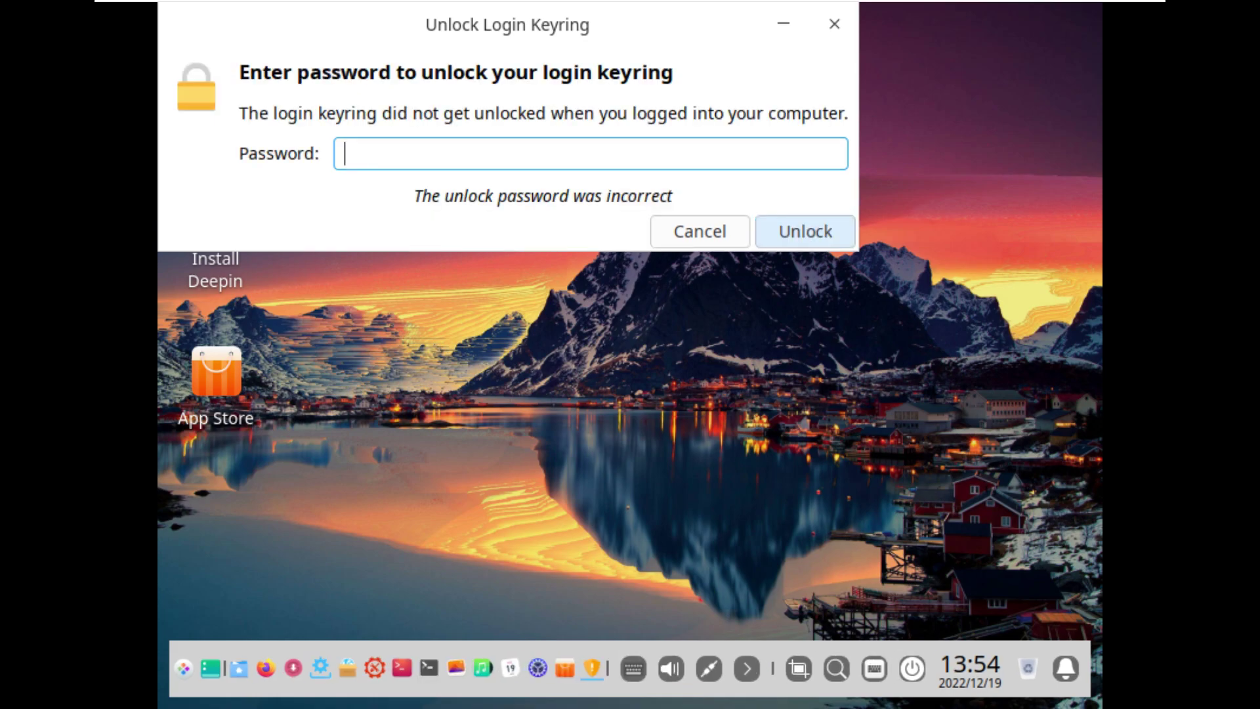
key(super)
key(Escape)
key(Escape)
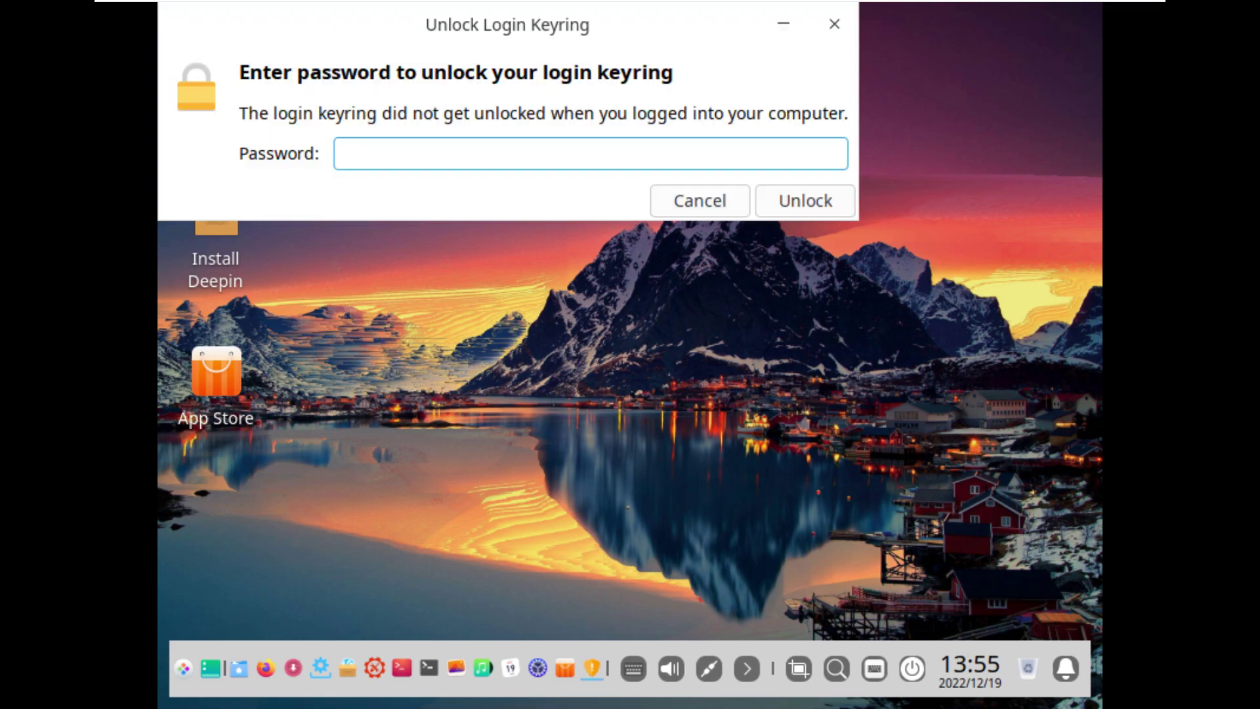
click(834, 24)
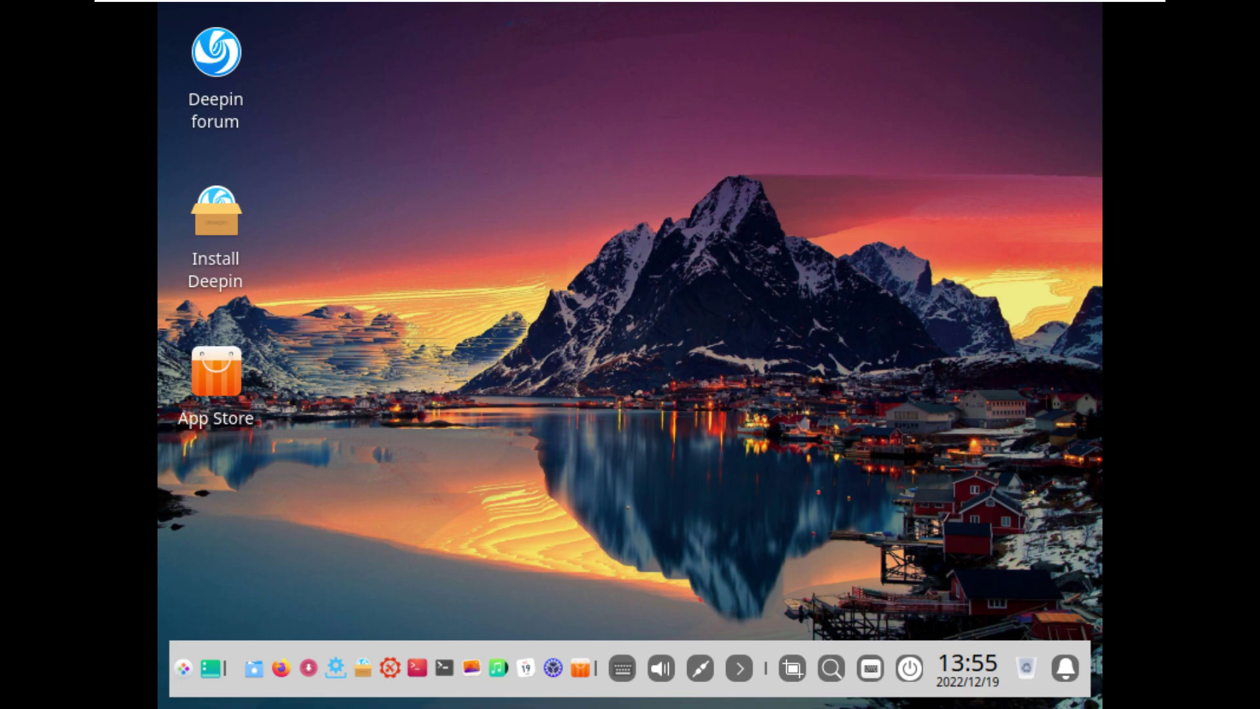
Set the display resolution to 1360×768 in the desktop's display settings and save the change
right_click(626, 163)
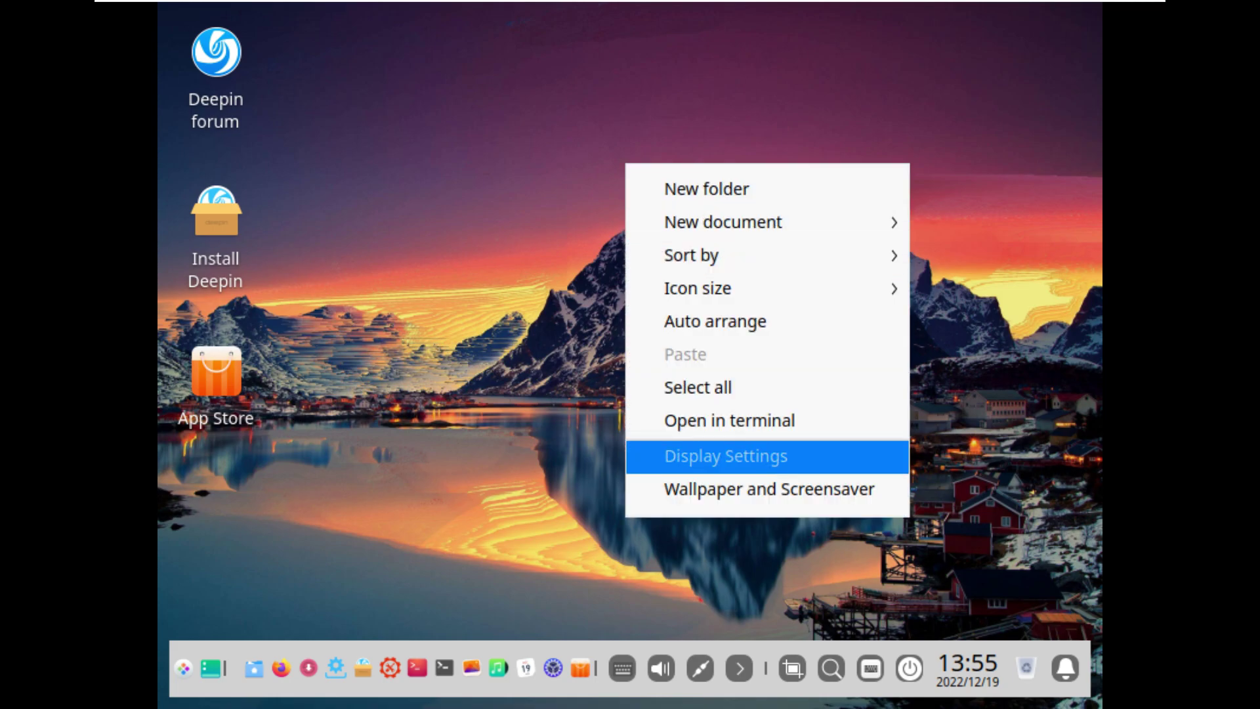
click(725, 456)
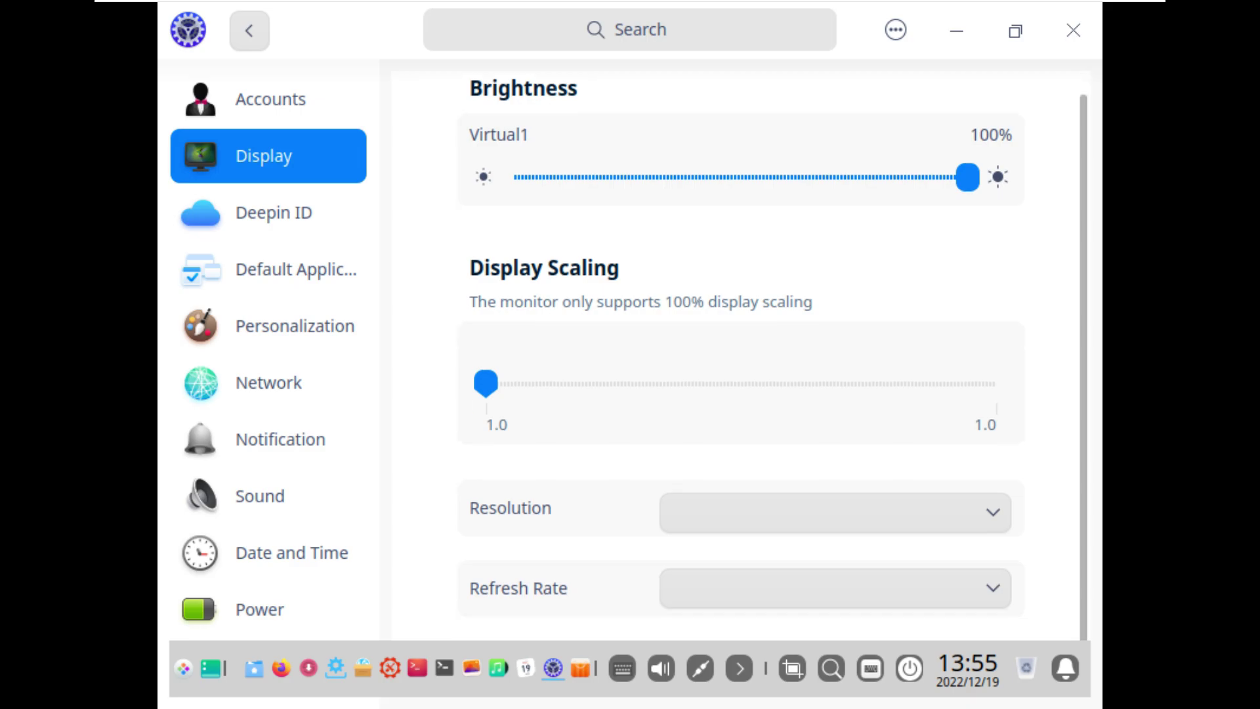
click(834, 512)
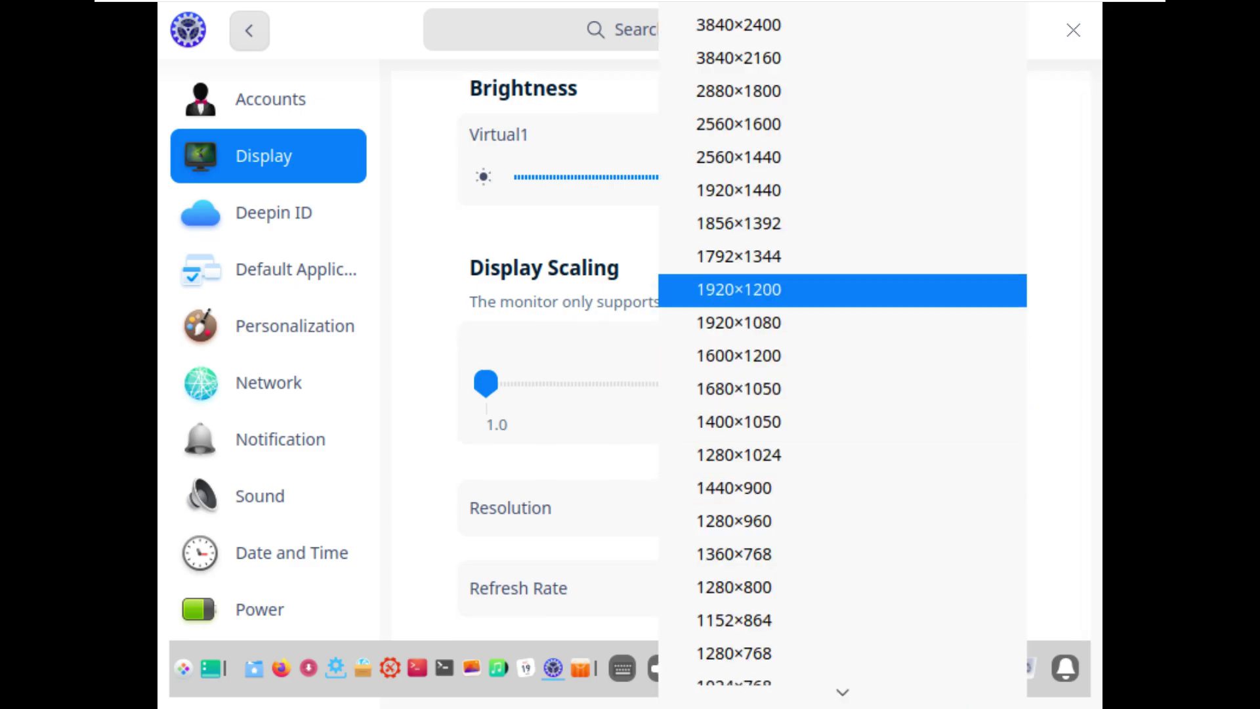
scroll(842, 289, down, 1)
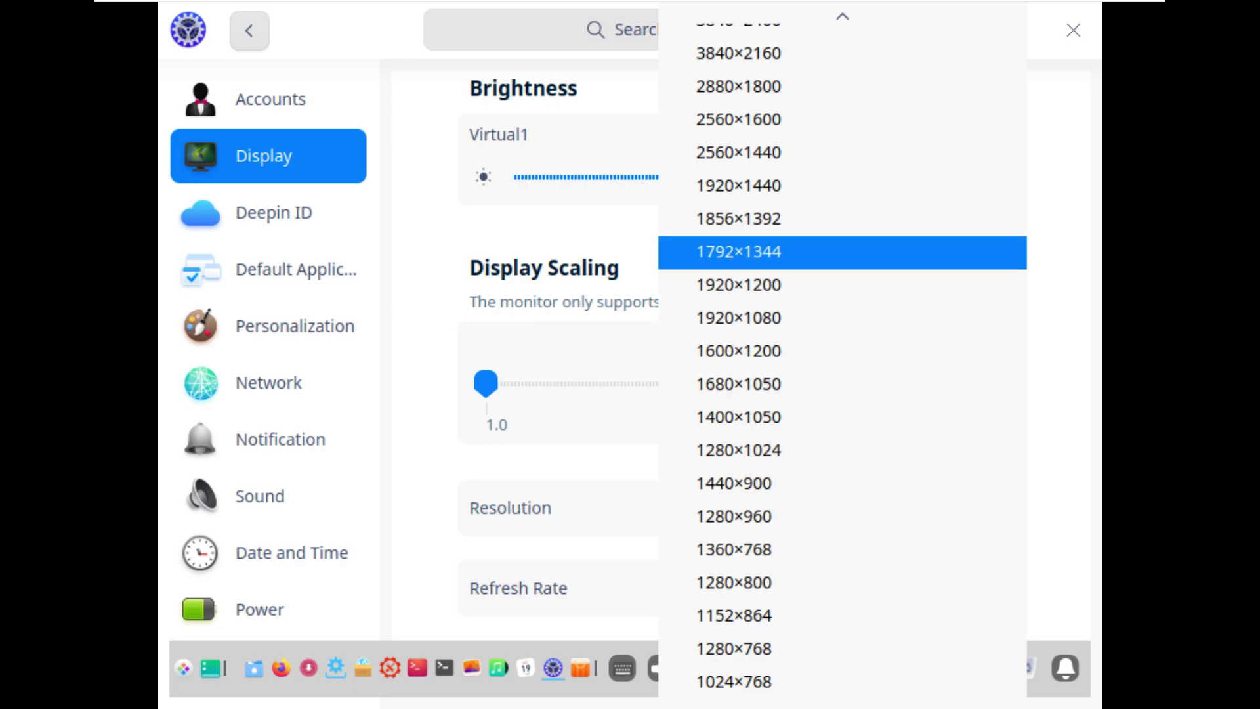
click(734, 549)
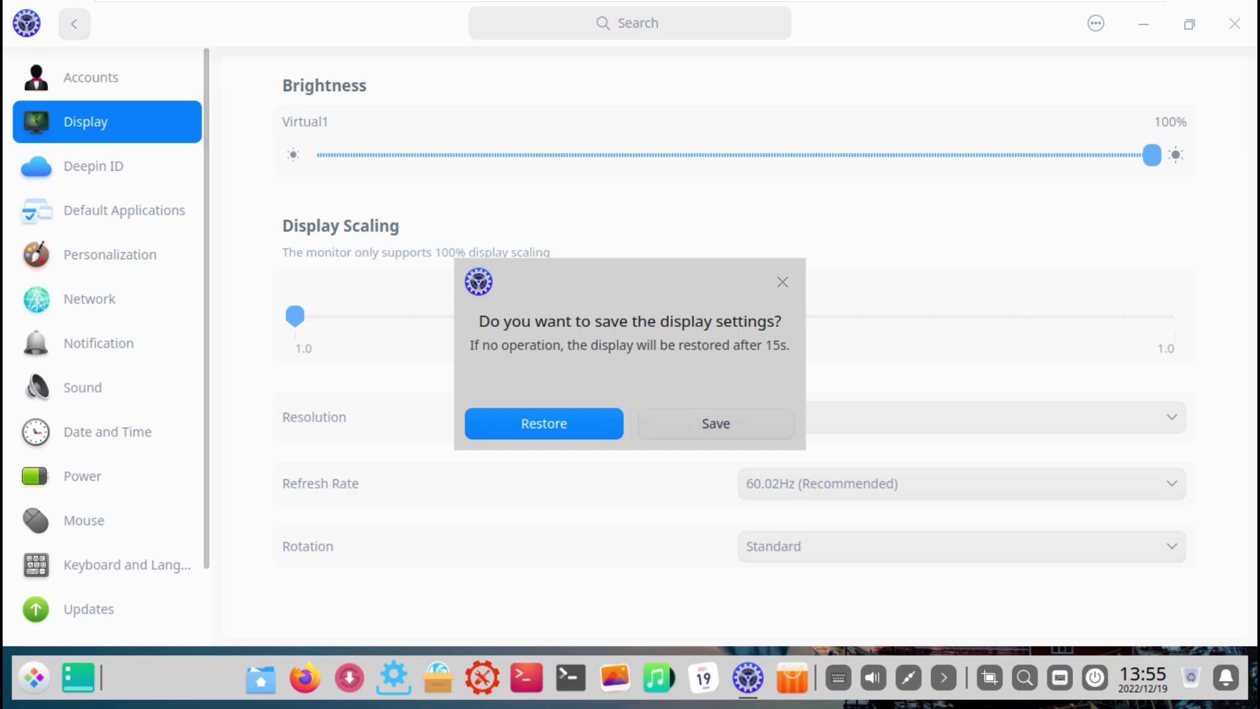
click(716, 424)
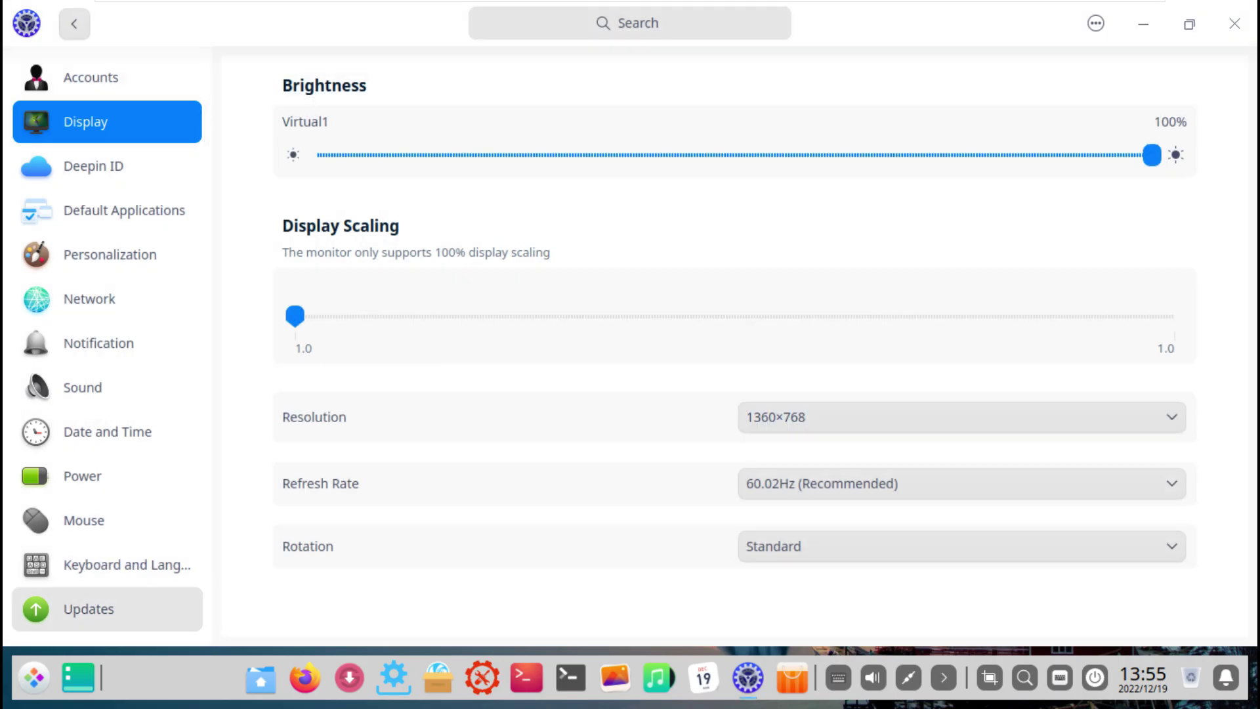
Examine the system information about this PC, followed by the Accounts, Display and Deepin ID settings
scroll(105, 611, down, 2)
click(99, 571)
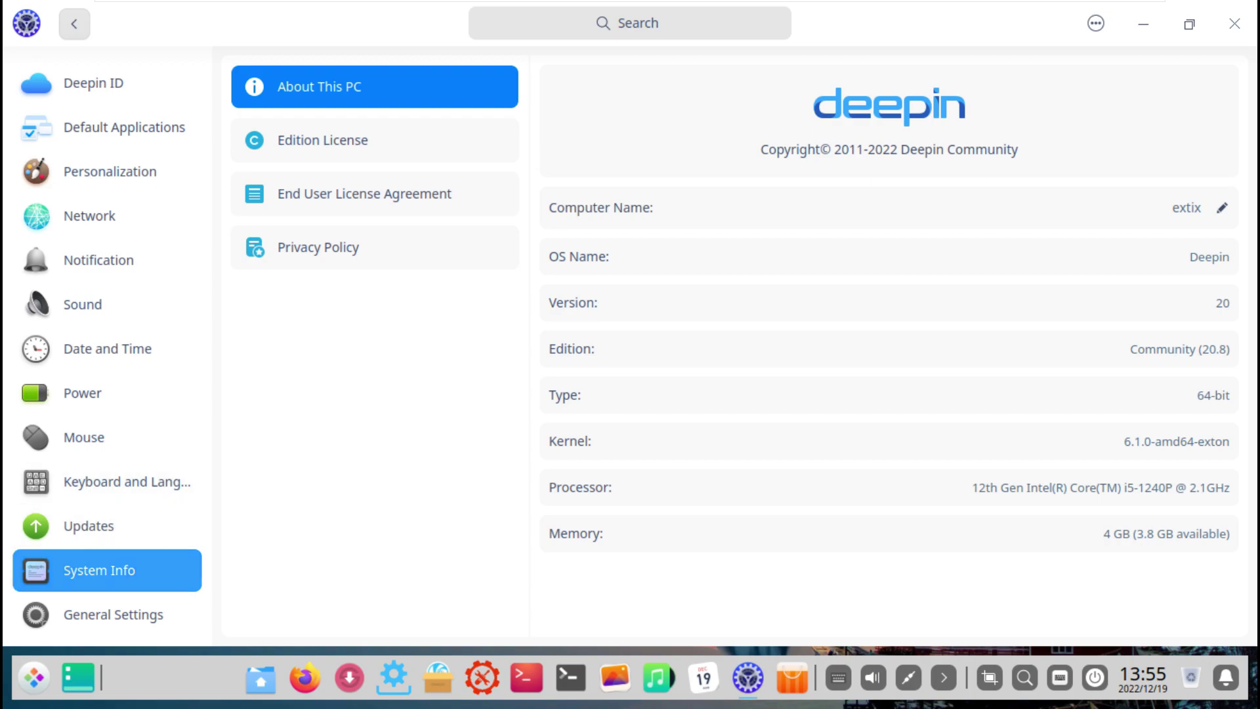
scroll(105, 476, up, 2)
click(107, 77)
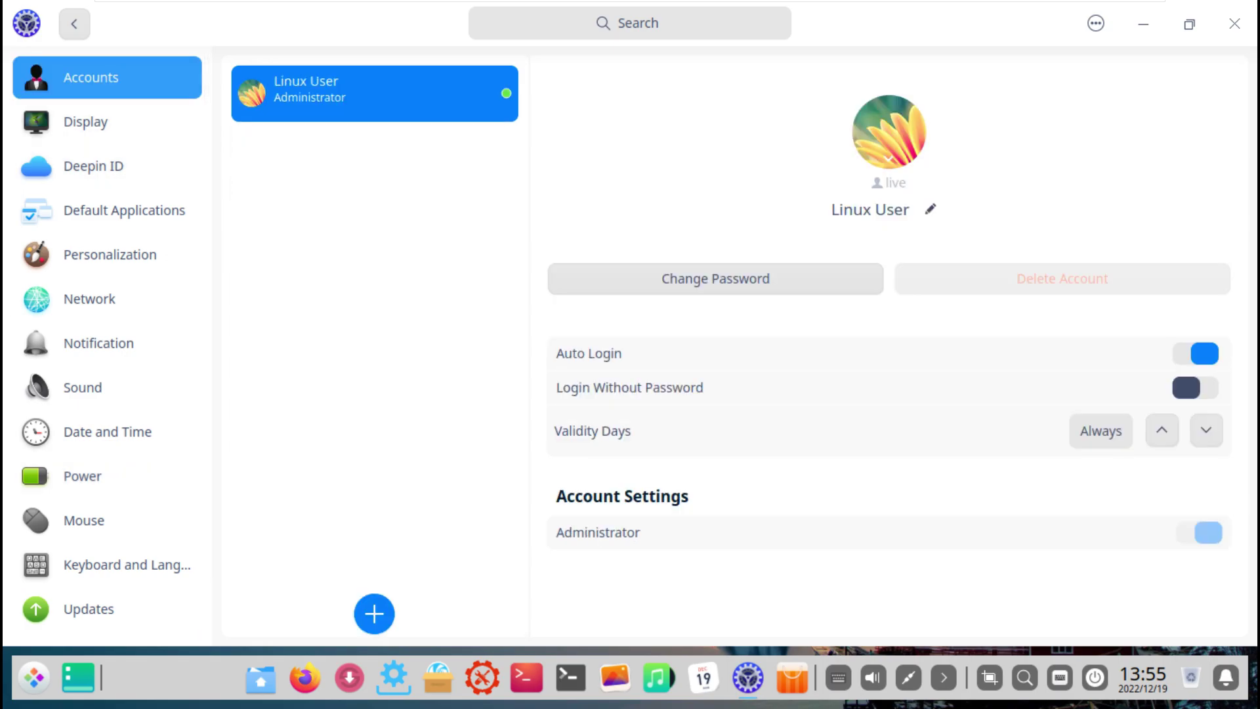
click(107, 121)
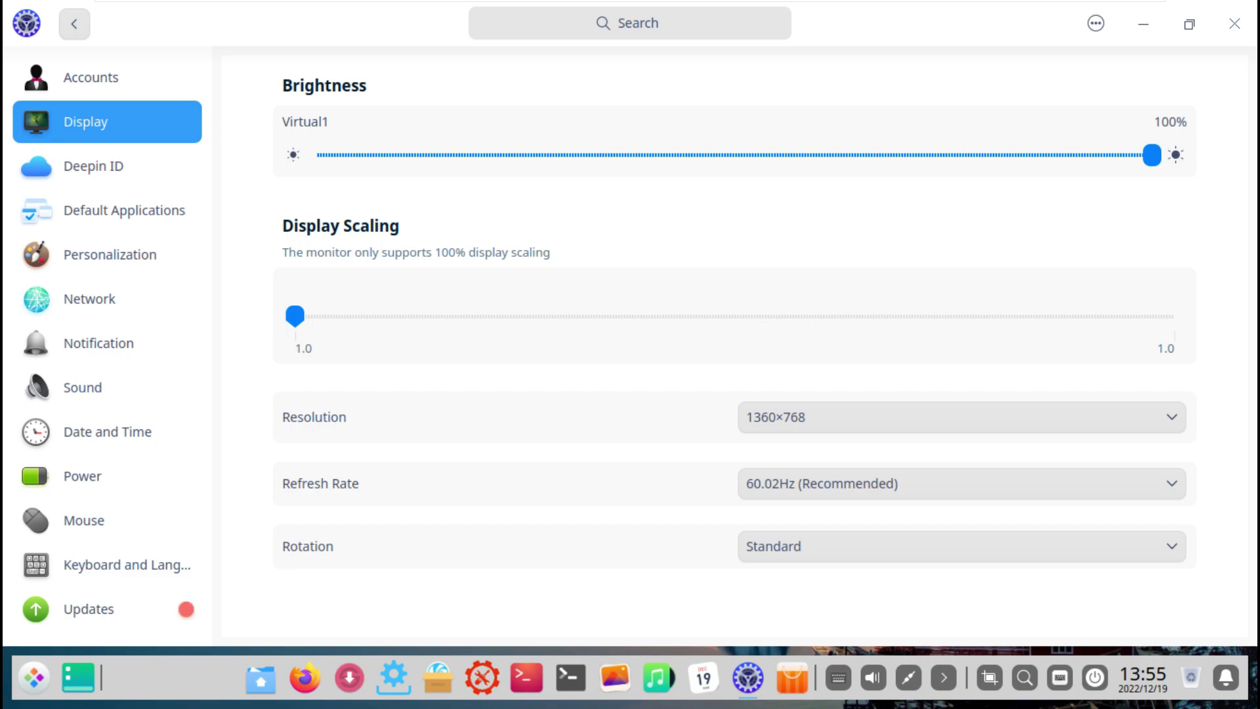
click(93, 166)
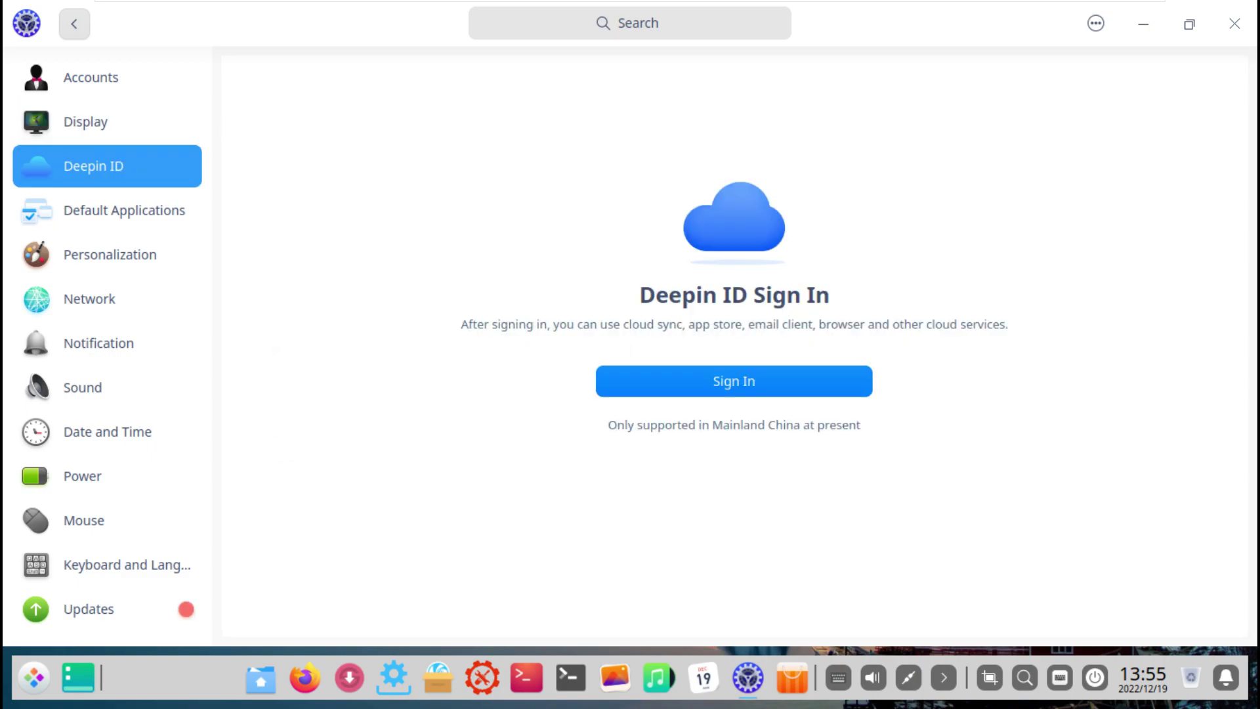
Look through the default applications for webpages, mail, text, music, video, pictures and the terminal
click(107, 210)
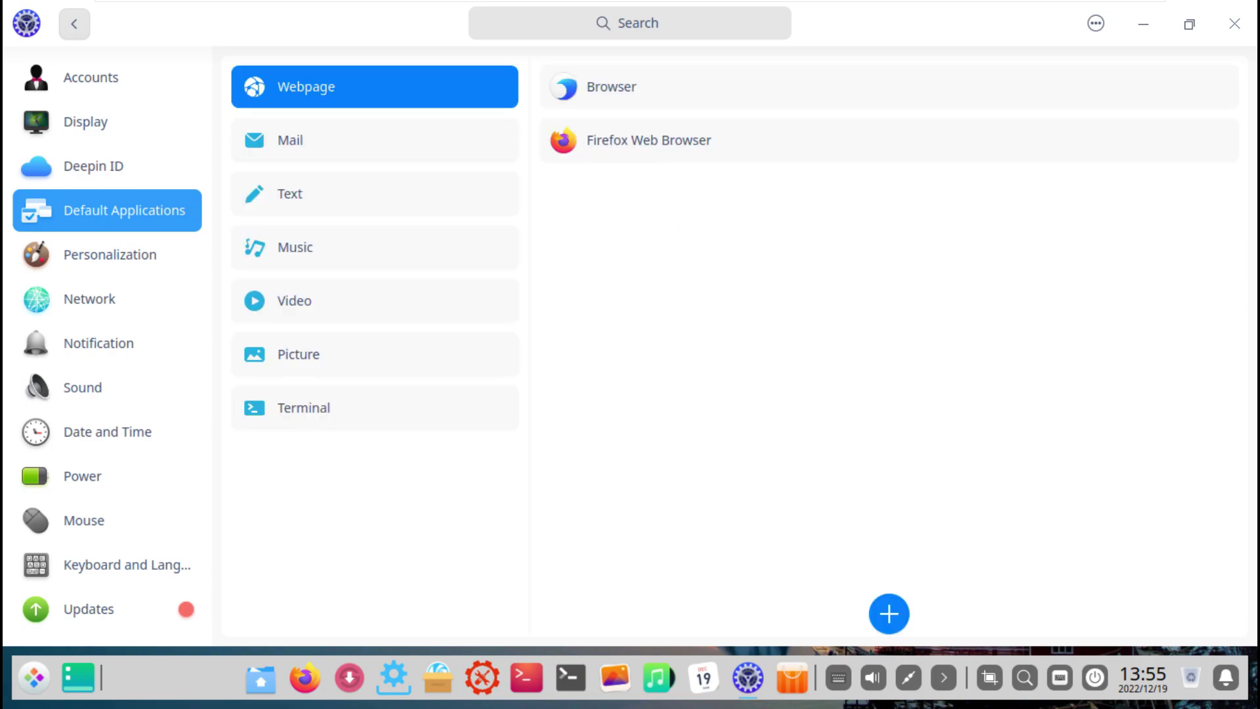
click(374, 140)
click(374, 194)
click(374, 247)
click(374, 300)
click(374, 354)
click(374, 407)
Review the personalization settings for the general theme, icon theme, cursor theme, font and dock
click(107, 255)
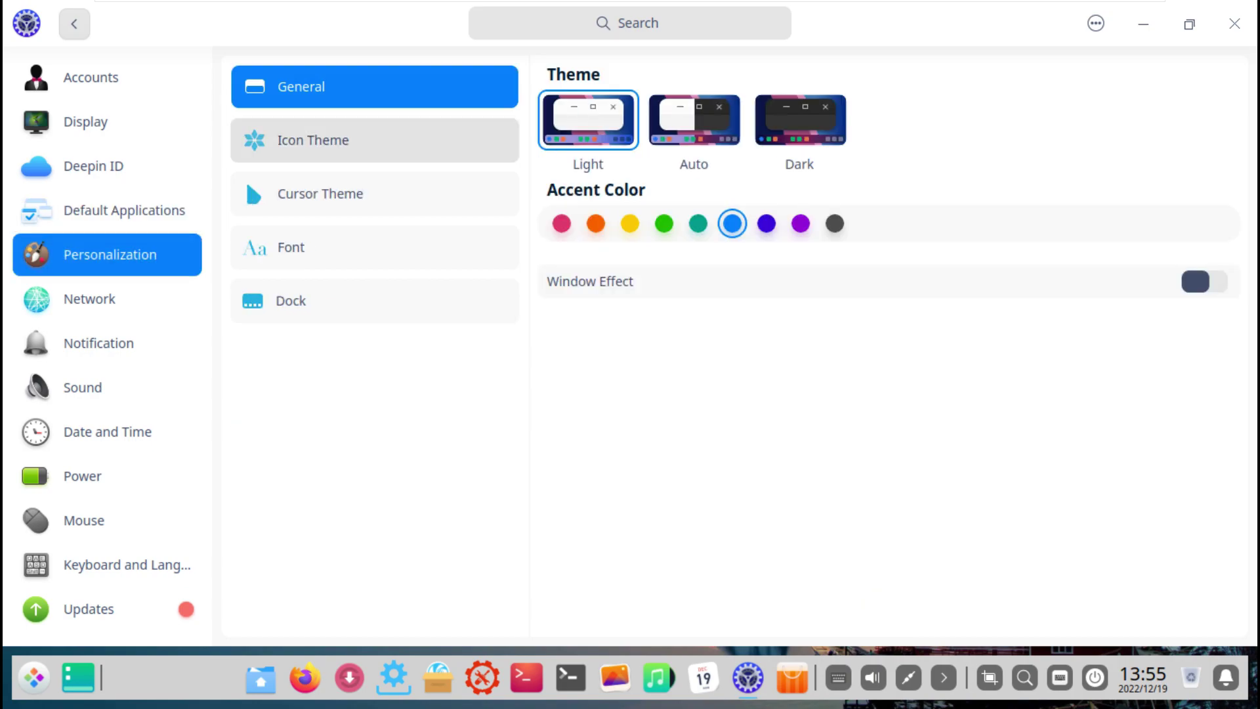
click(374, 140)
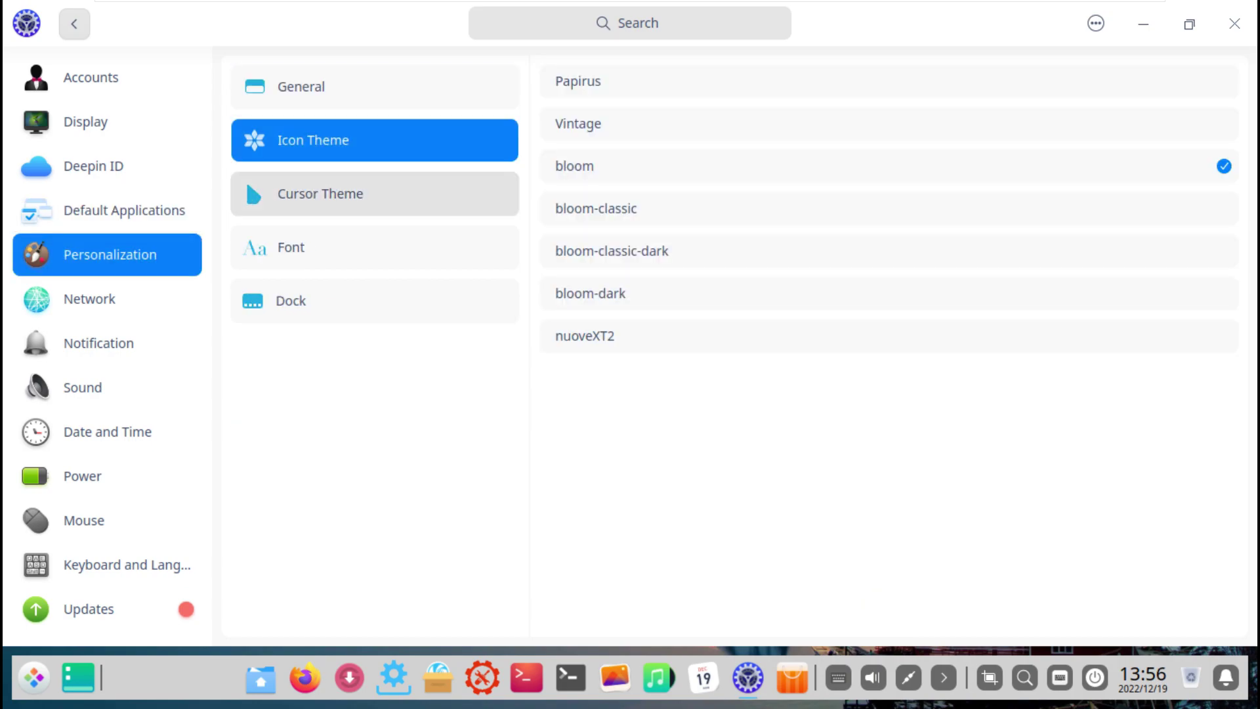
click(374, 193)
click(374, 247)
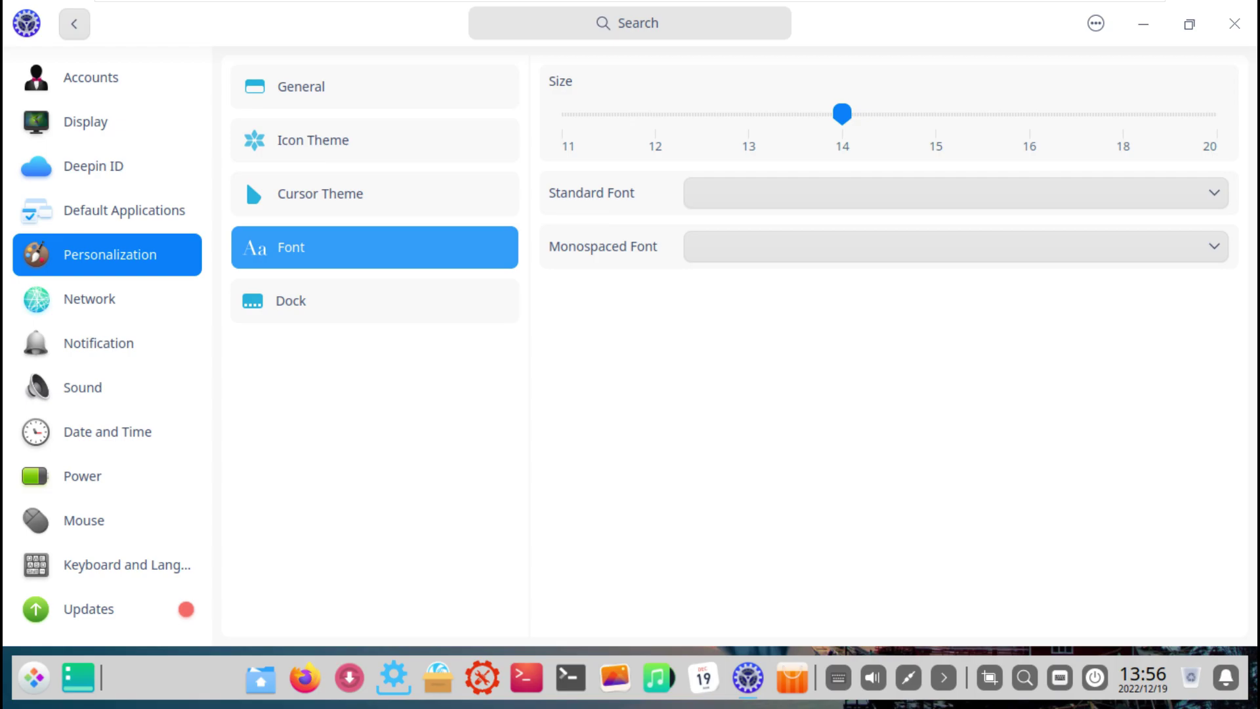
click(374, 300)
Review the network settings for DSL, VPN, system proxy and application proxy, ending with the network details
click(107, 299)
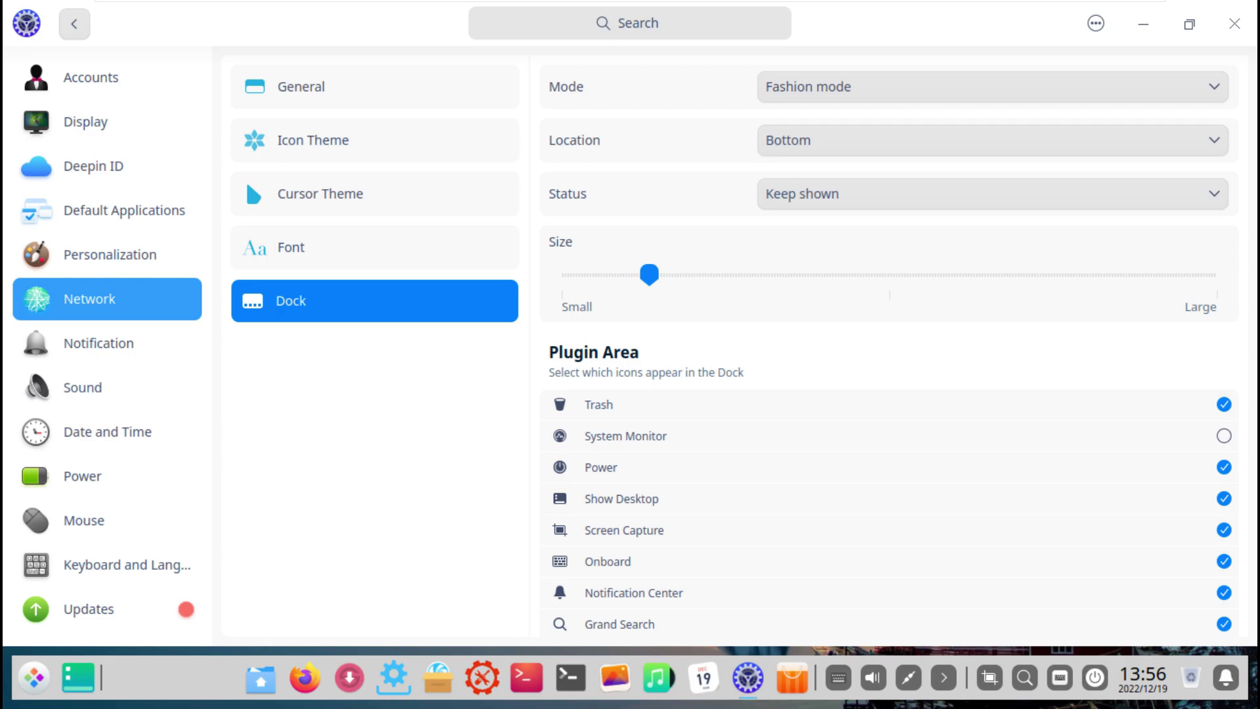
click(374, 140)
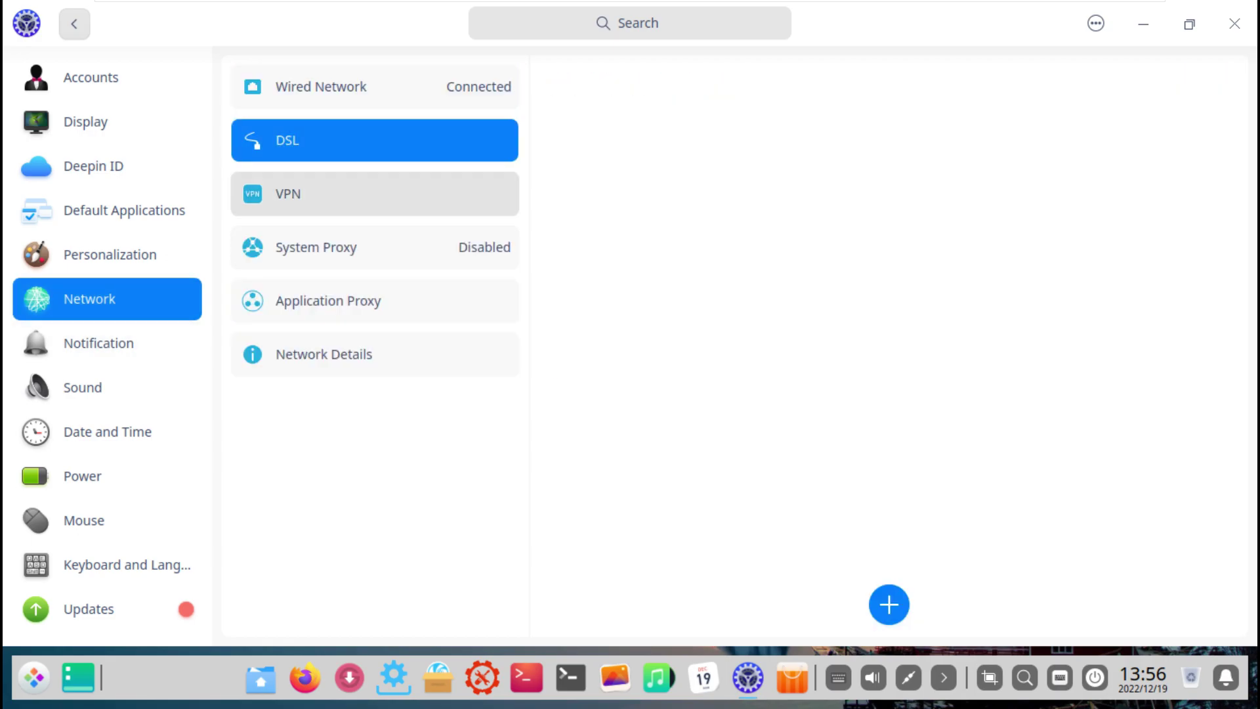
click(374, 193)
click(374, 248)
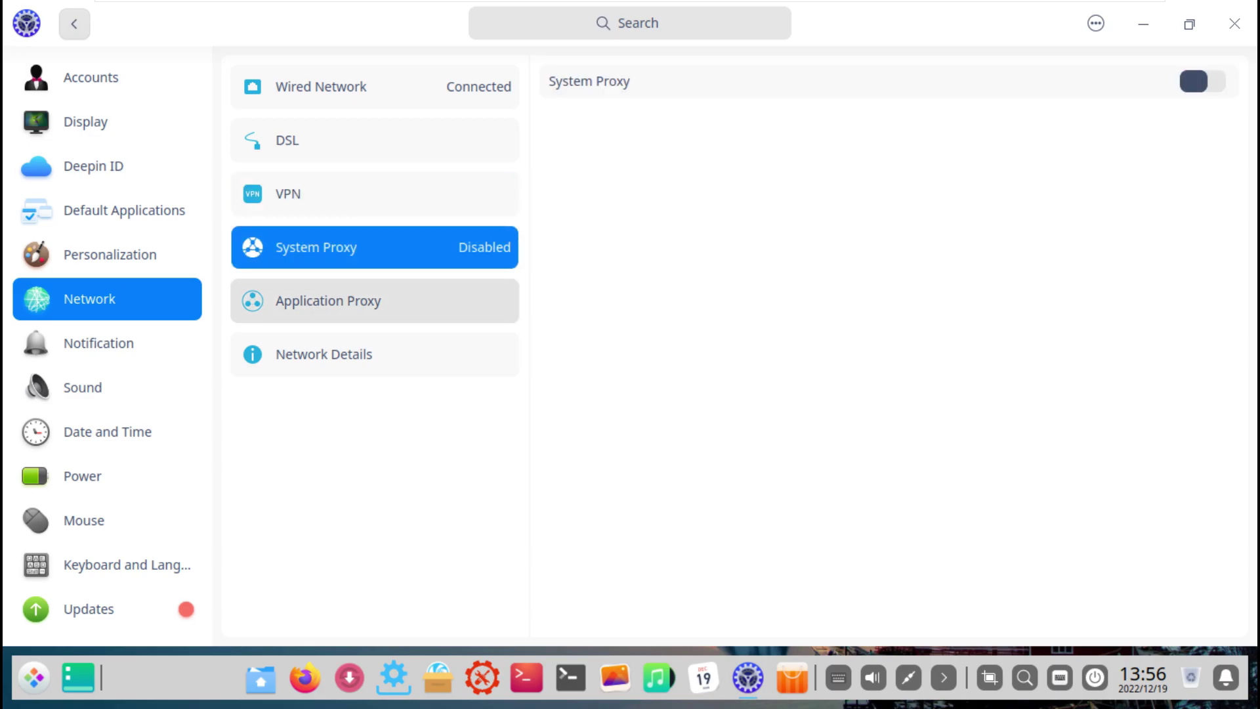
click(374, 300)
click(374, 353)
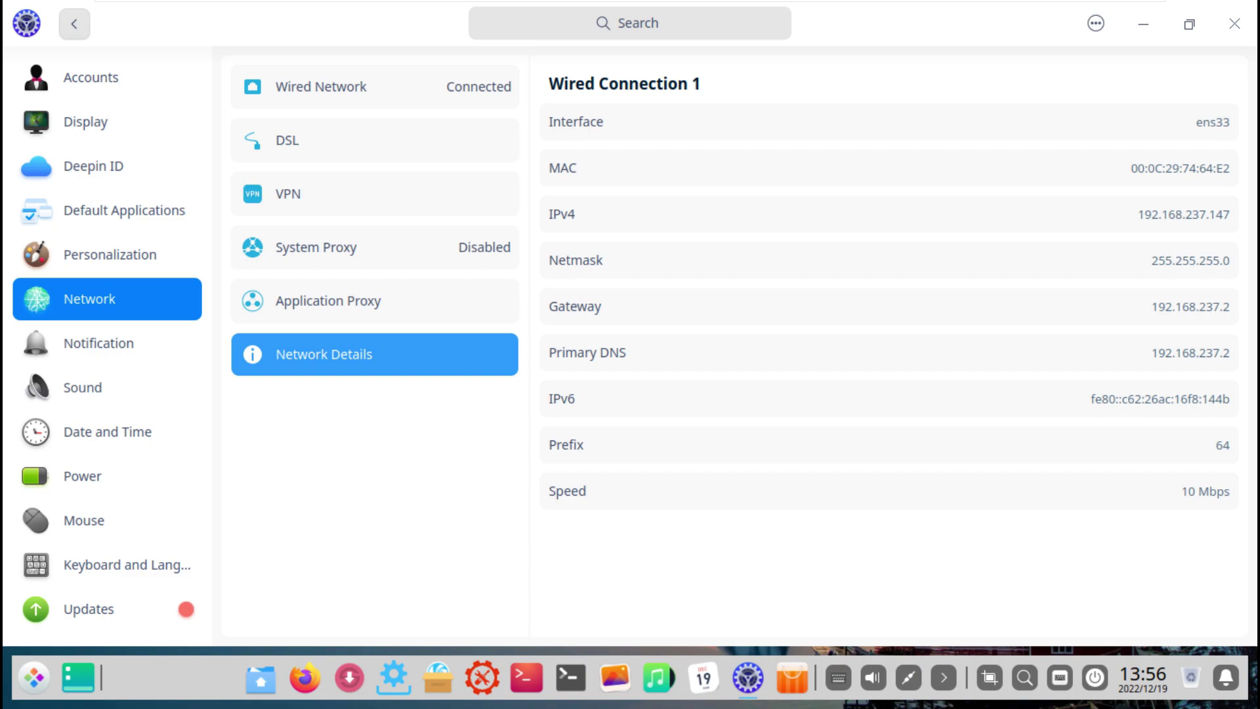
Look through the notification settings and the sound settings for output, input, sound effects and devices
click(107, 343)
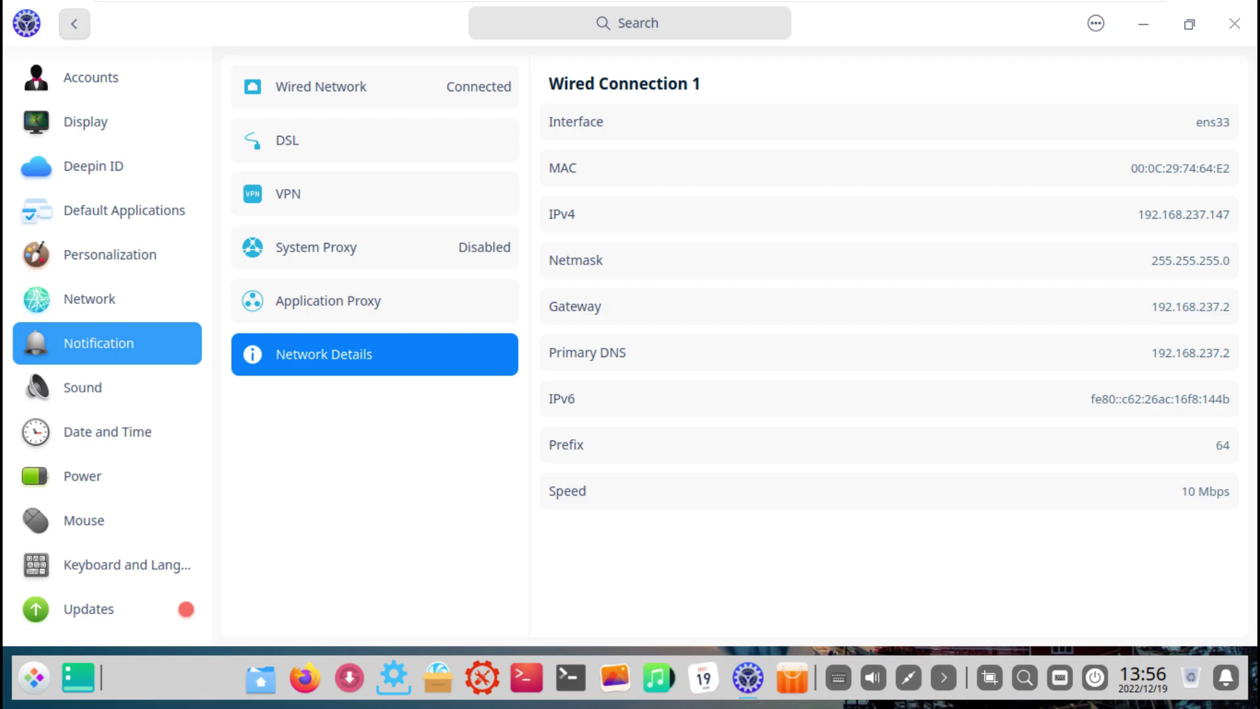
key(super+d)
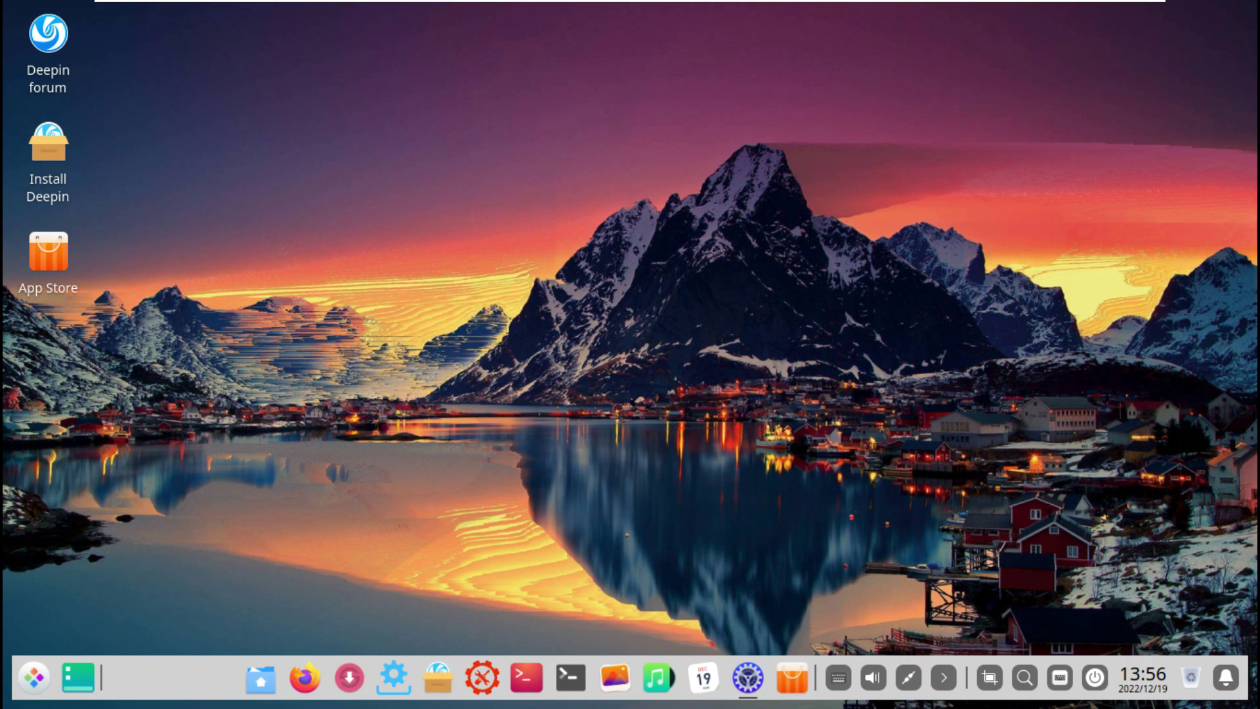
key(super+d)
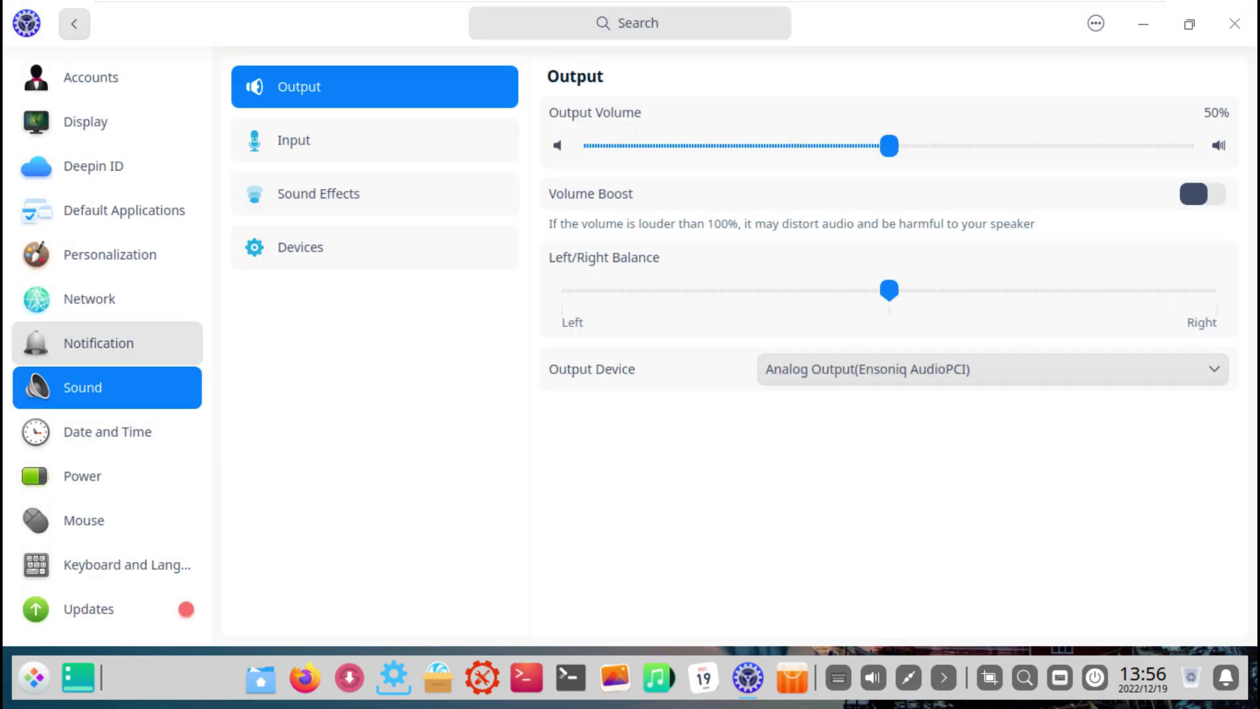
click(374, 140)
click(374, 194)
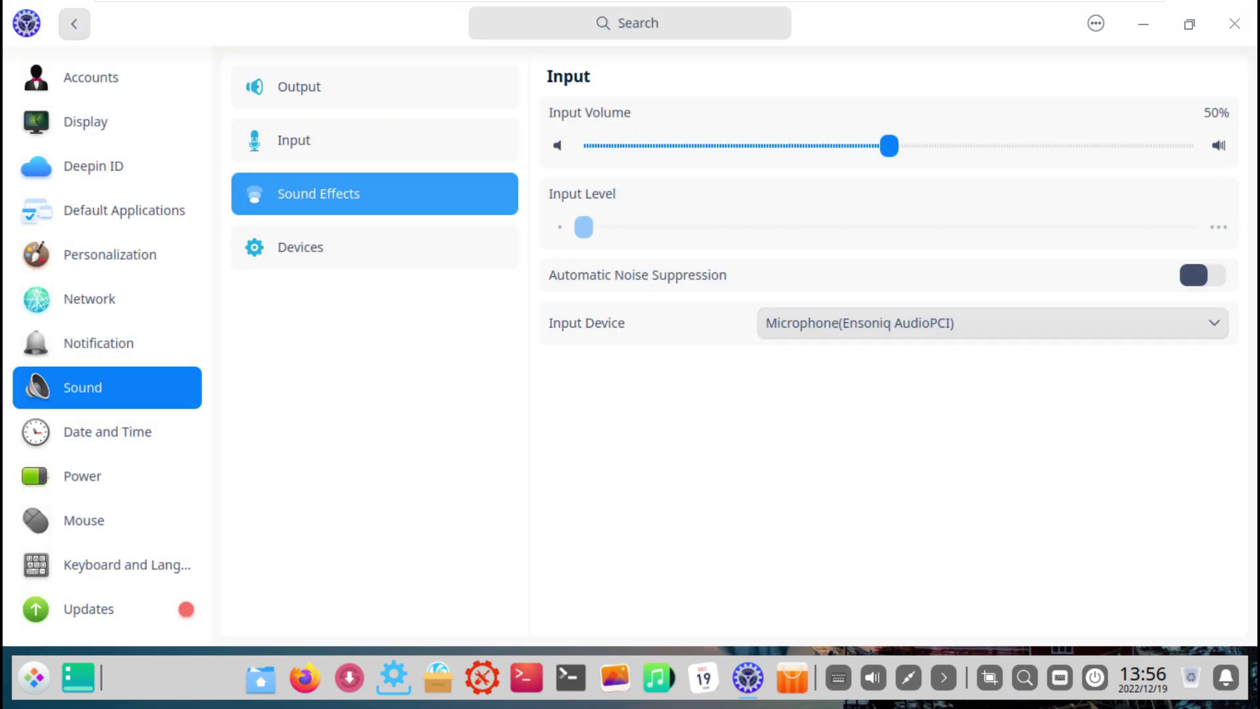
click(374, 246)
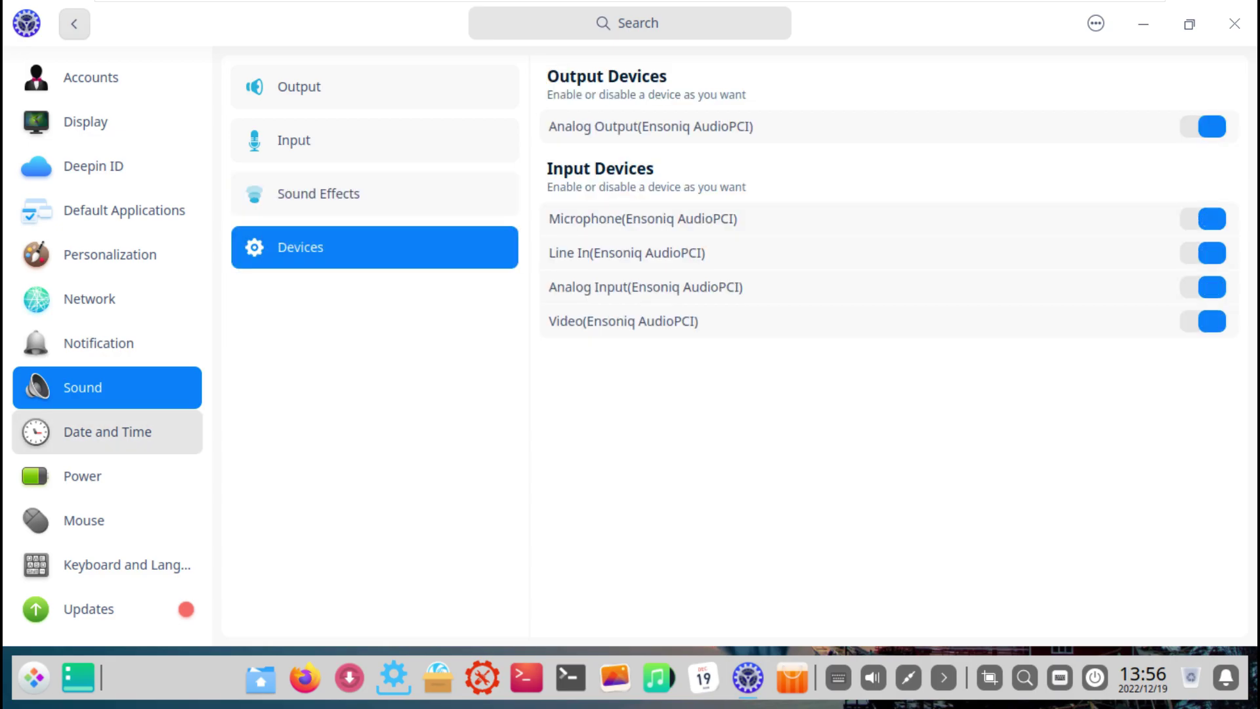
View the date and time settings and the Control Center's version information, and close the settings window
click(107, 431)
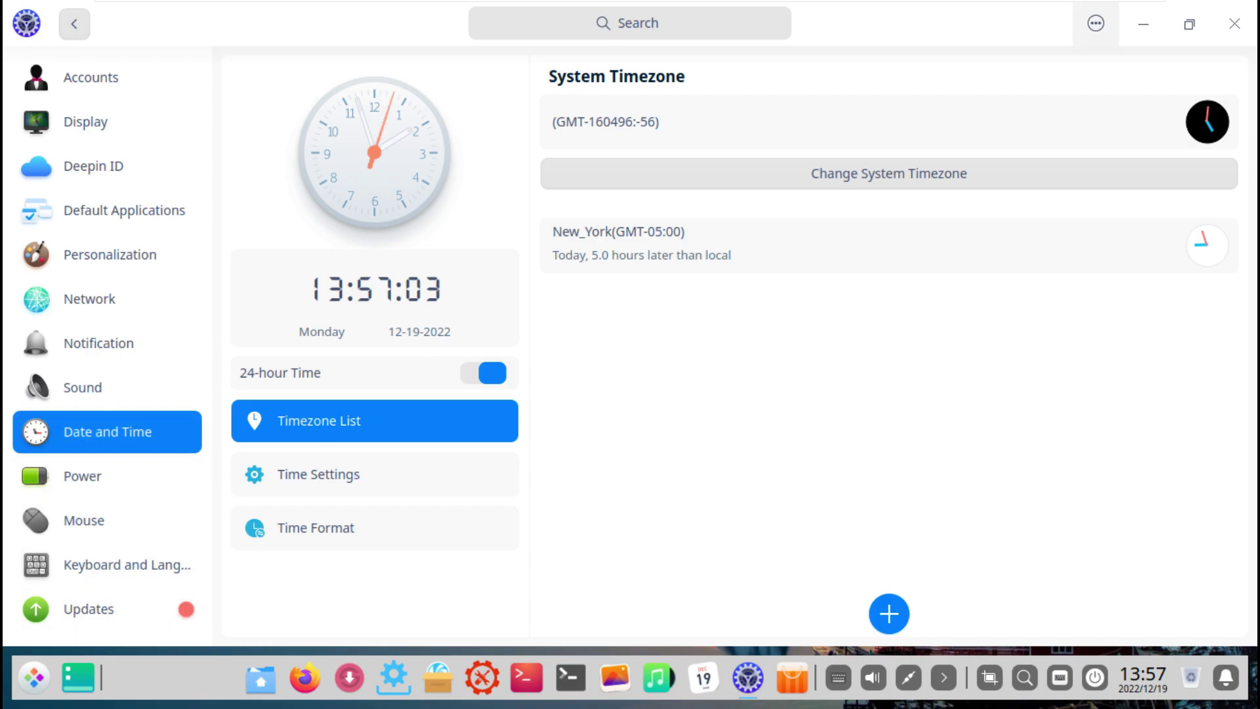
click(1096, 23)
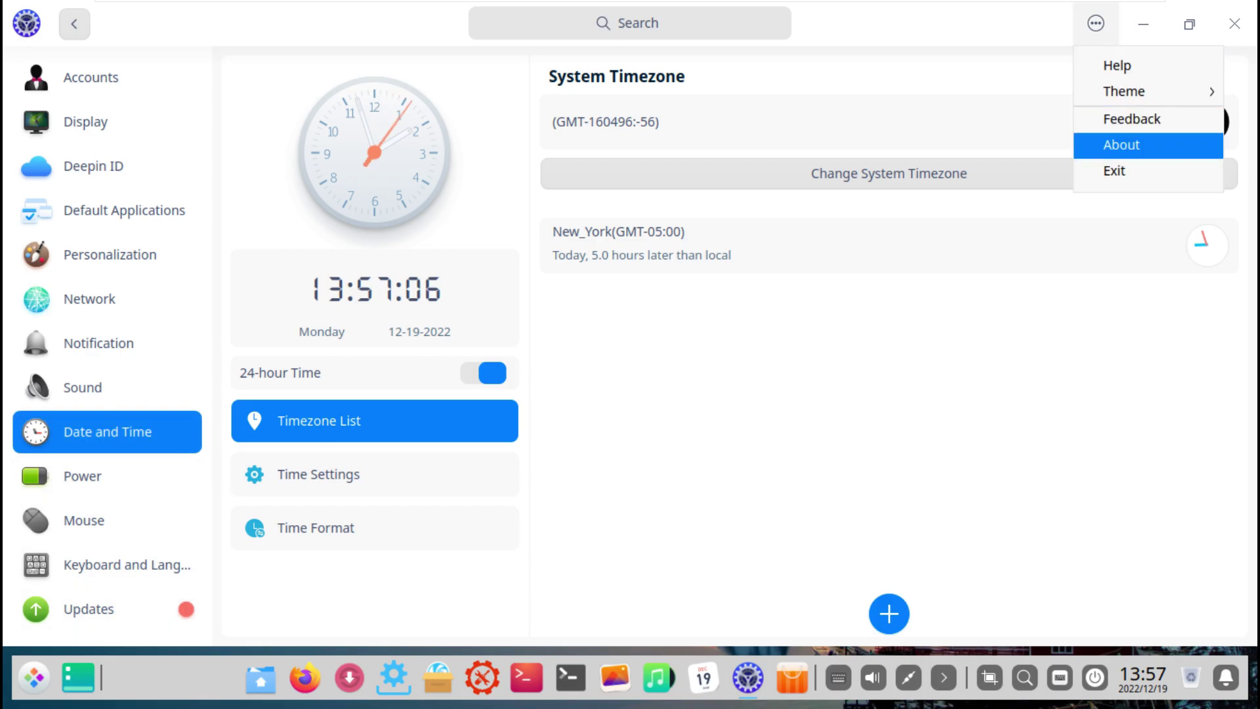
click(1122, 145)
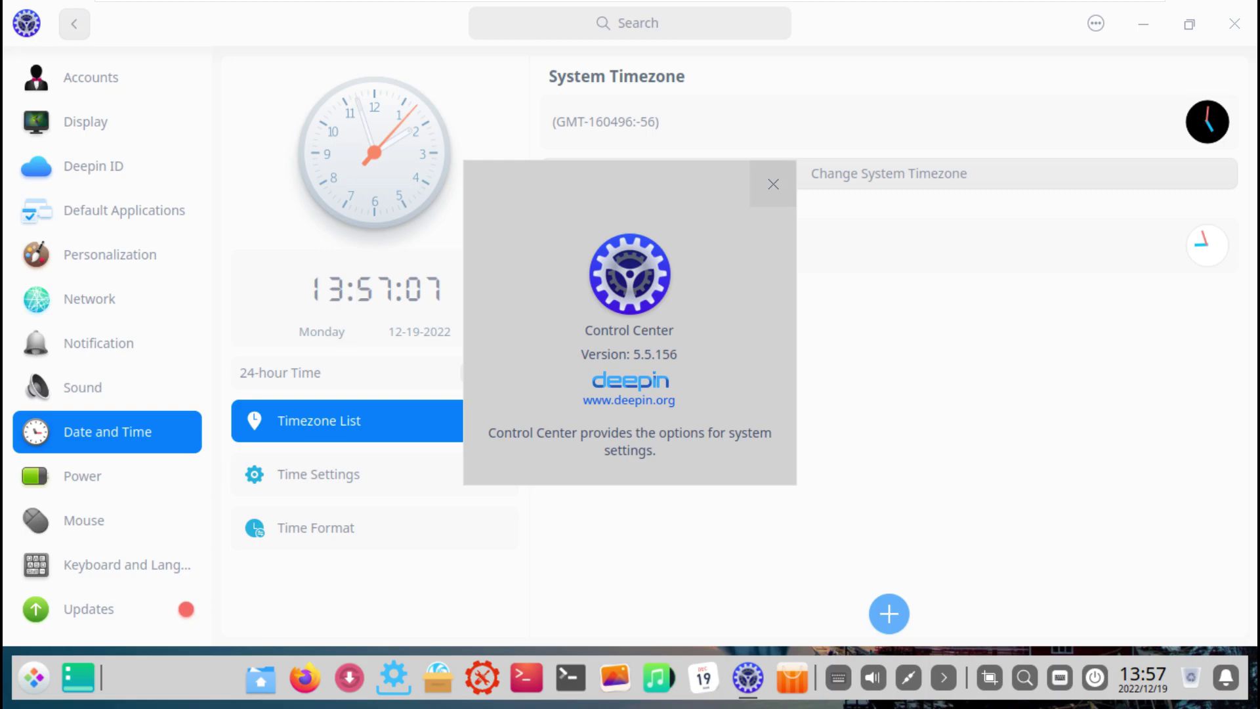
click(773, 183)
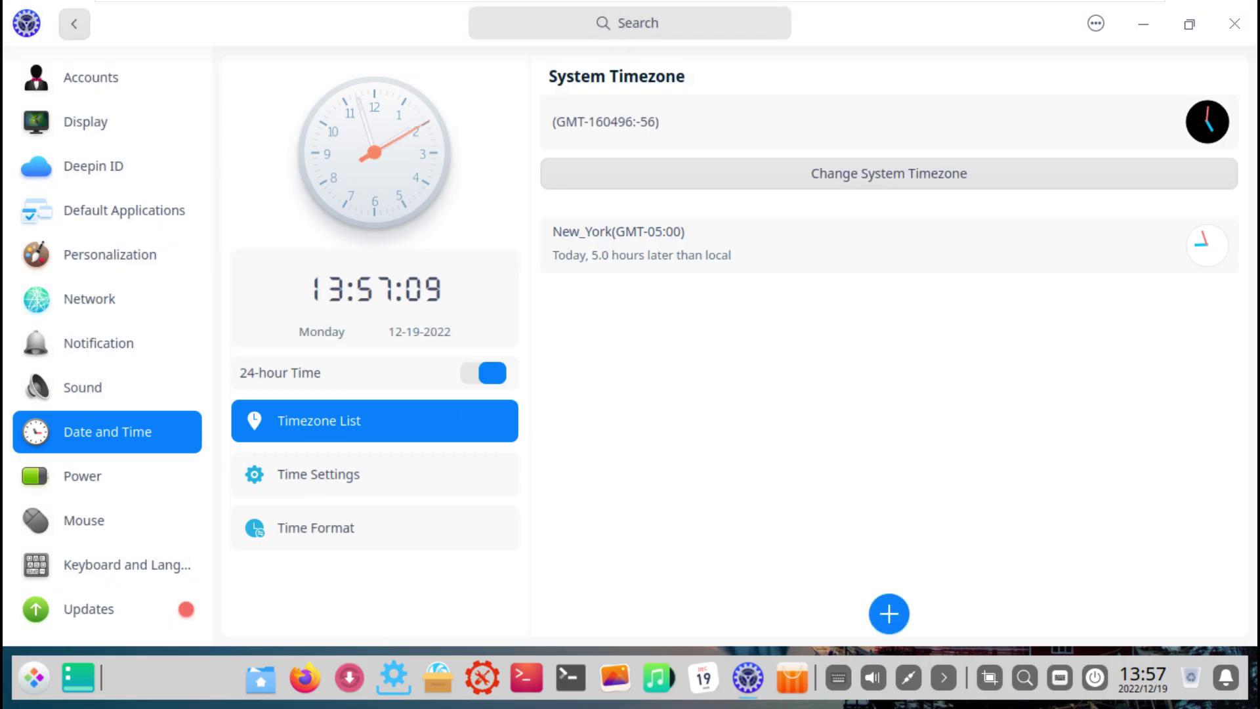
click(1234, 24)
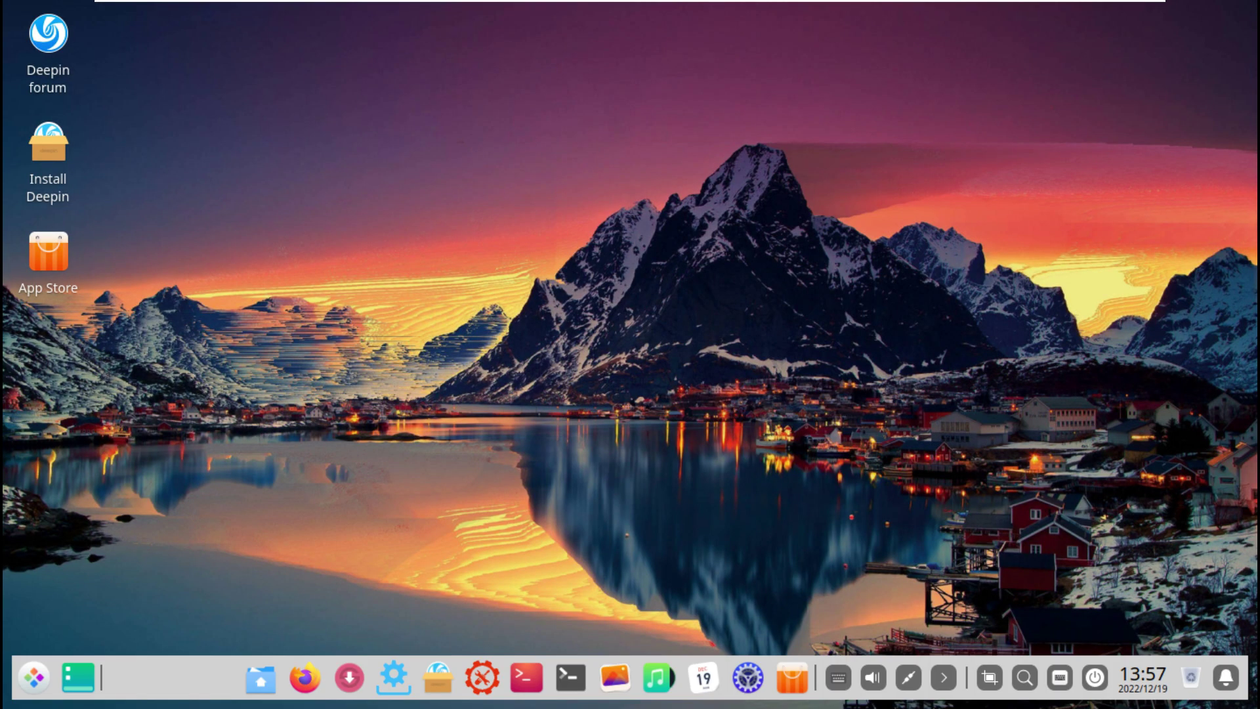
View the installed applications in the launcher, first as a compact list and again in its full-screen layout
key(super)
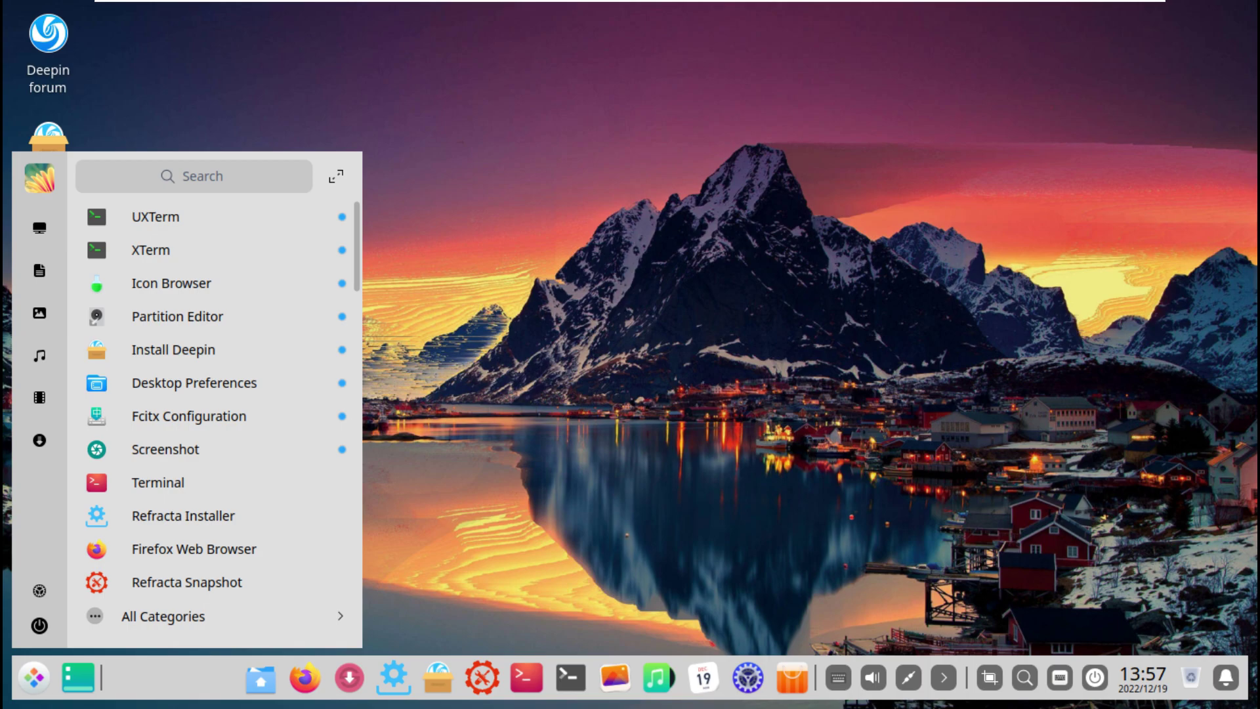
key(super)
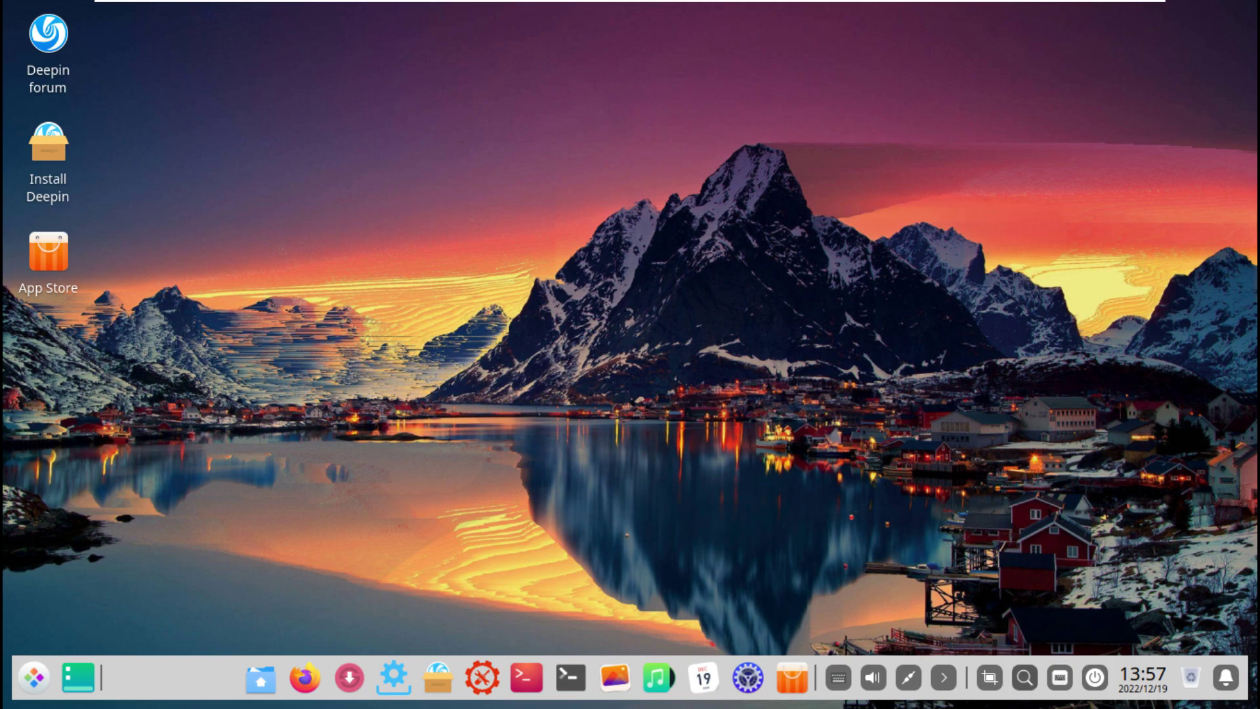
key(super)
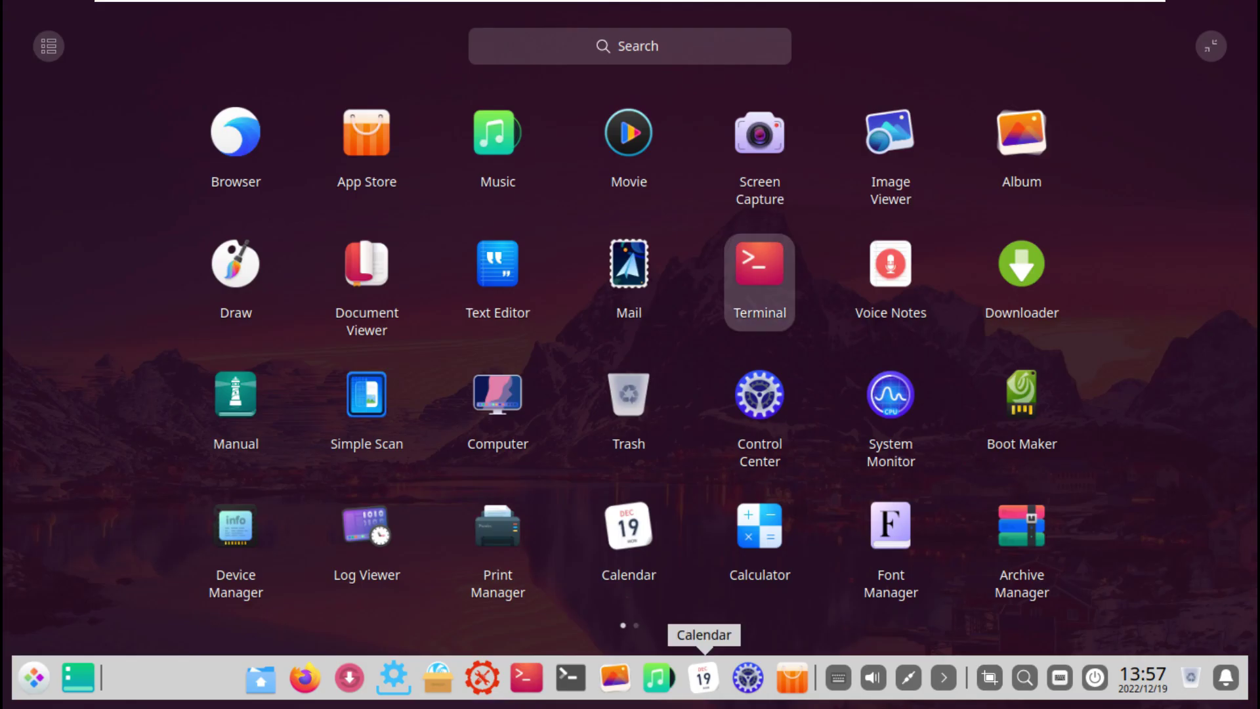
Look through both pages of the full-screen application launcher and open System Monitor
scroll(891, 283, down, 1)
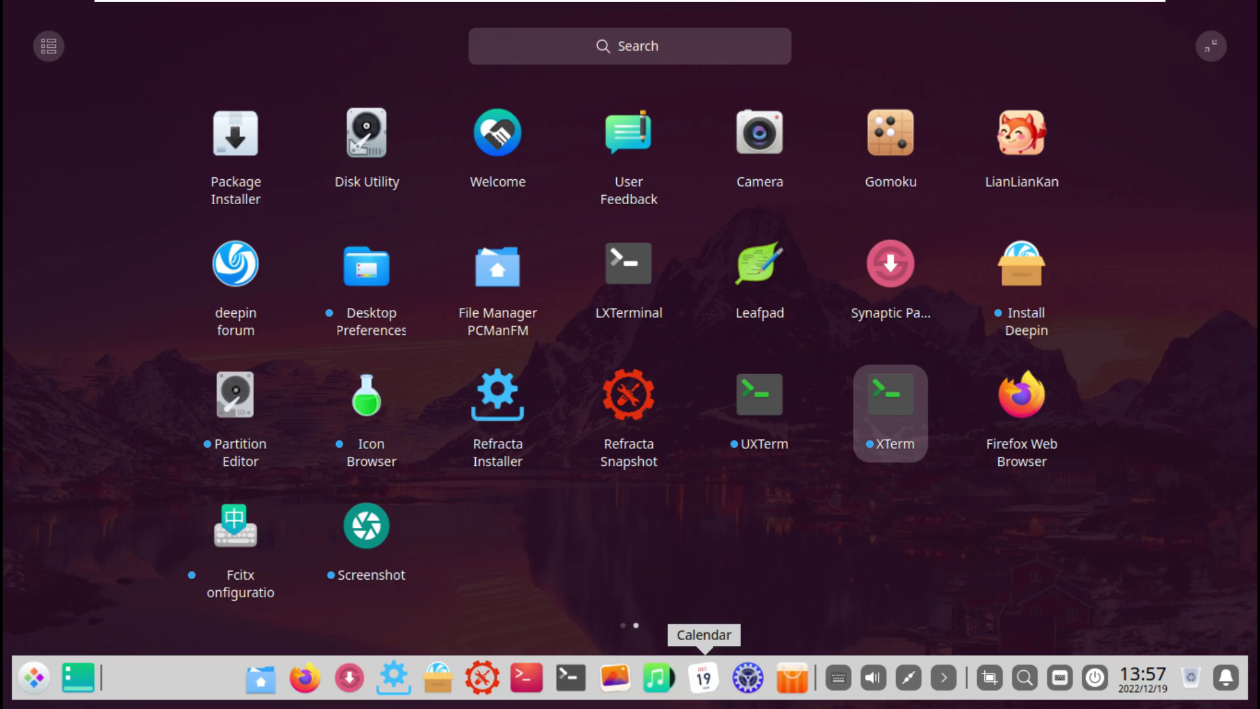
scroll(890, 413, up, 1)
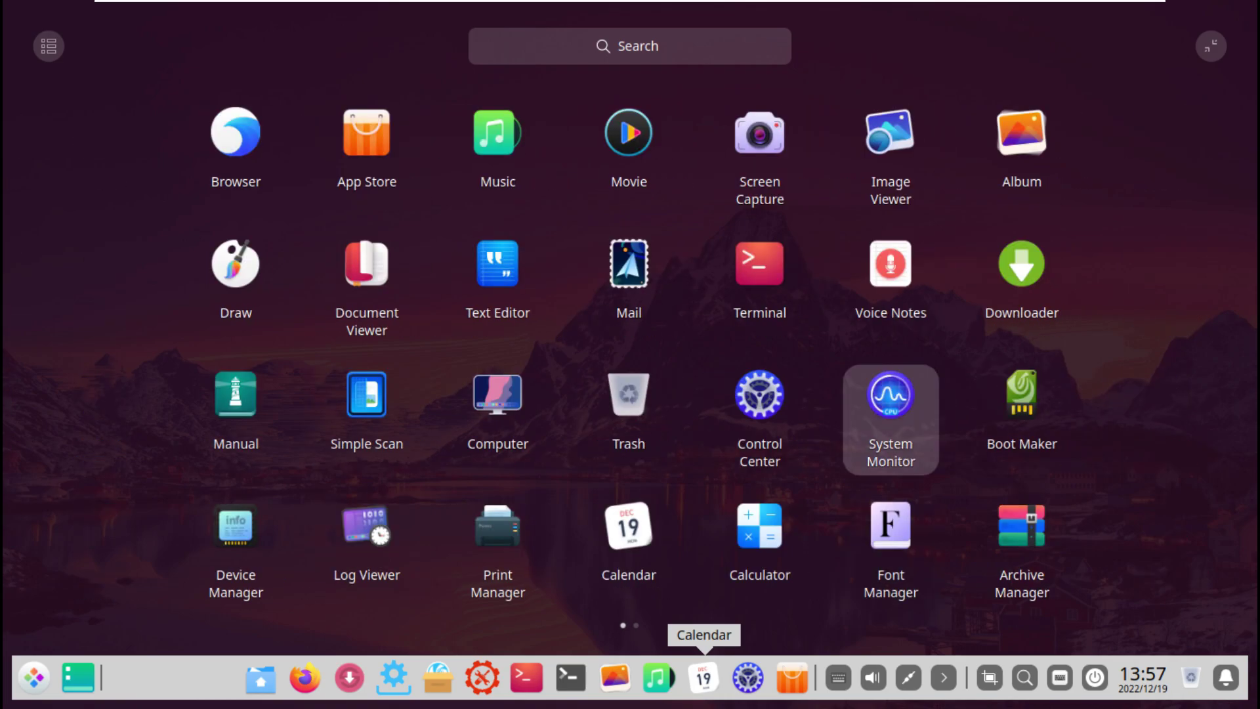
key(Escape)
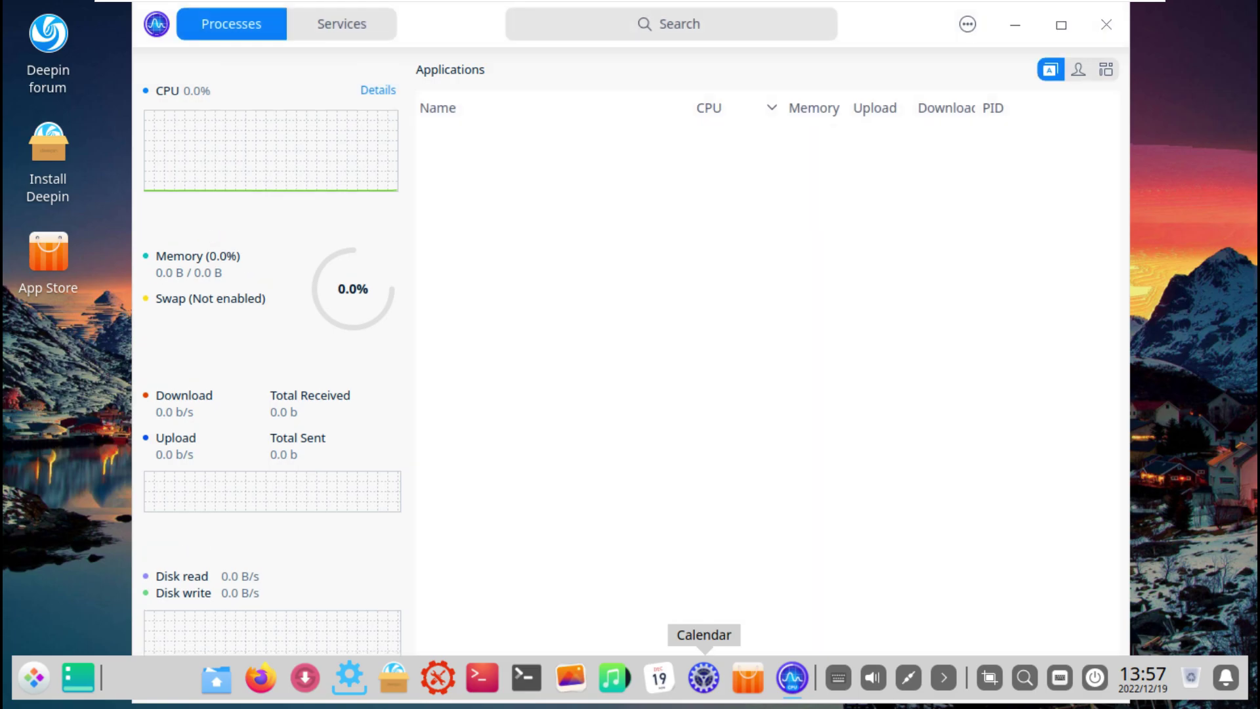
Maximize System Monitor and review its detailed CPU, network and disk information, including the sr0 drive
click(1061, 25)
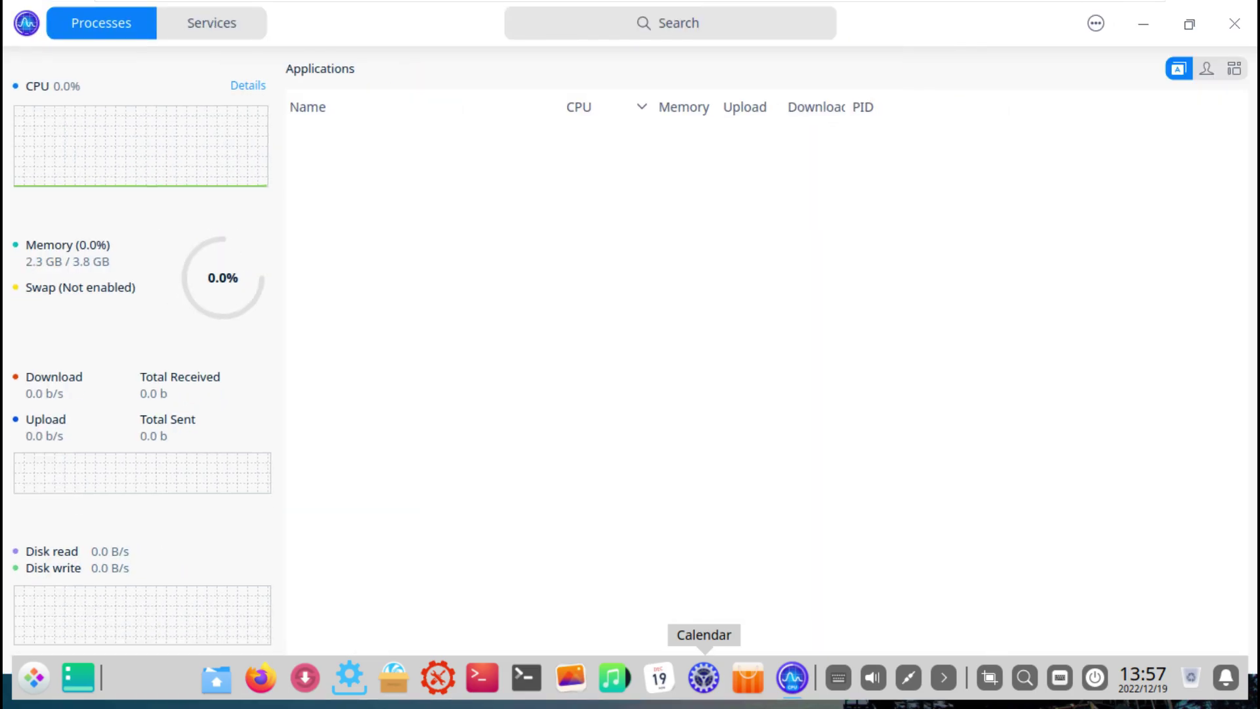
click(247, 85)
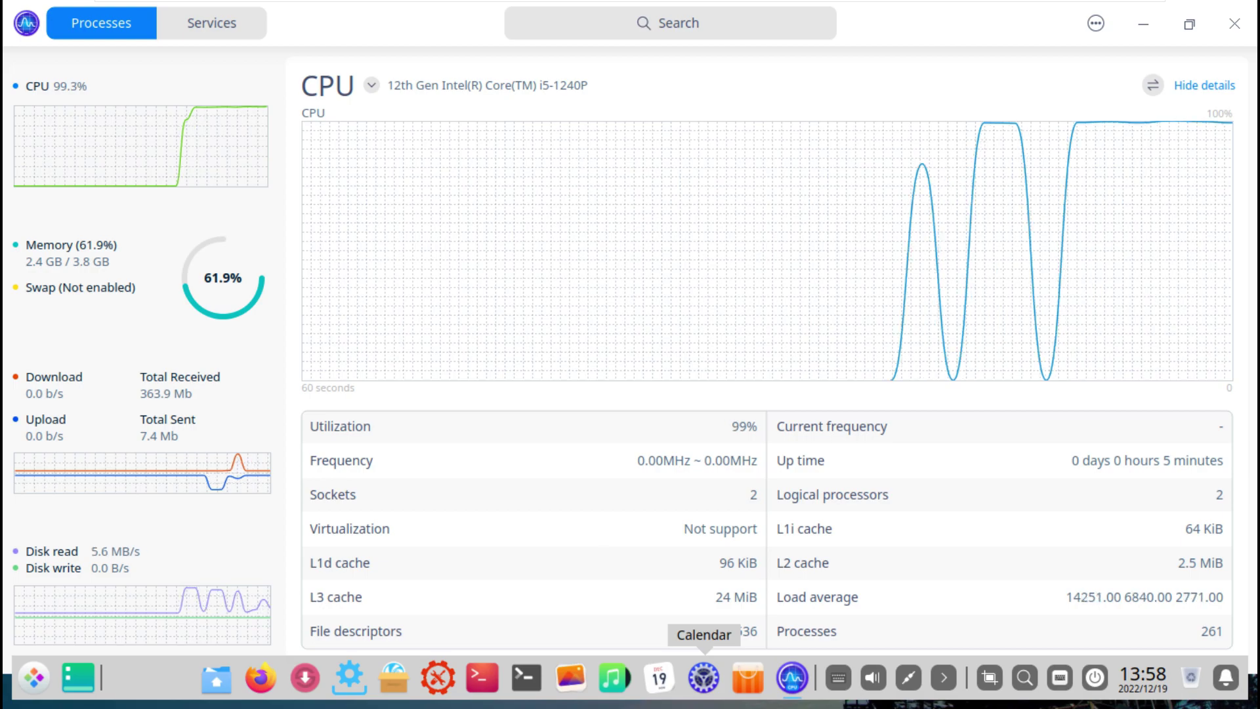
key(Down)
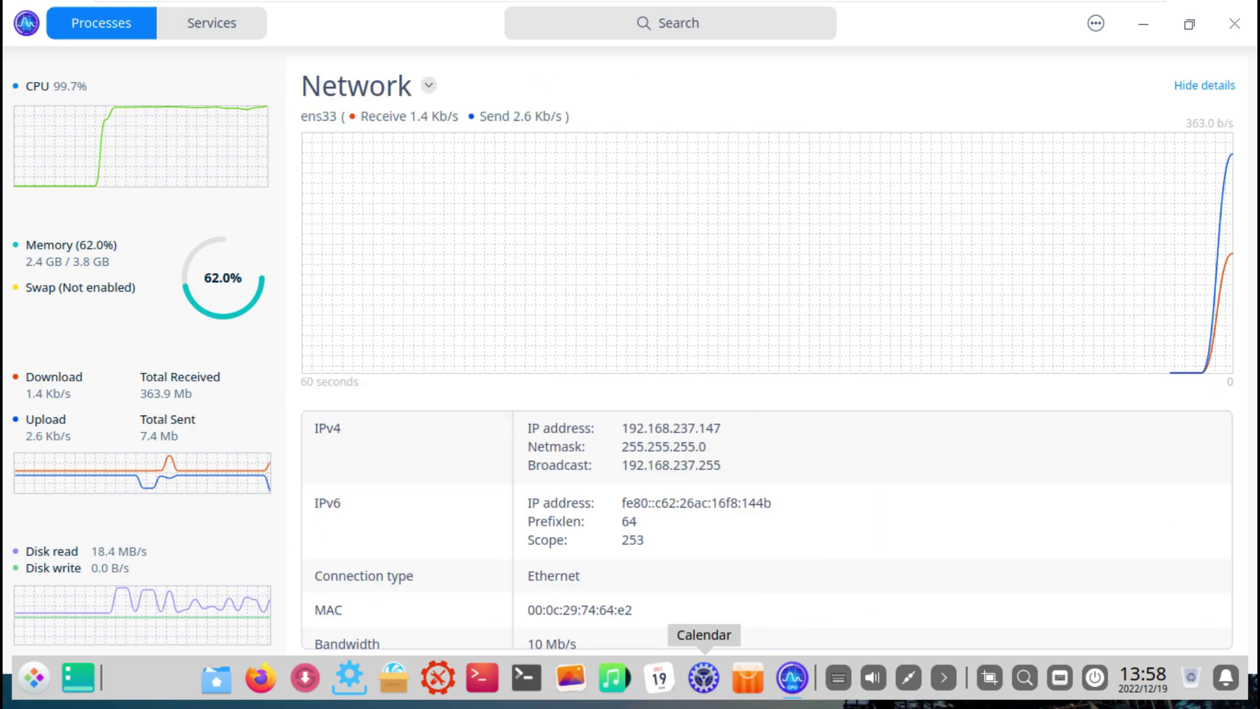
scroll(766, 529, down, 2)
scroll(766, 529, down, 1)
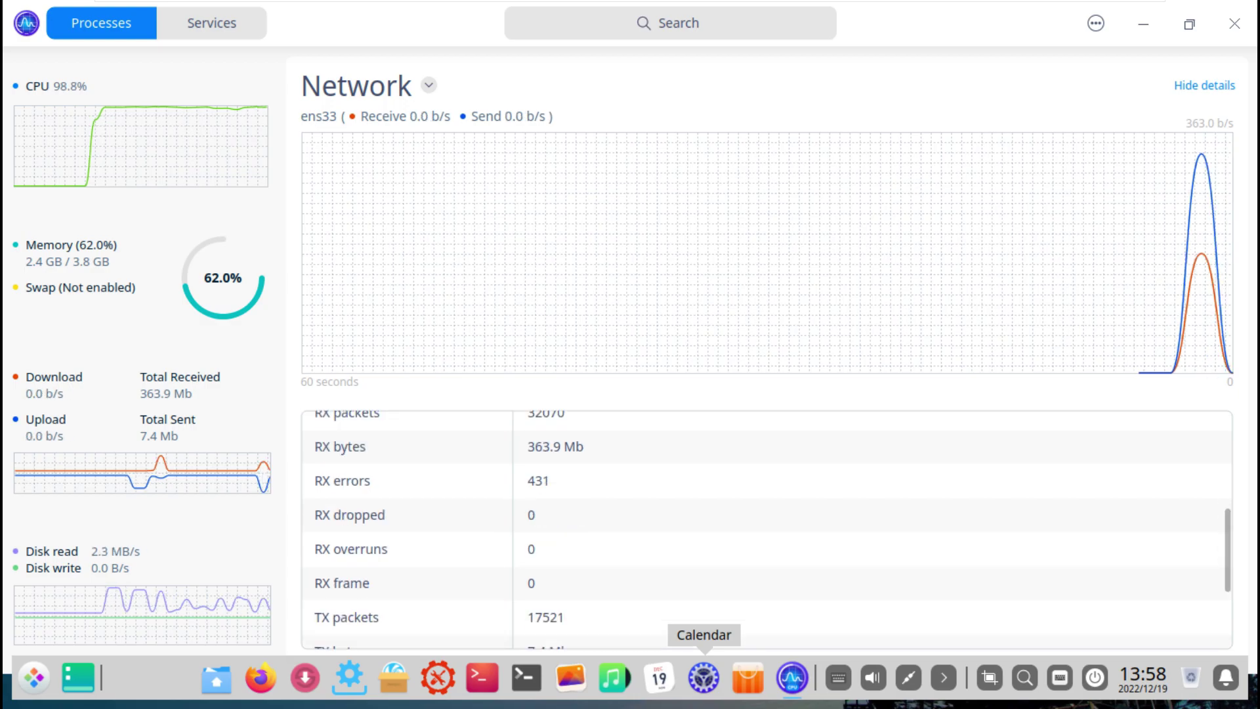
scroll(766, 530, down, 2)
scroll(767, 530, up, 6)
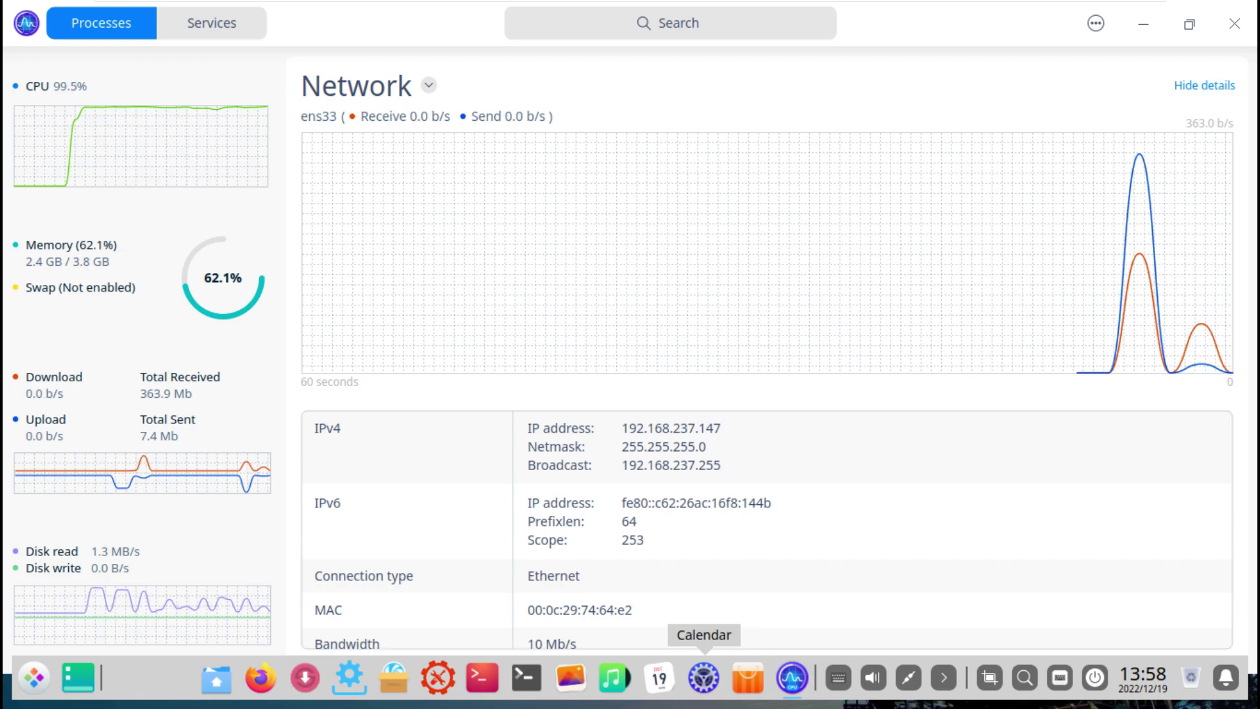
scroll(767, 530, down, 2)
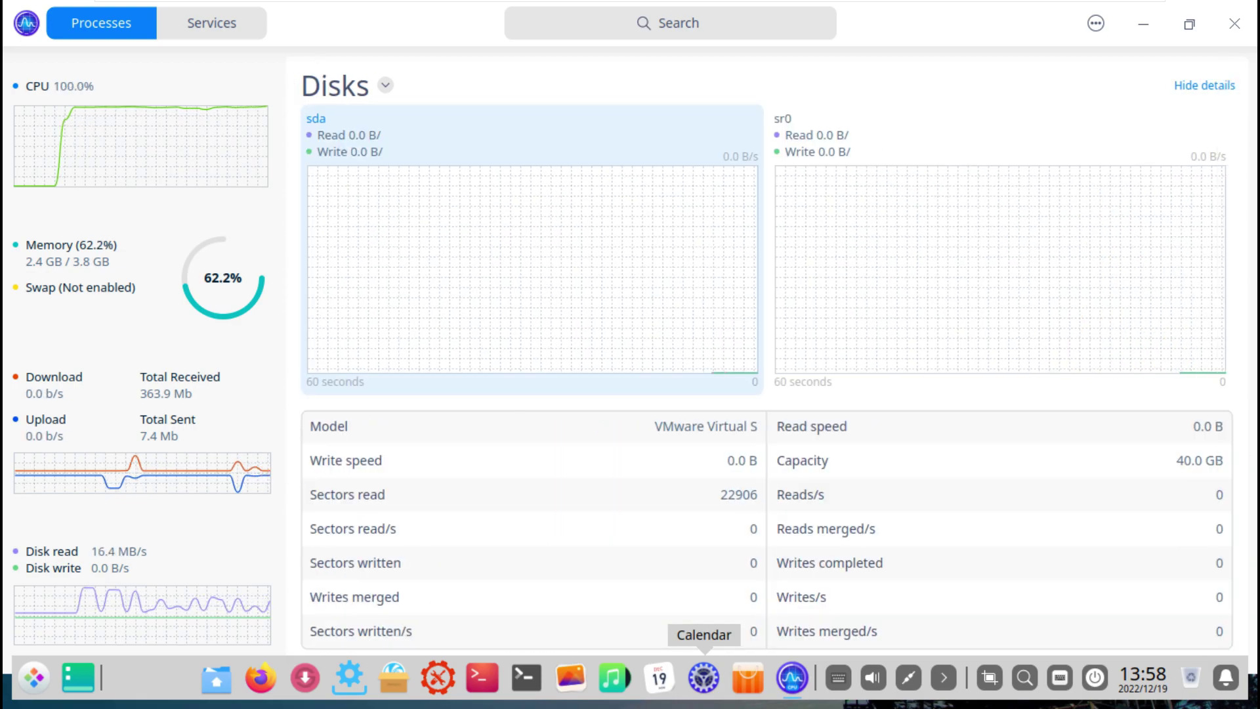
click(999, 250)
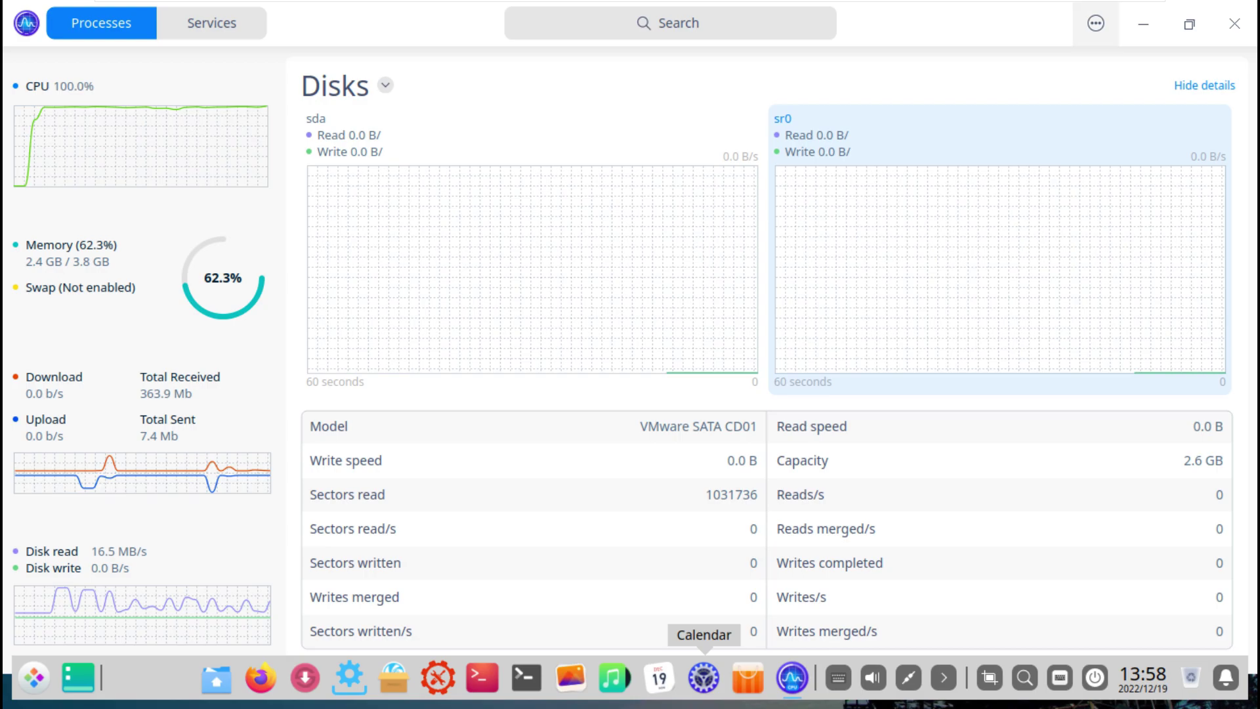
View System Monitor's version information and close the program
click(1096, 23)
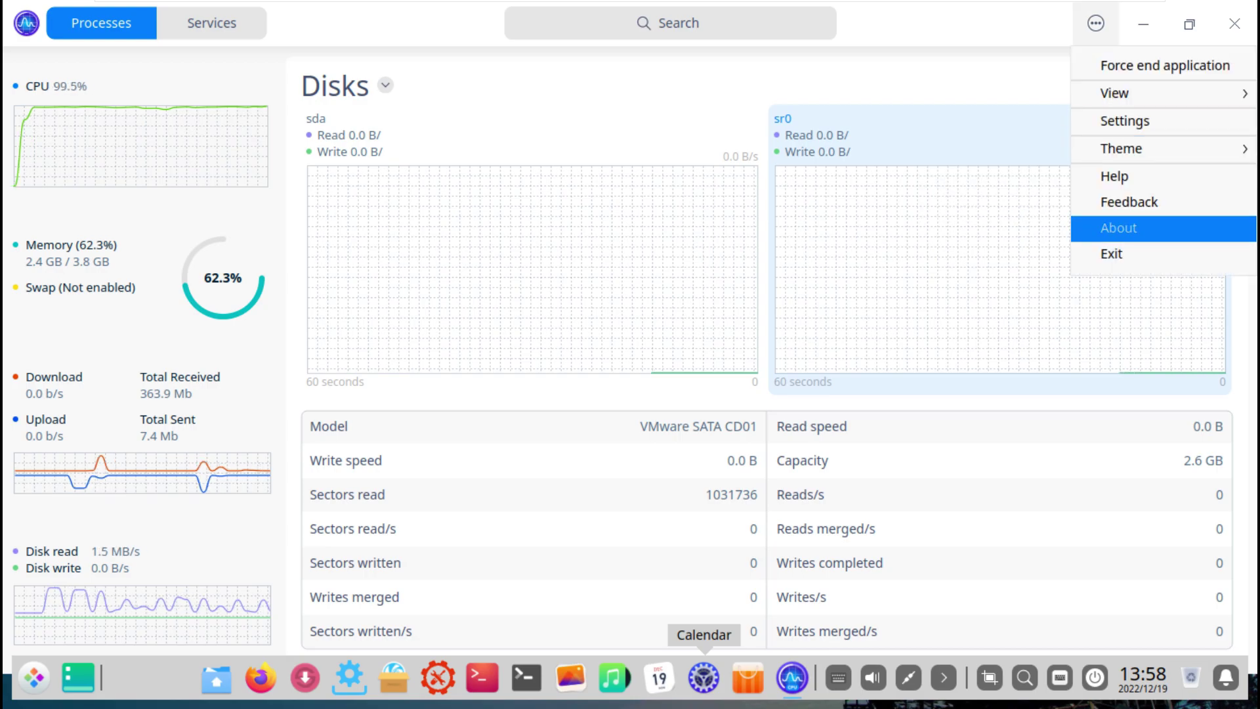
click(1116, 228)
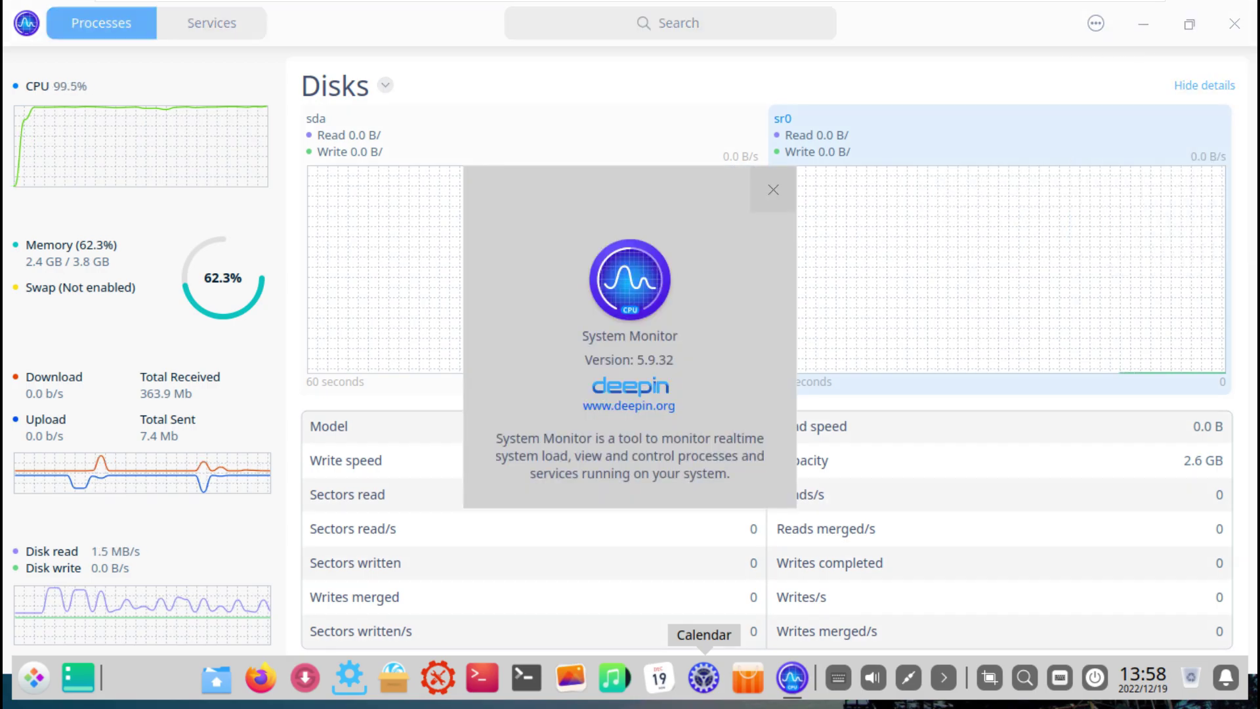
click(773, 189)
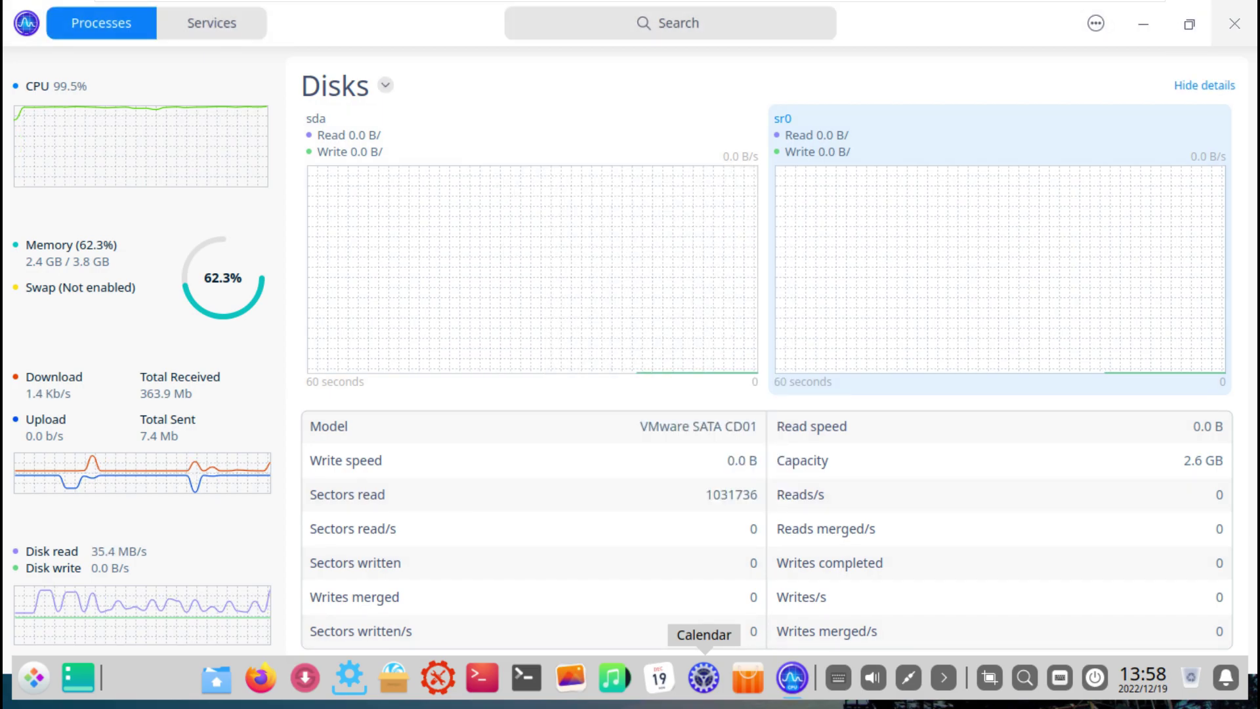
click(1233, 23)
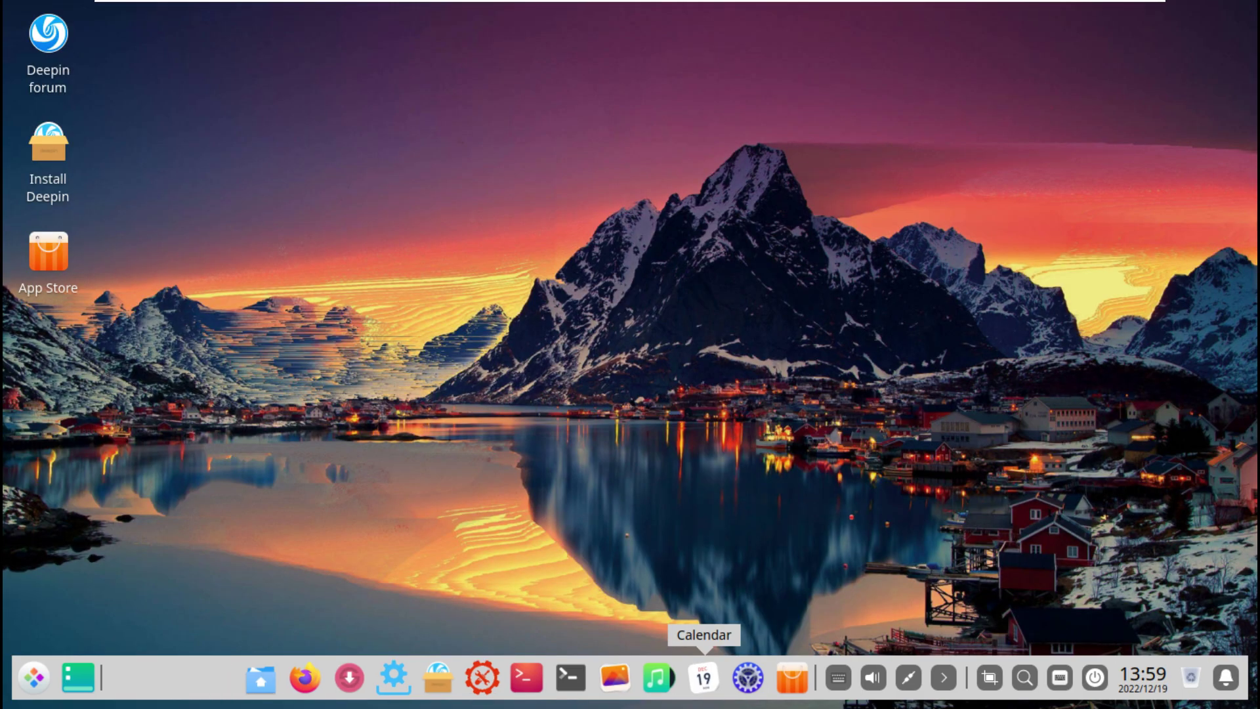
Browse both pages of installed applications in the launcher once more and return to the desktop
click(570, 678)
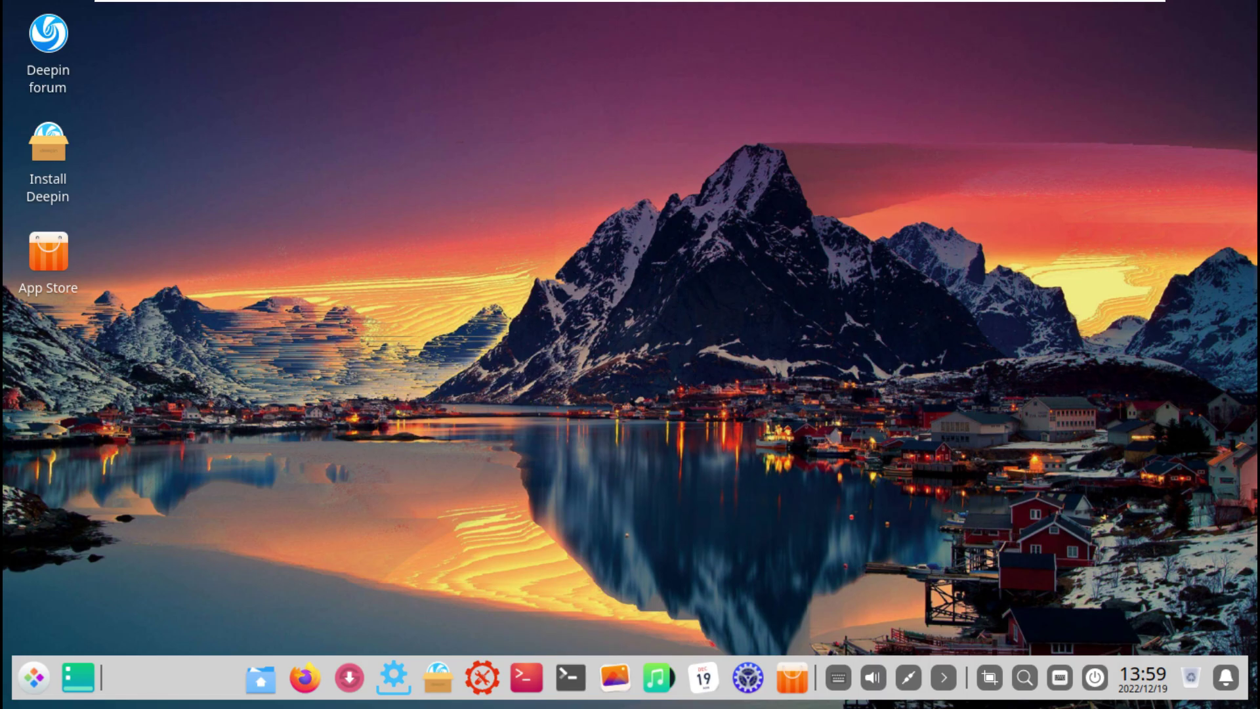
click(34, 677)
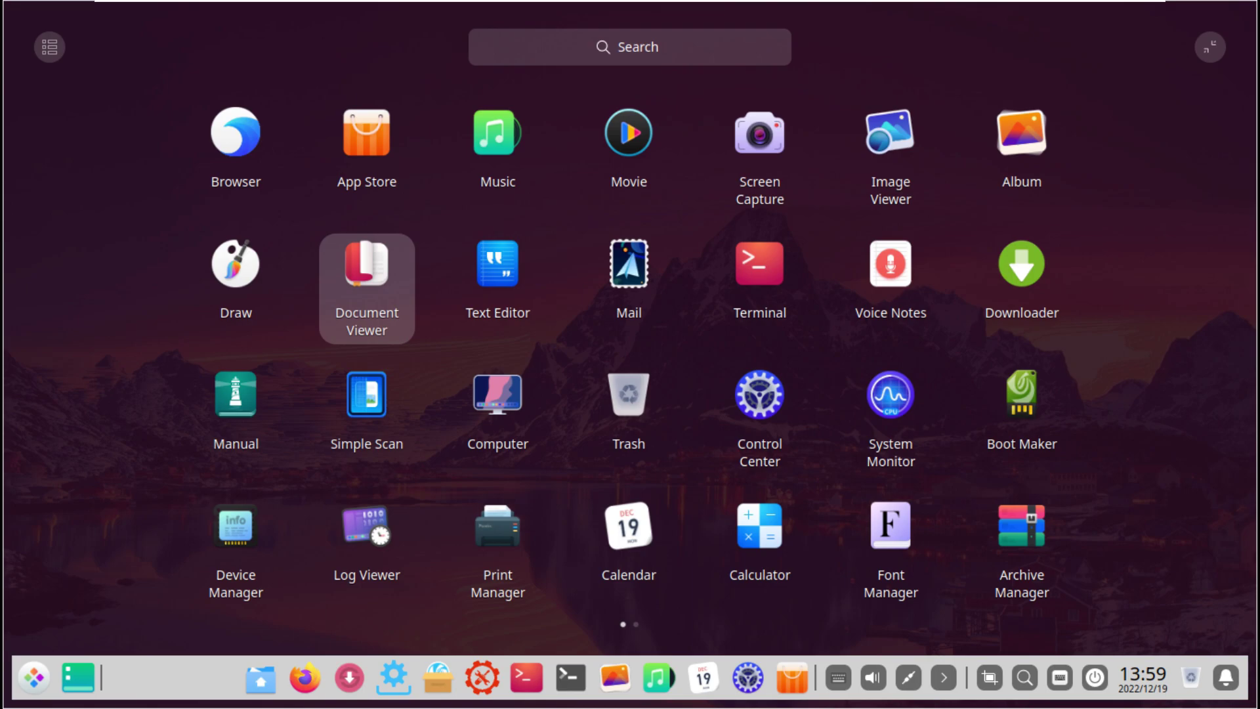
scroll(367, 289, down, 1)
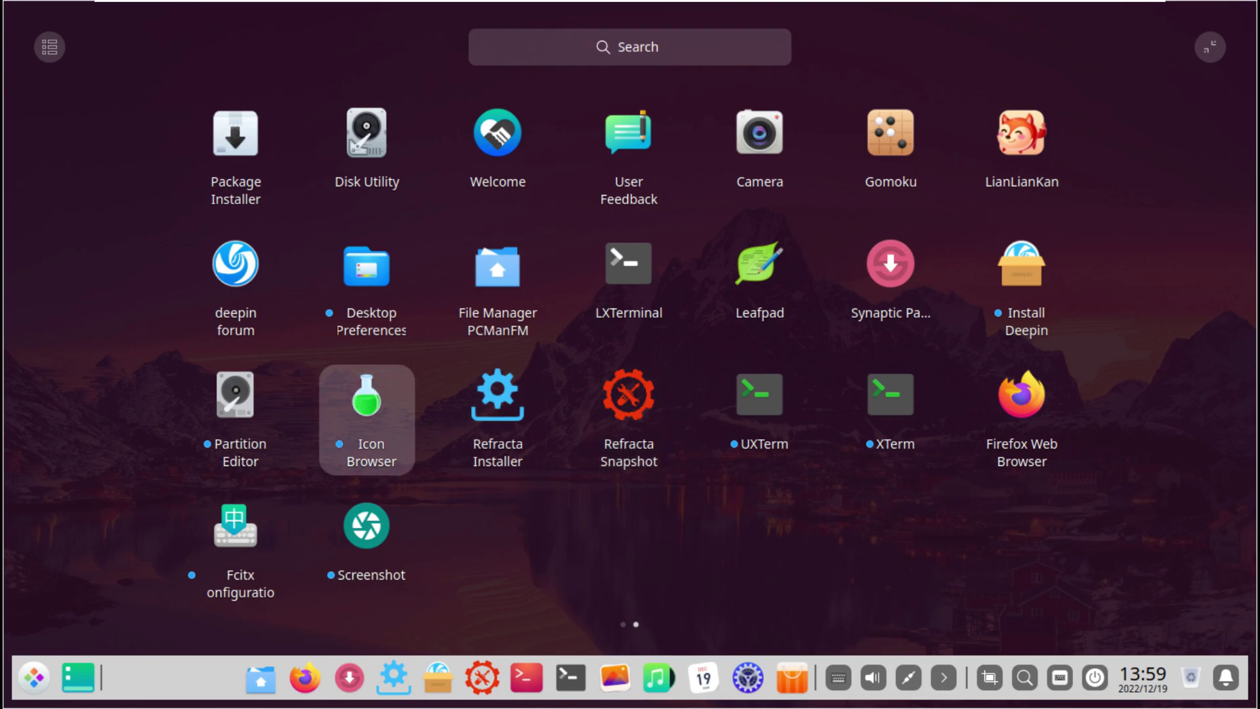
scroll(367, 420, up, 1)
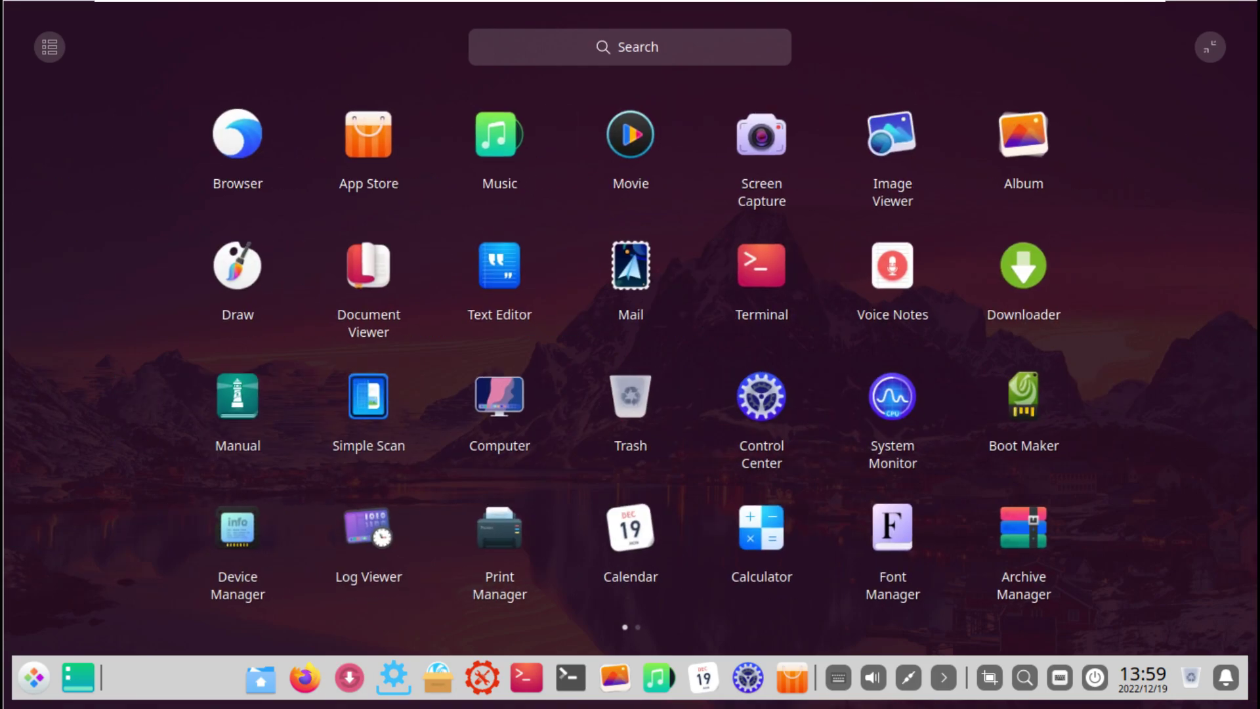
key(Escape)
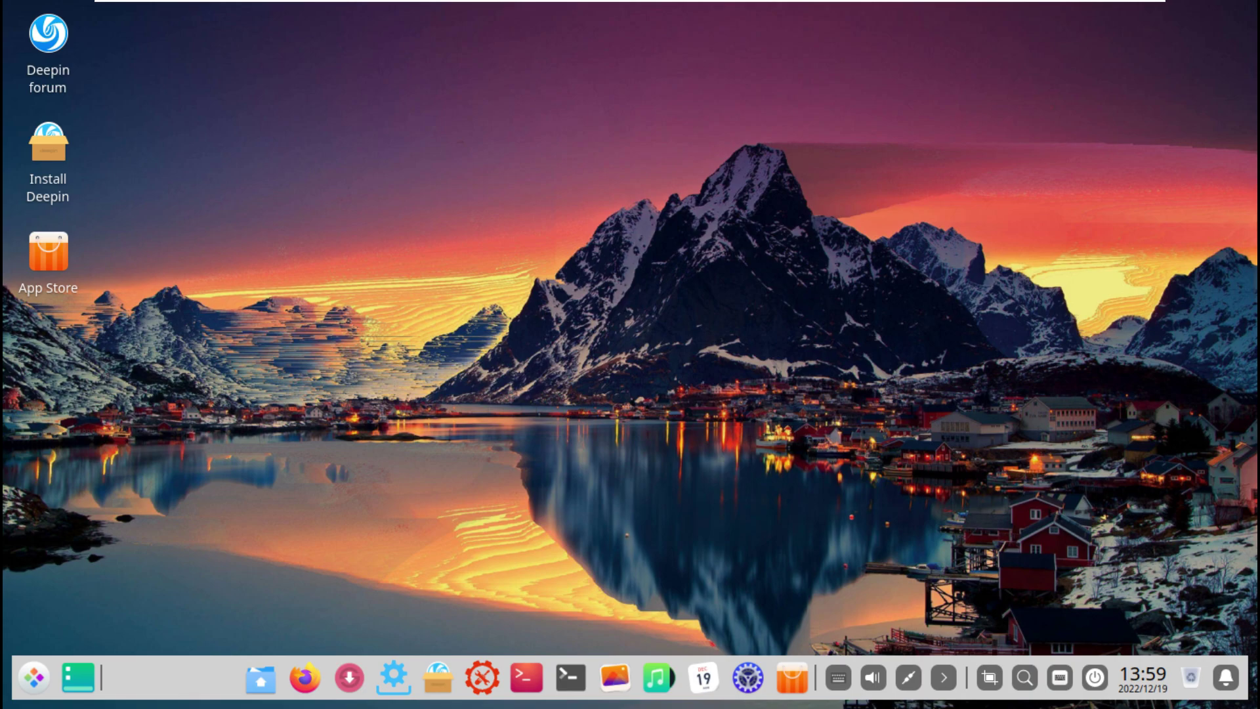
Open the Deepin terminal and run "inxi -b" to request a basic system summary
key(ctrl+alt+t)
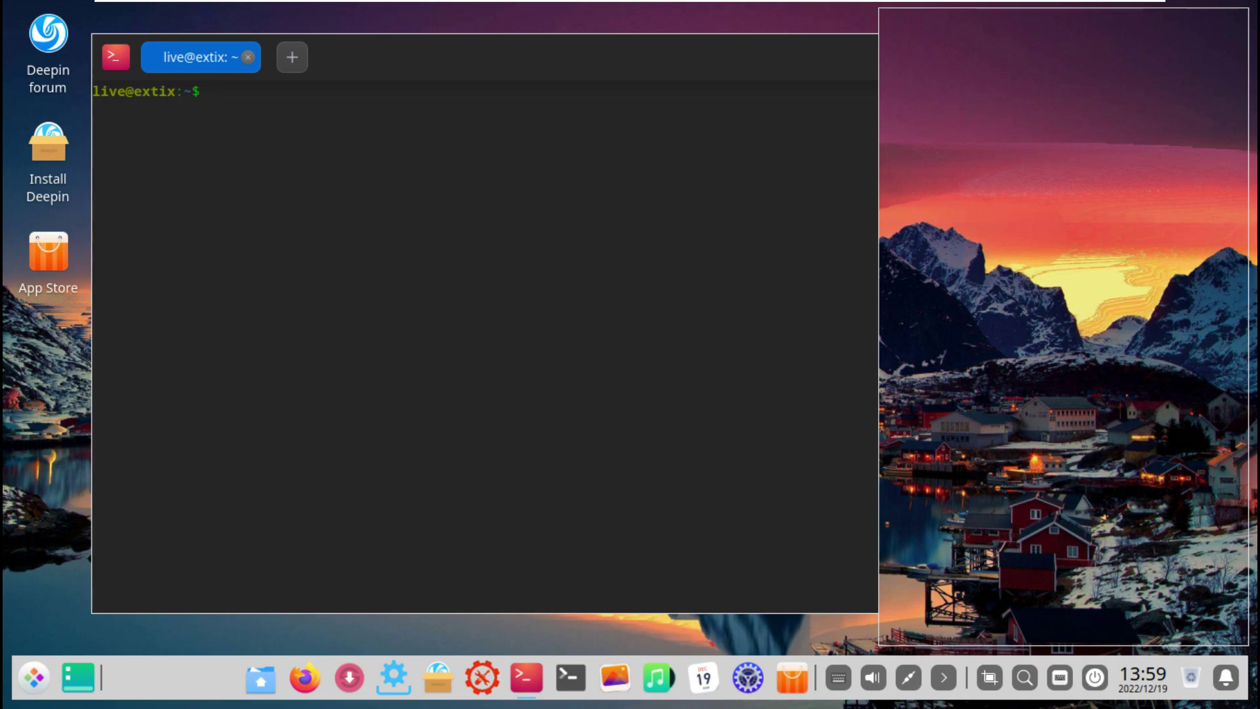
text(inc)
key(BackSpace)
text(x)
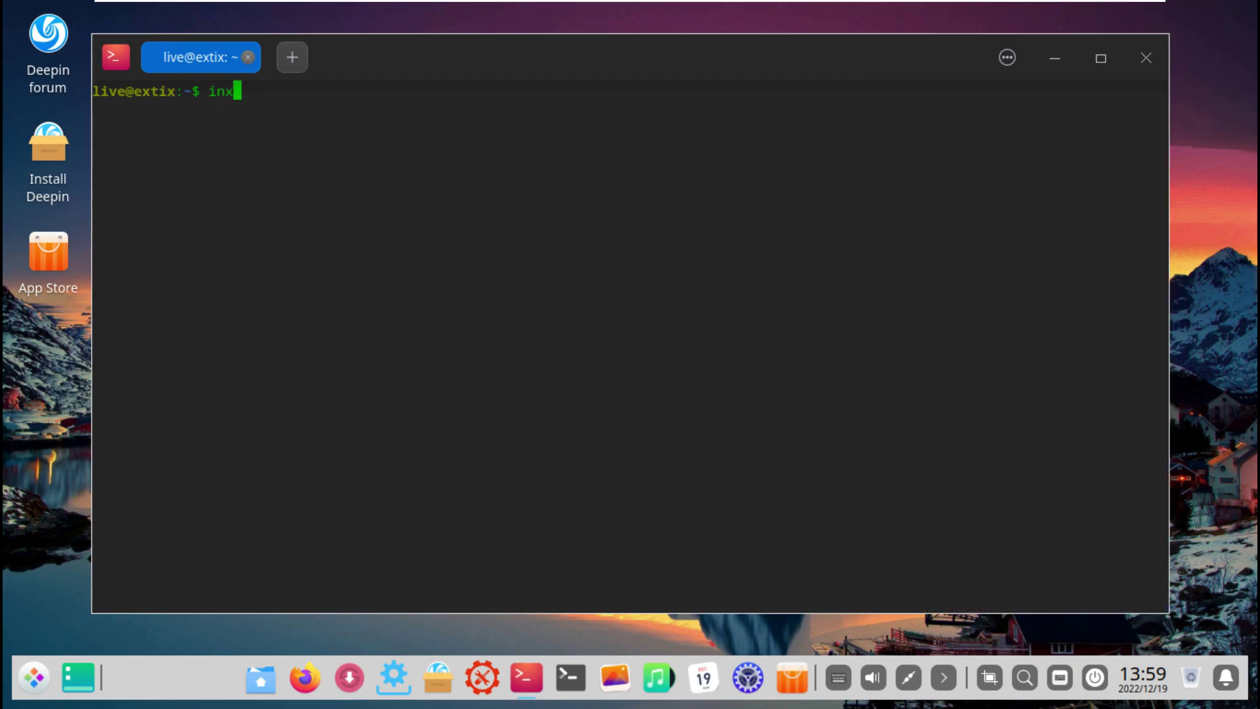
text(i -b)
key(Return)
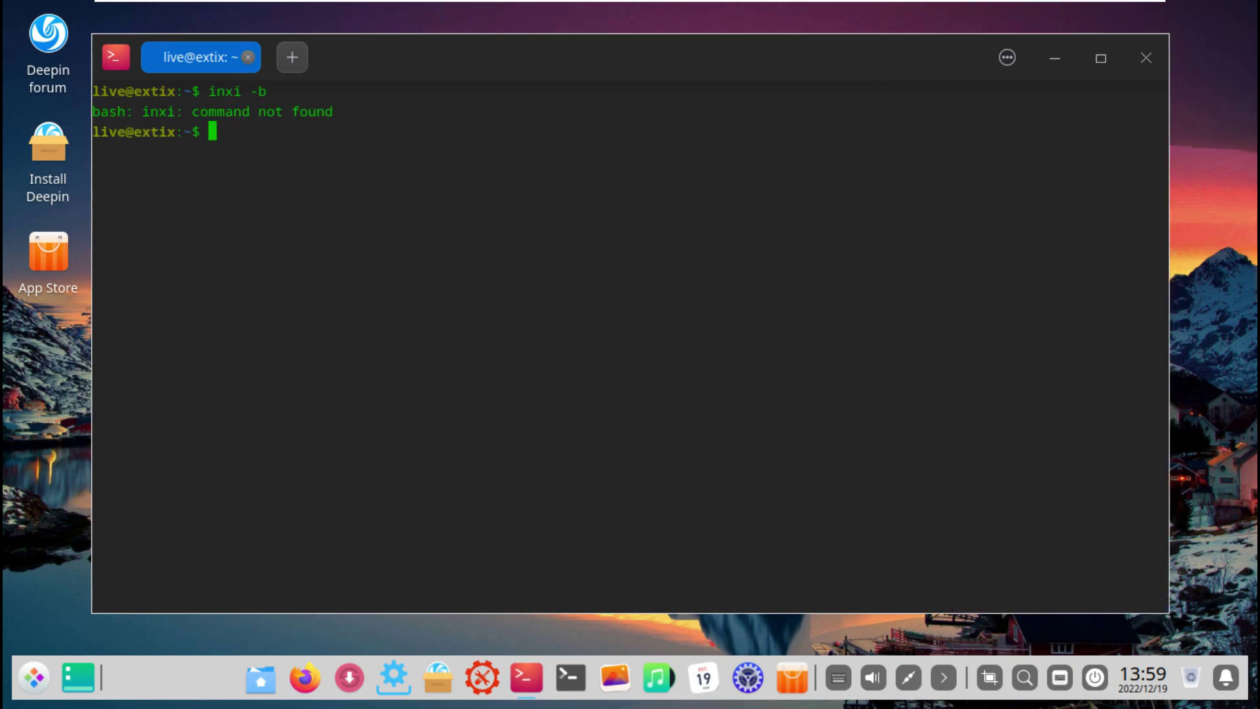
Enter the command "cat /etc/issue" at the terminal prompt
text(v)
key(BackSpace)
text(cat /etc/issue)
Open LXTerminal, view its version information, and close it to return to the Deepin terminal
key(ctrl+alt+t)
key(Return)
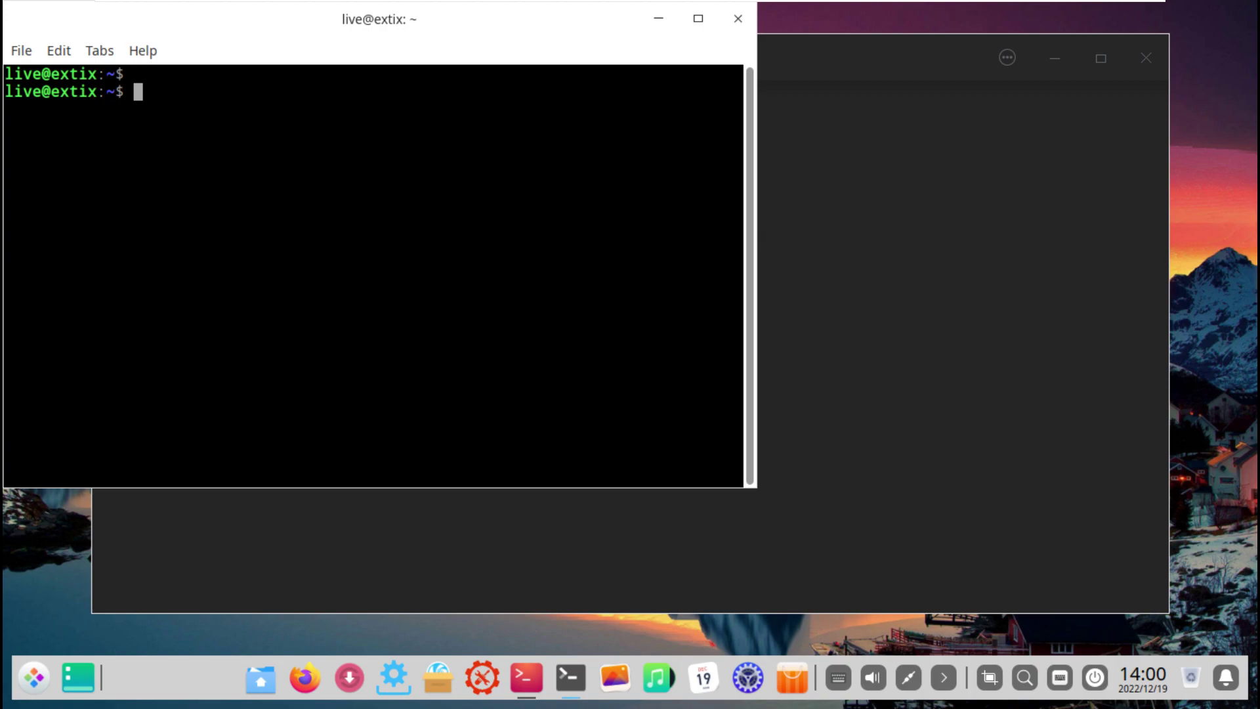
click(143, 51)
click(166, 76)
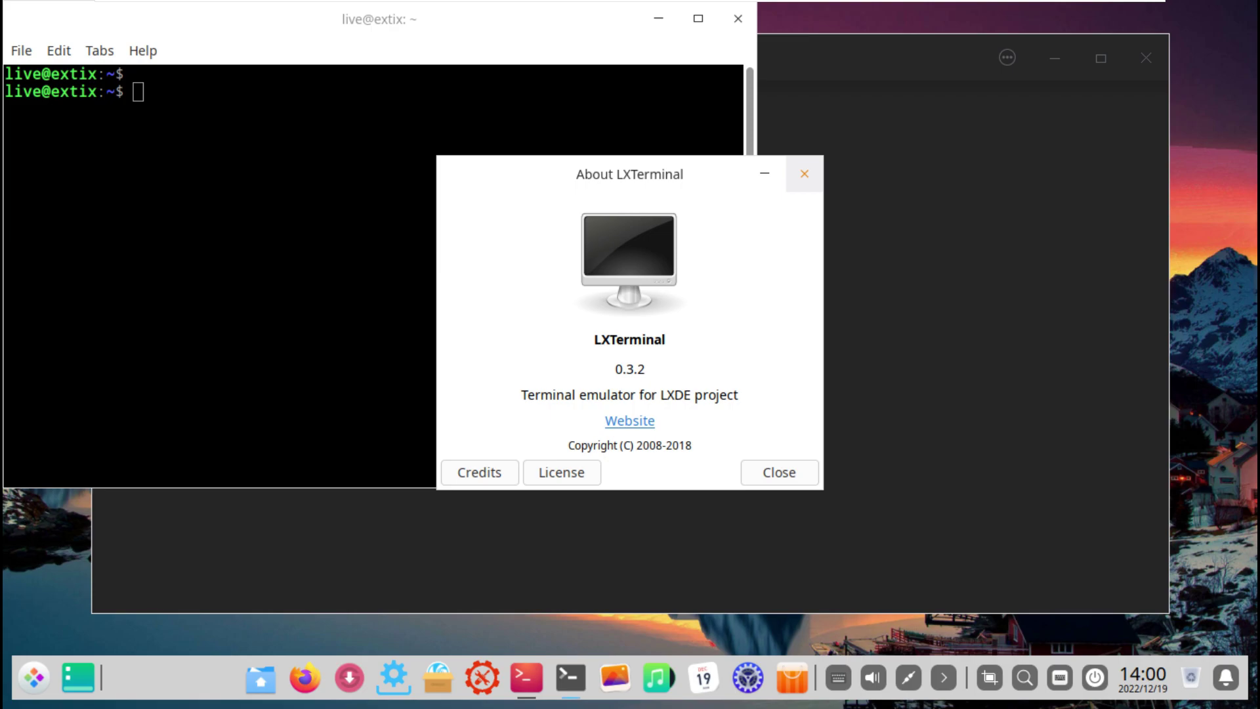
click(803, 174)
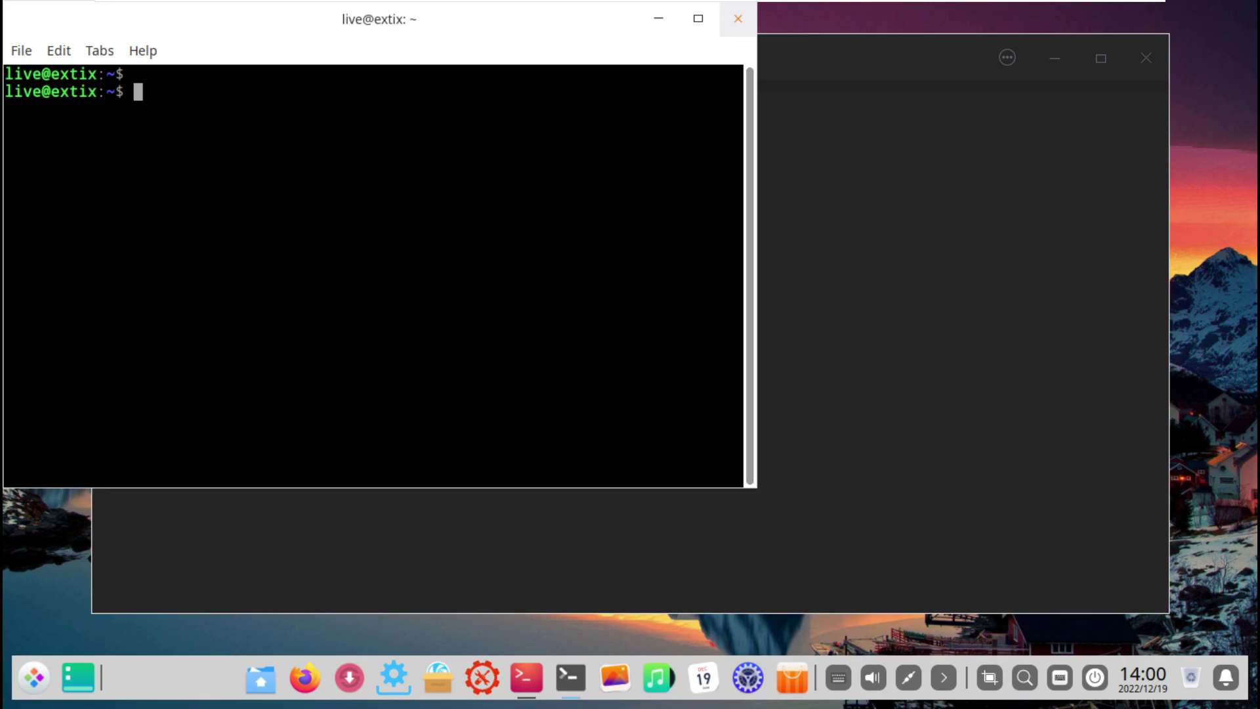
click(738, 18)
Execute the entered "cat /etc/issue" command and run "neofetch" in the terminal
key(Return)
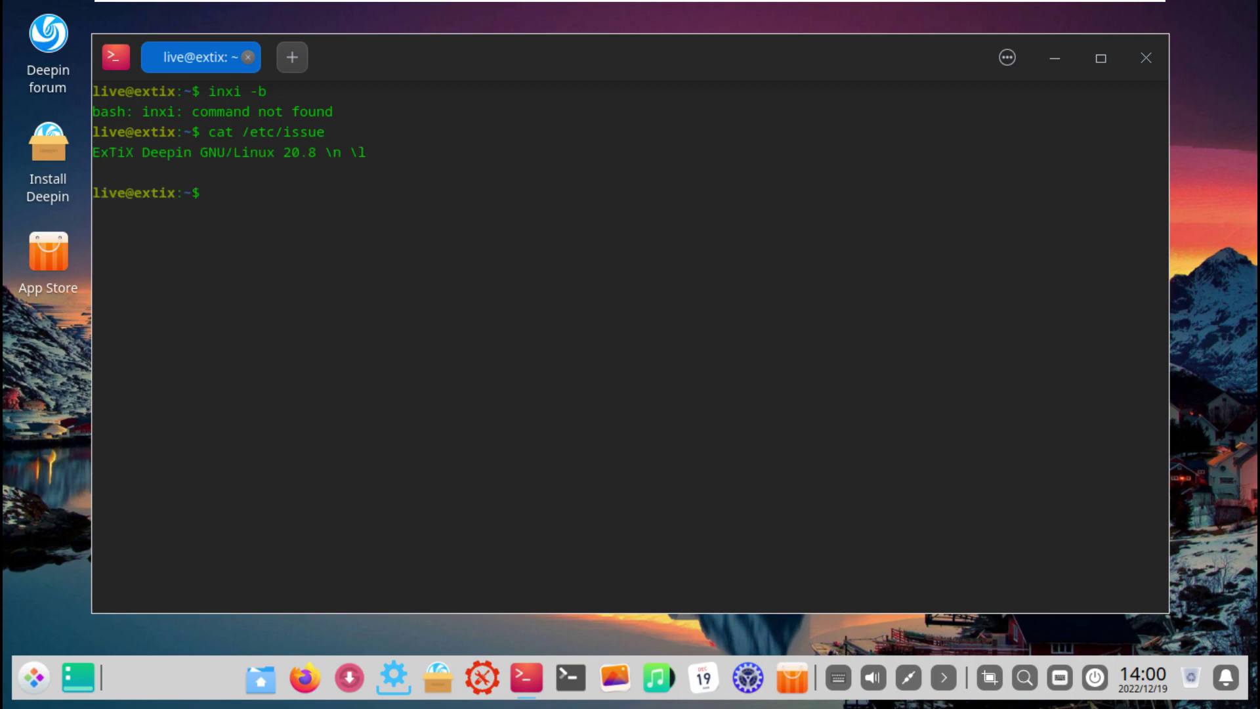
text(neofetch)
key(Return)
Query the kernel information with "uname -a" and the kernel release with "uname -r"
text(uname)
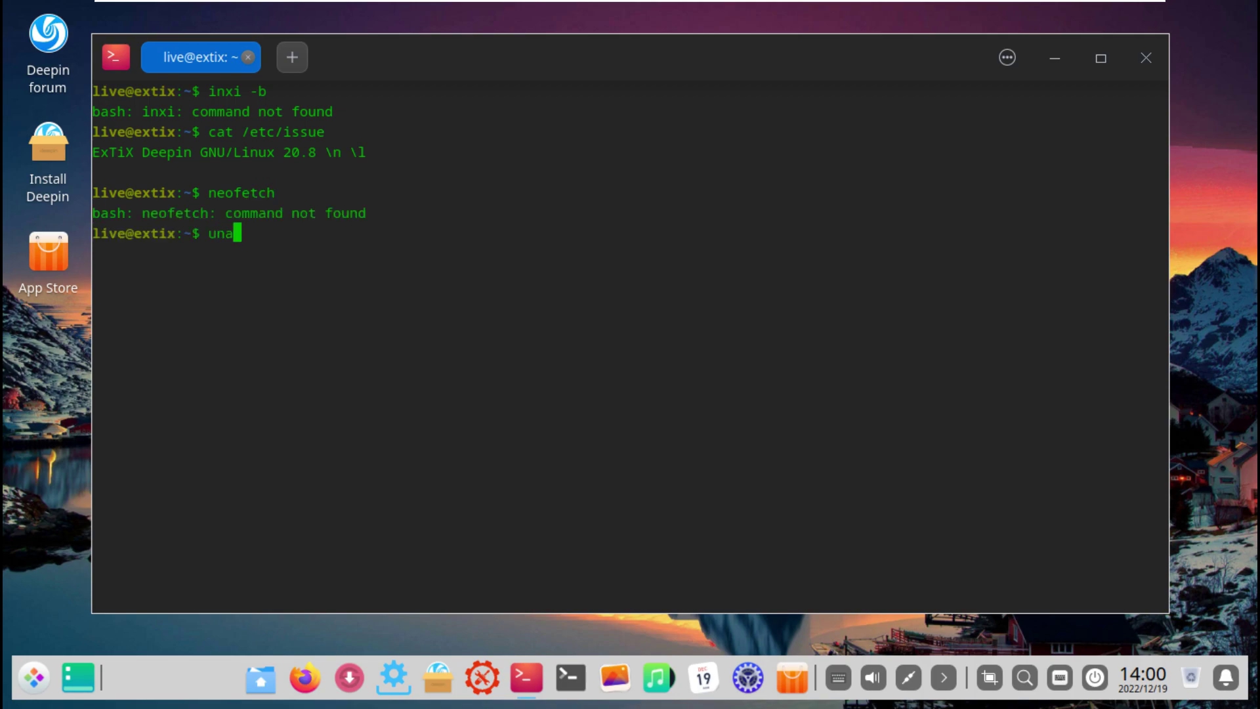
text(a)
key(Return)
text(unam)
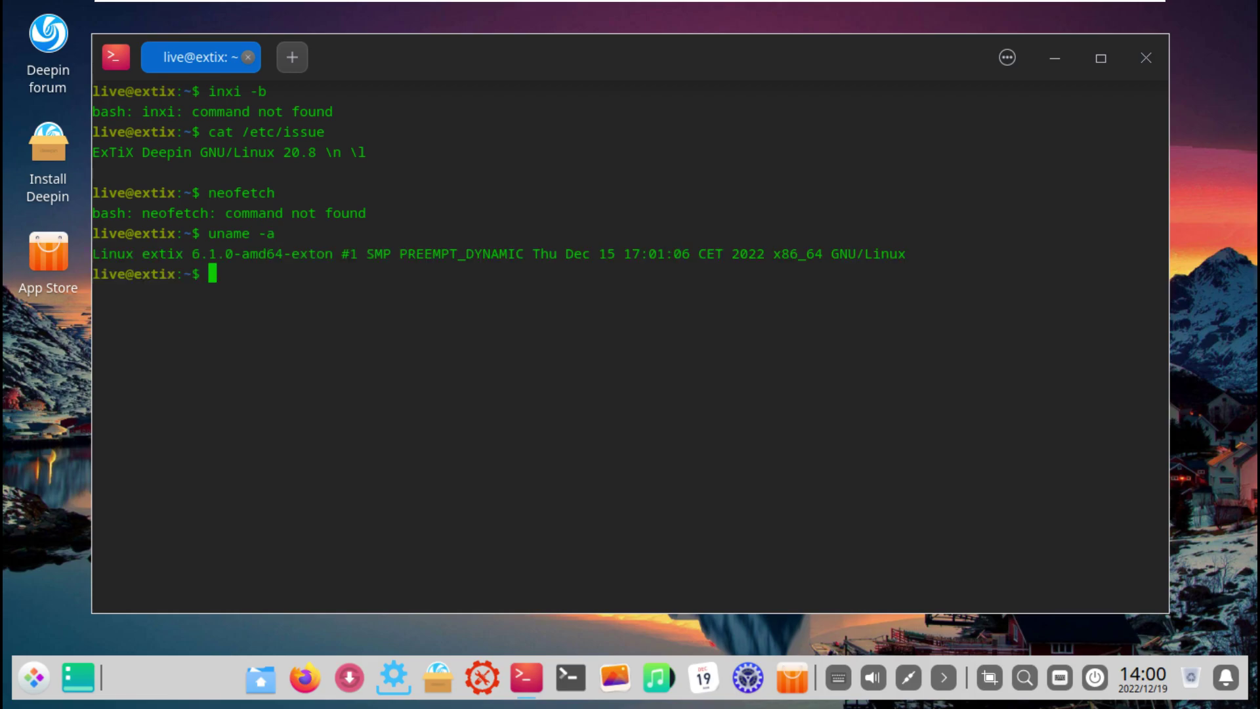
text(e -r)
key(Return)
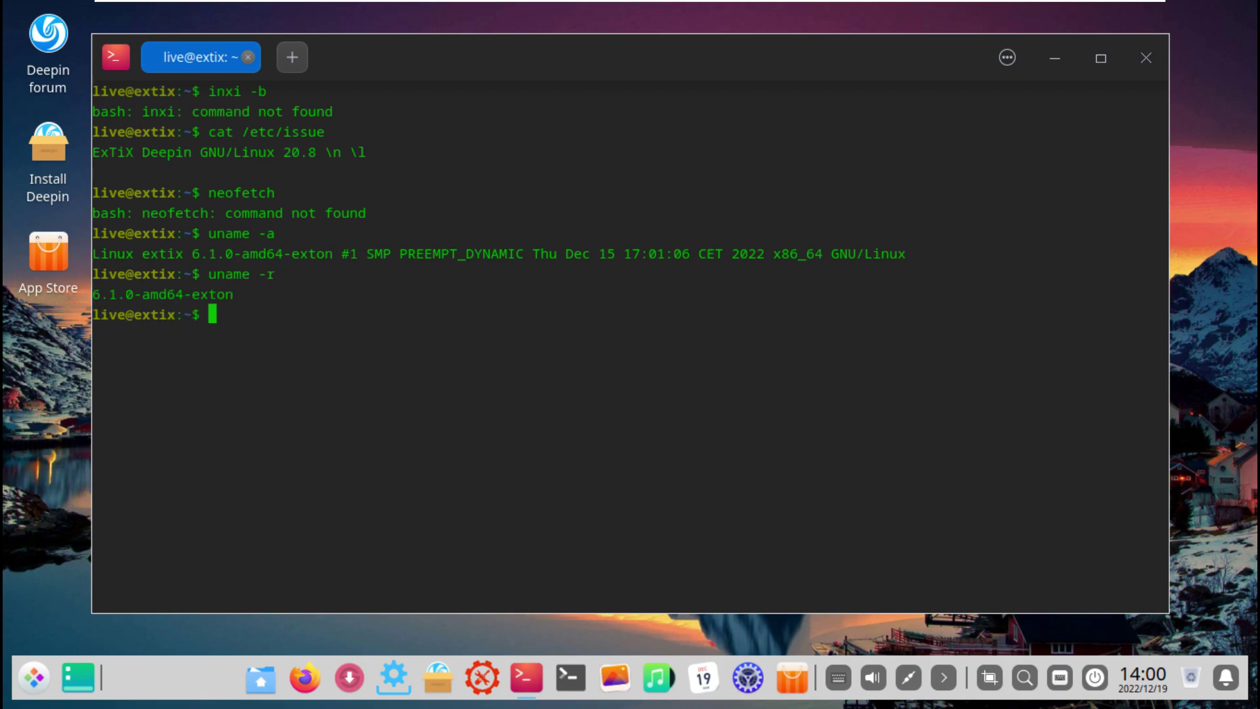
Run "htop" in the terminal and end the session with "exit"
text(htop)
key(Return)
text(exit)
key(Return)
Open the display settings from the desktop, view the System Info page about this PC, and close the settings window
right_click(526, 174)
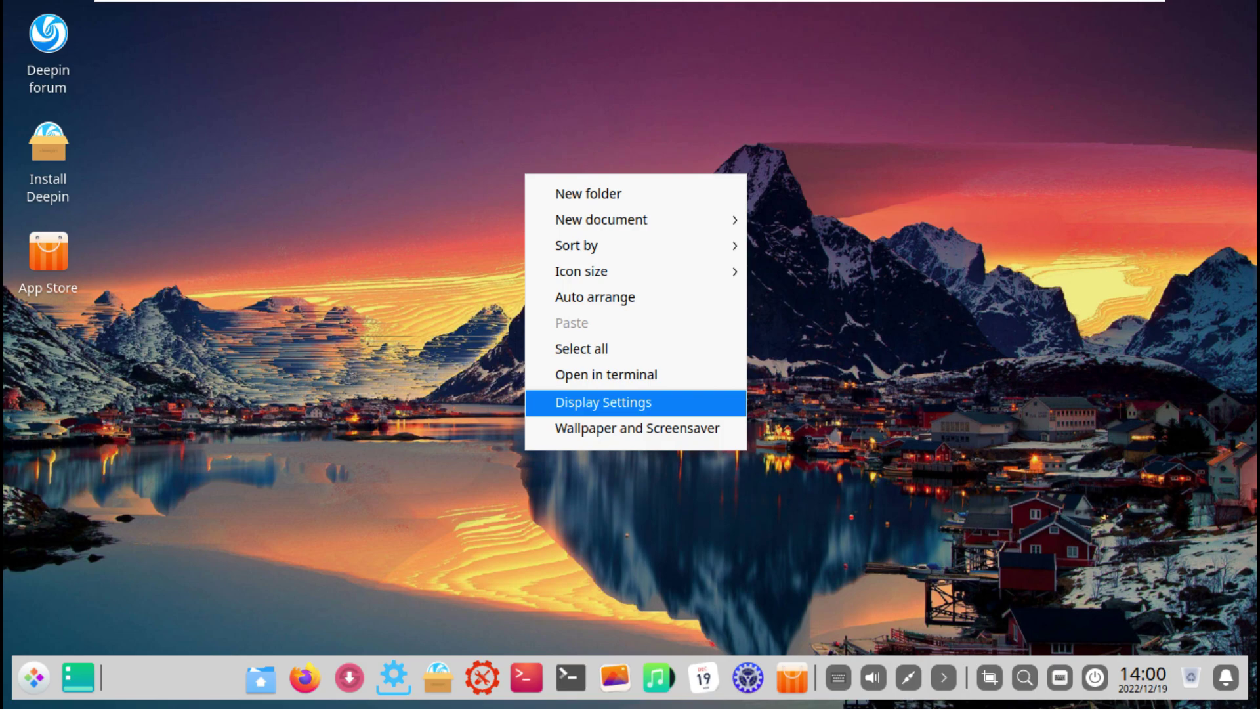
key(Return)
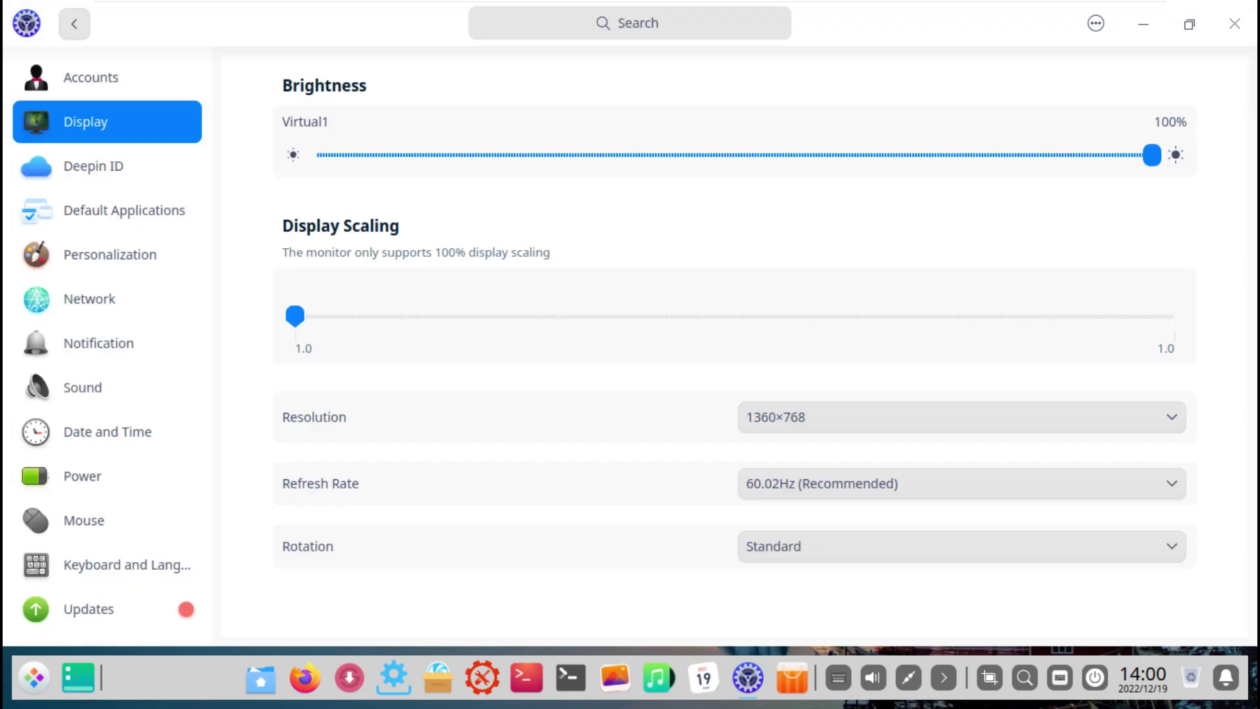
scroll(105, 385, down, 2)
click(99, 570)
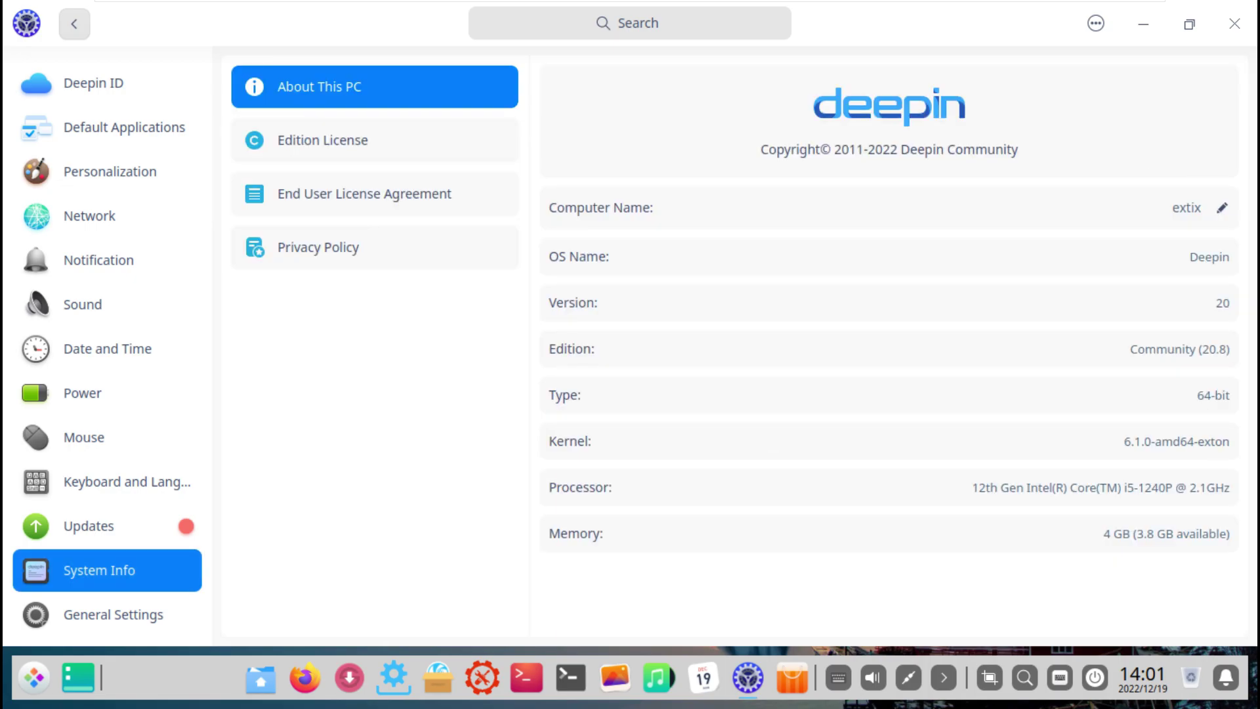
click(1235, 24)
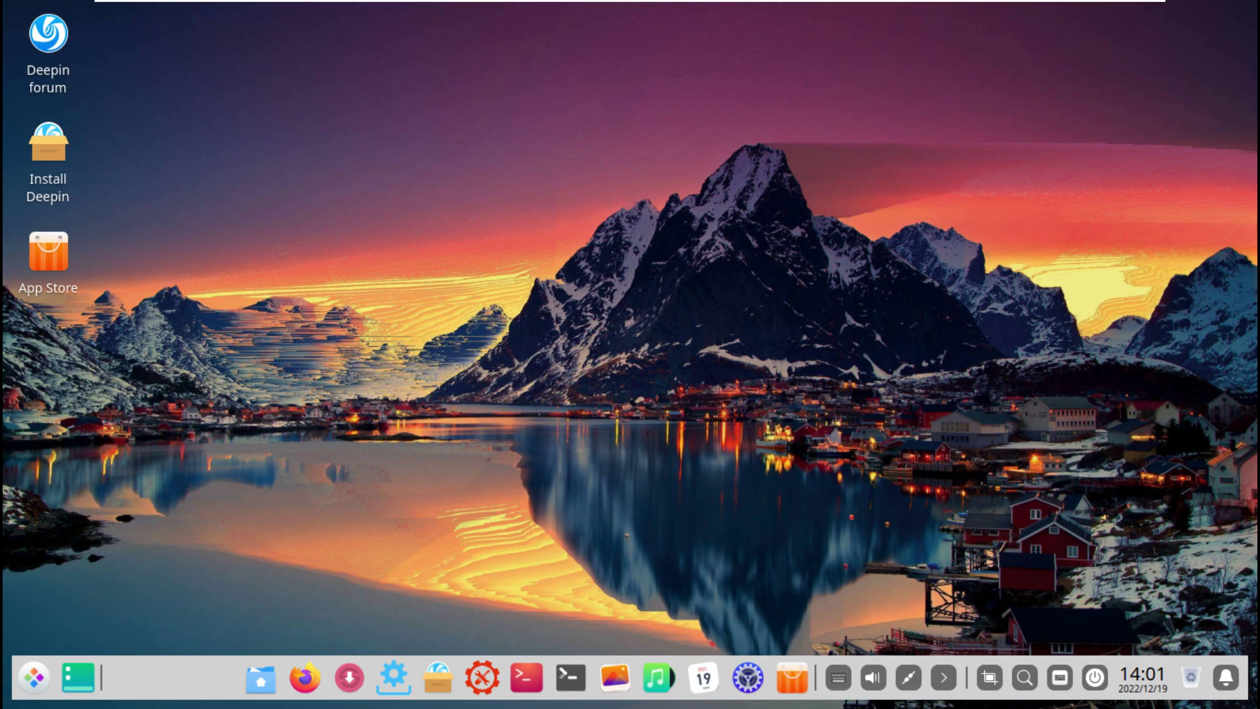
Open Synaptic Package Manager and dismiss its Quick Introduction dialog
click(349, 677)
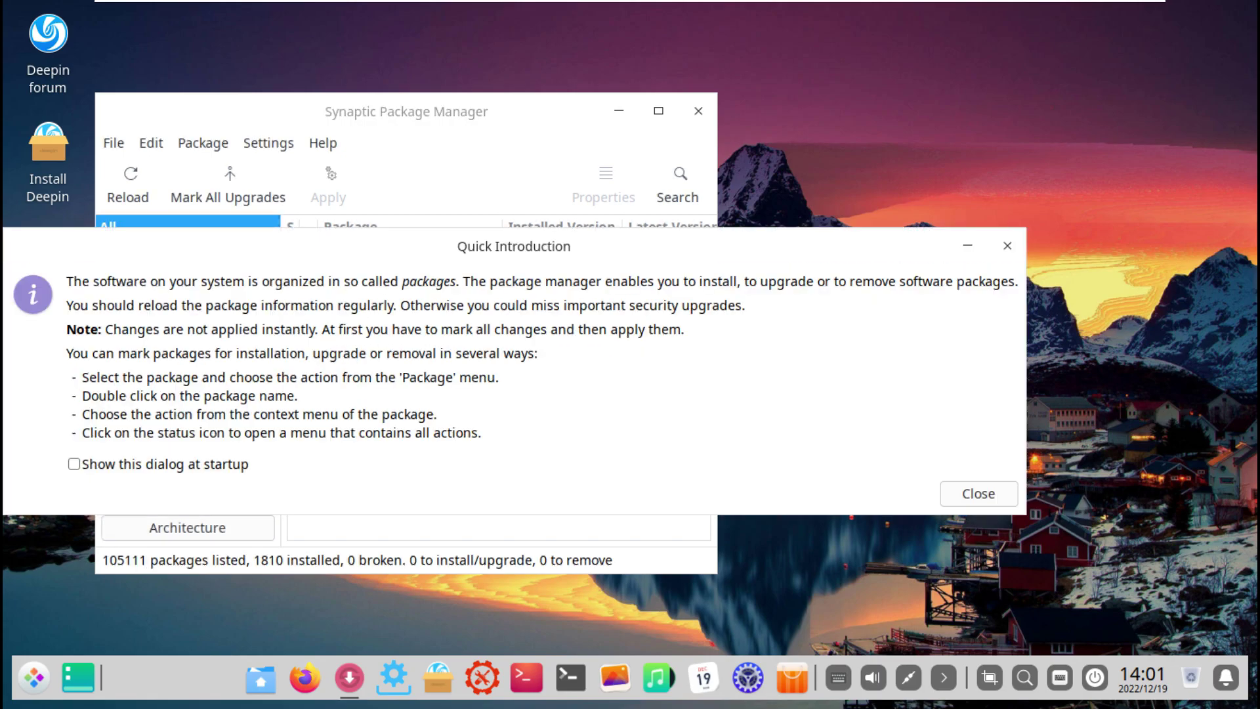
key(Return)
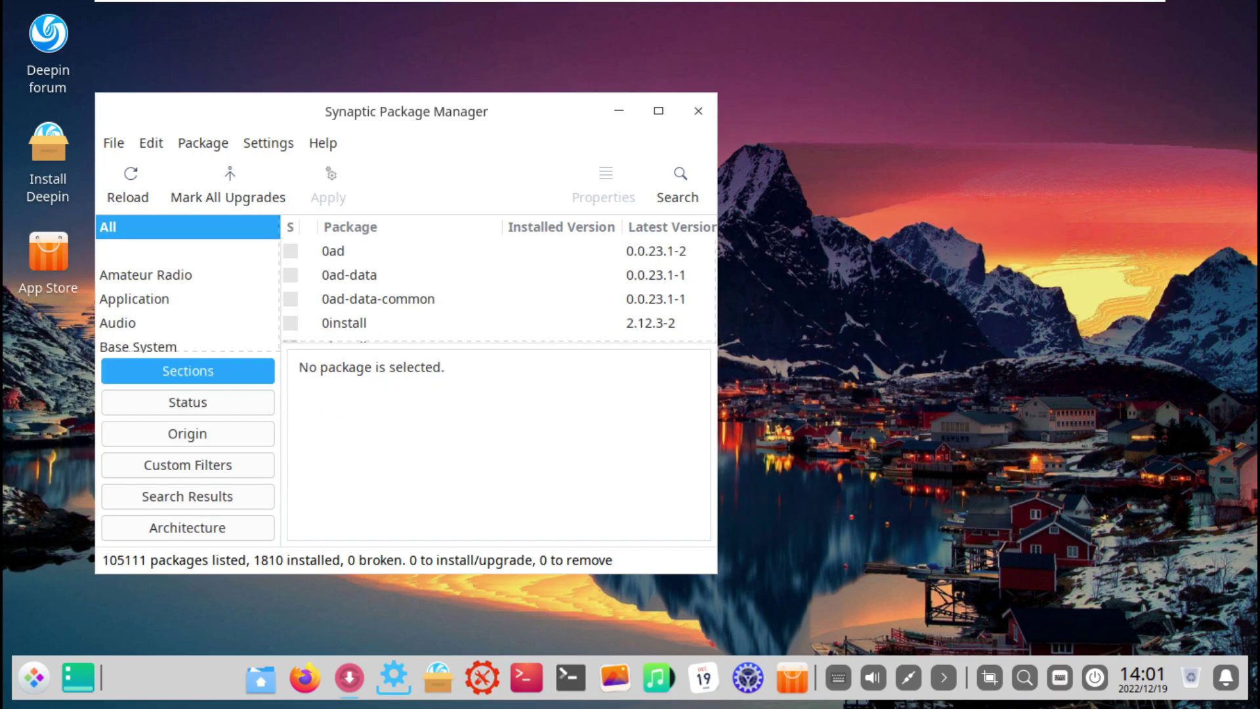
View the version information about Synaptic and close the About dialog
key(alt+h)
key(Down)
key(Down)
key(Down)
key(Return)
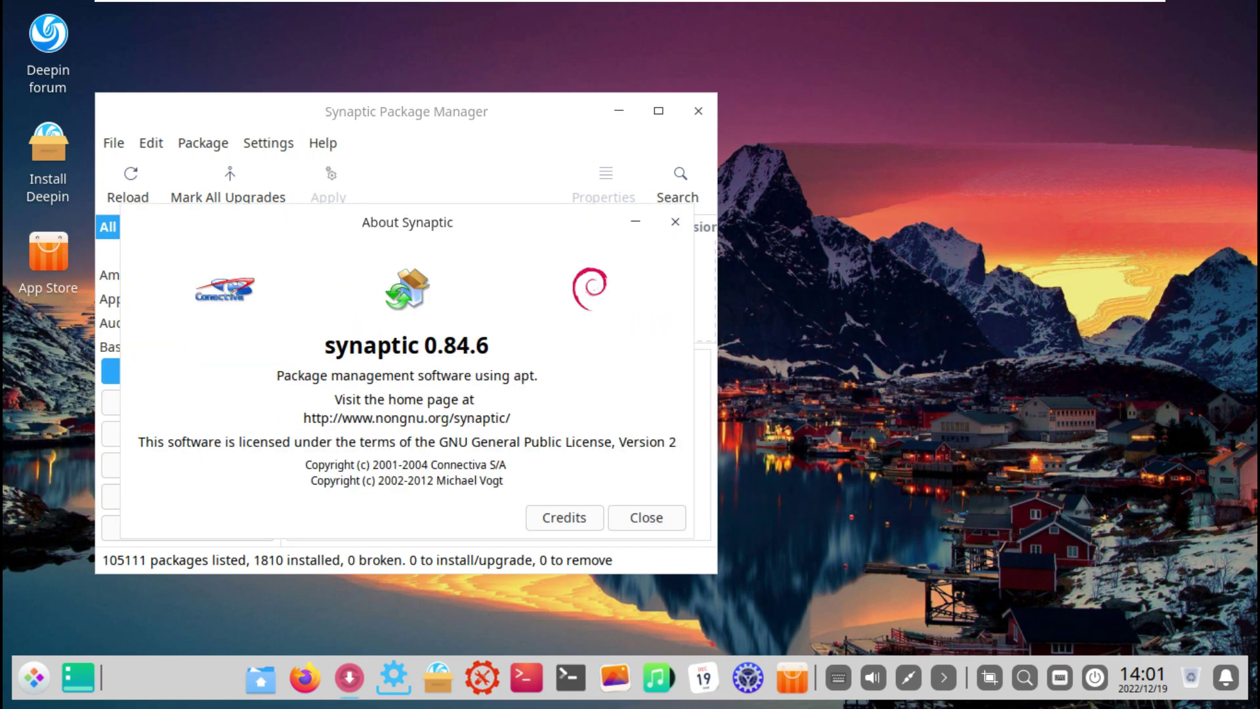
key(Return)
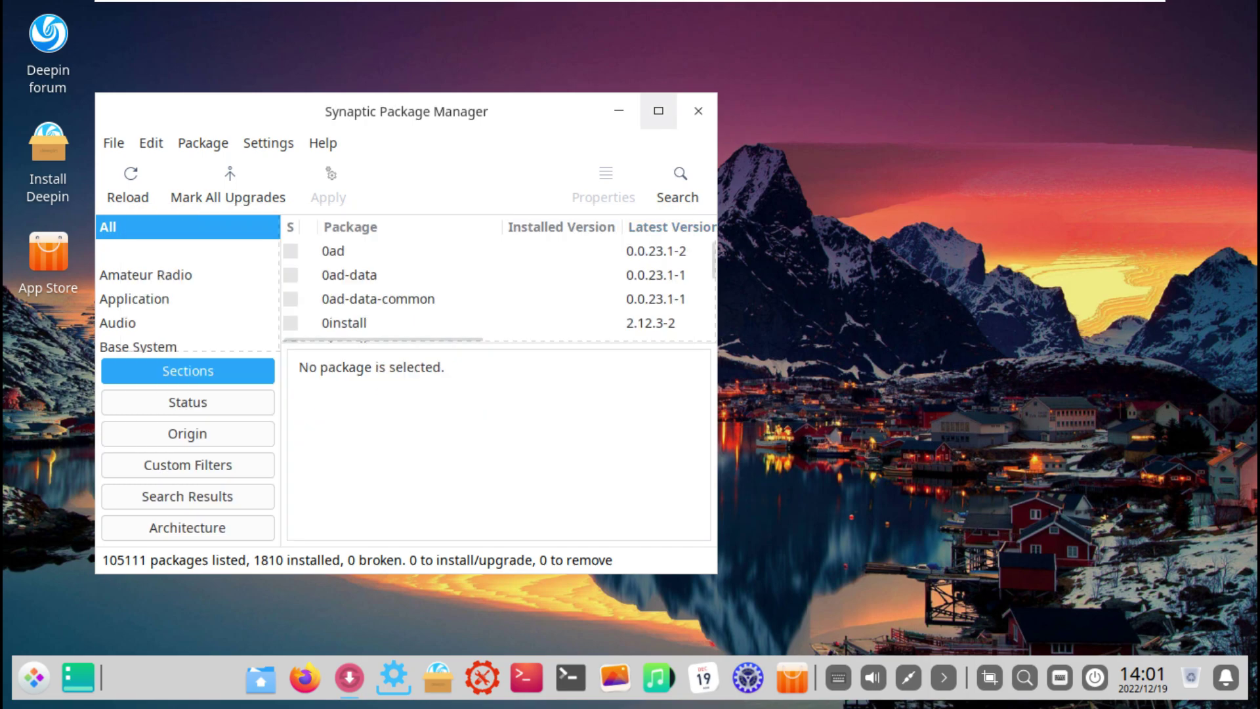
Maximize Synaptic Package Manager, skim through the list of all packages, and close the program
click(658, 111)
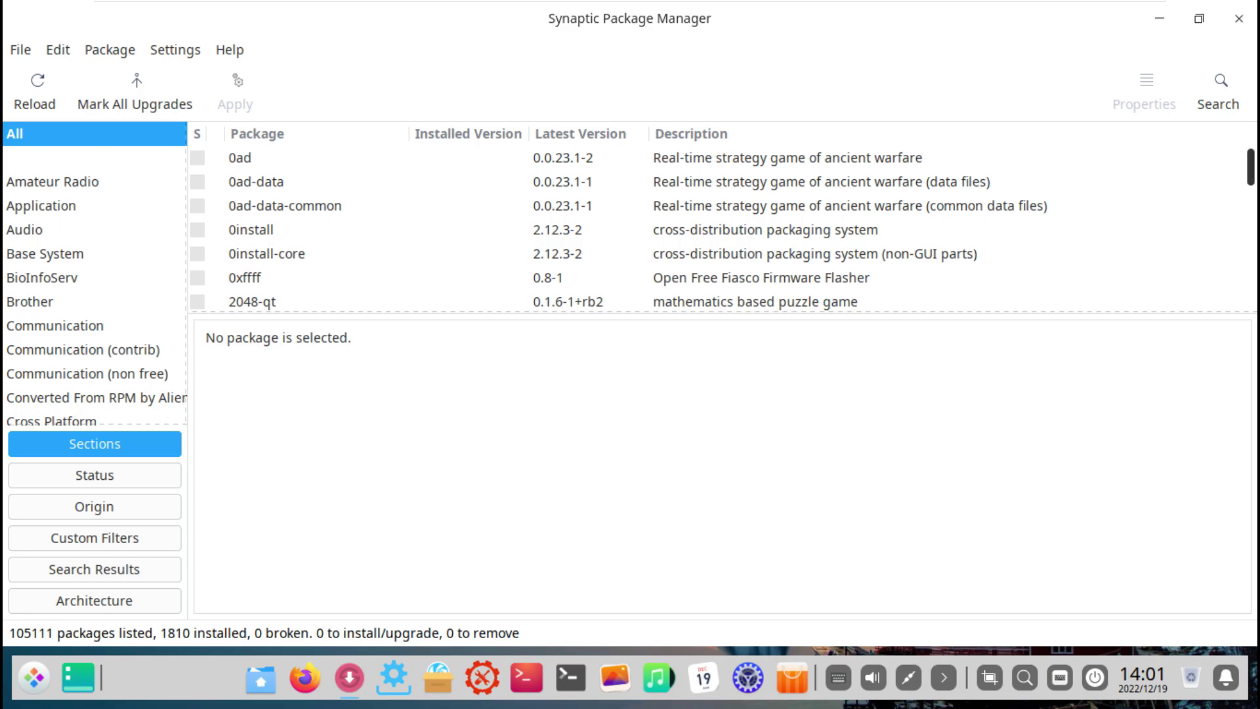
drag(1250, 167, 1251, 233)
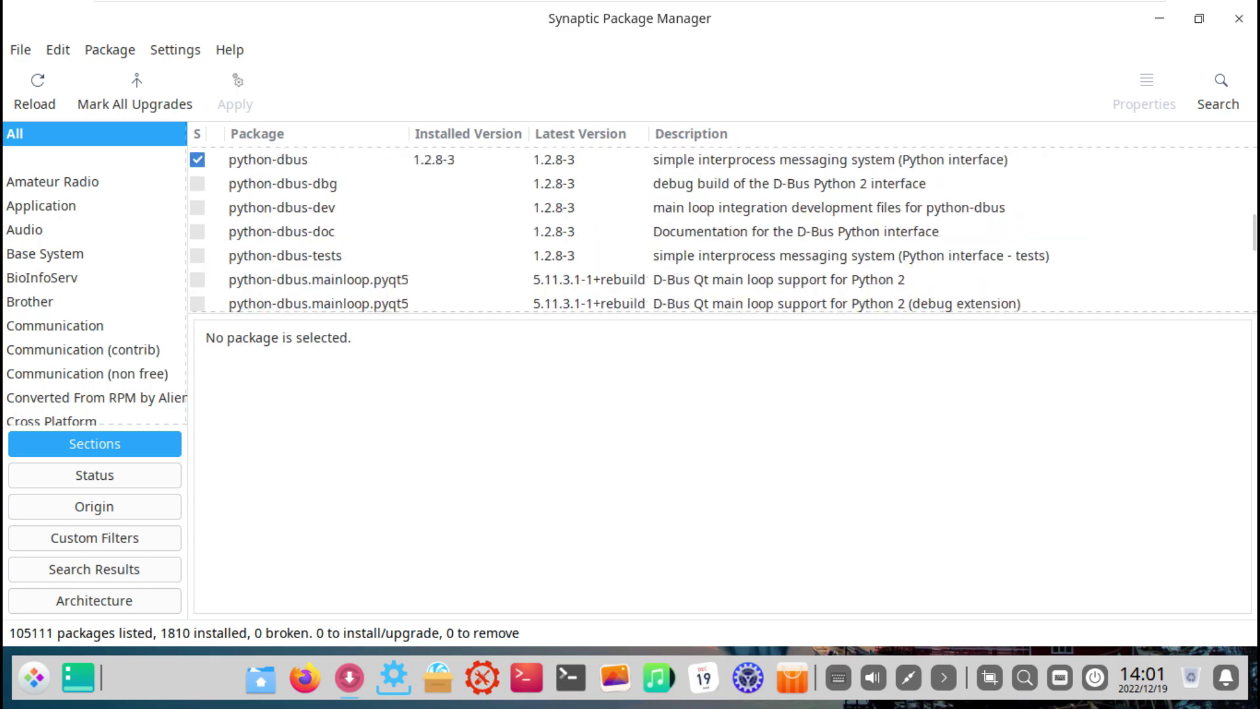
drag(1250, 233, 1250, 147)
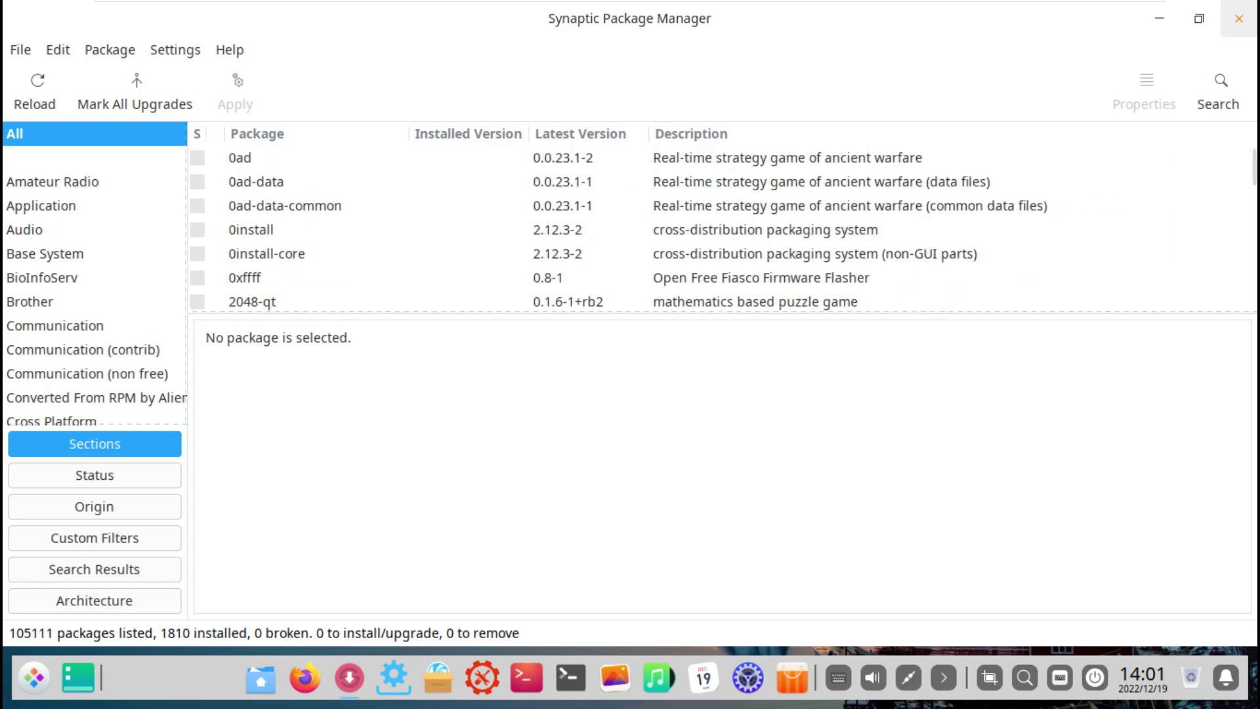
click(1239, 19)
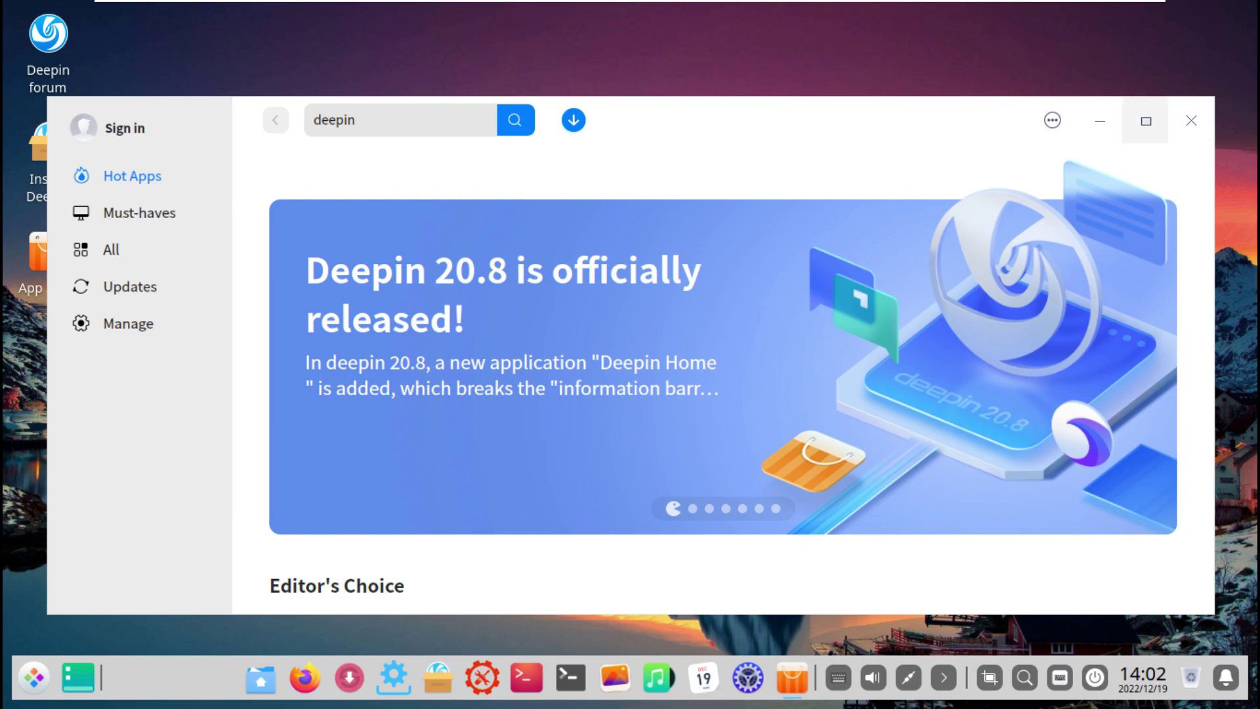
View the Manage page, About information and Updates page in the maximized App Store, and minimize its window
click(1146, 121)
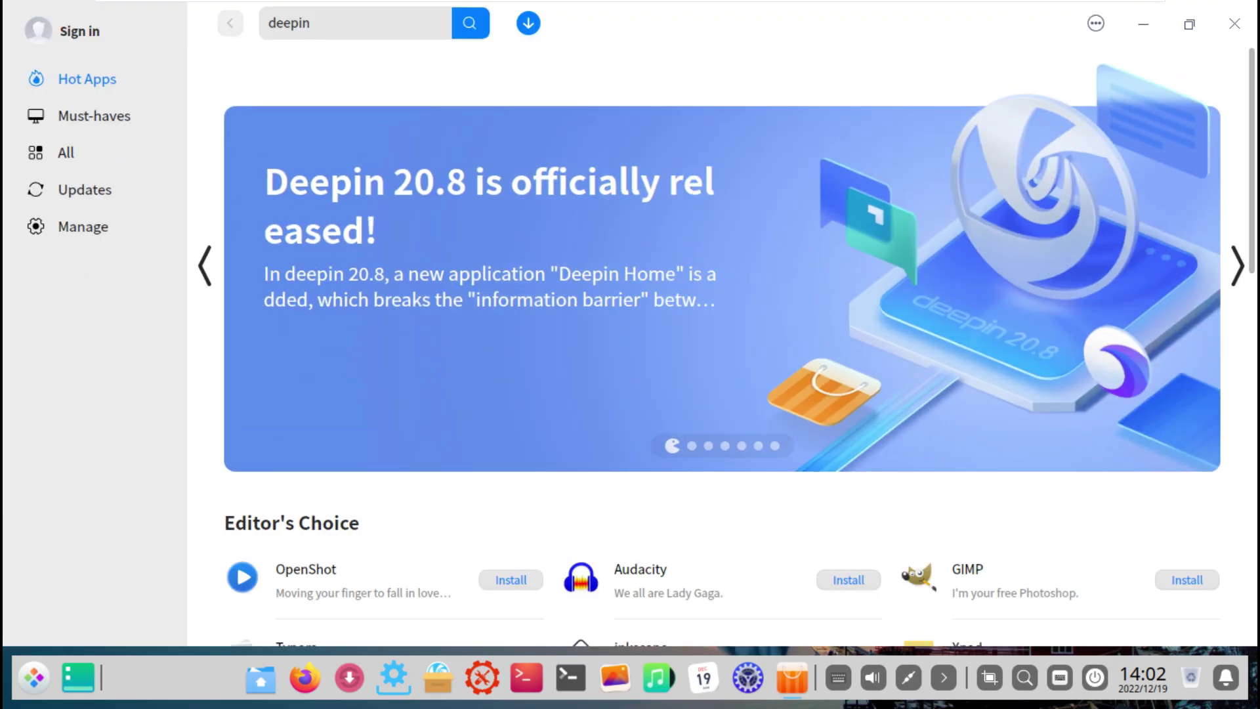
click(94, 226)
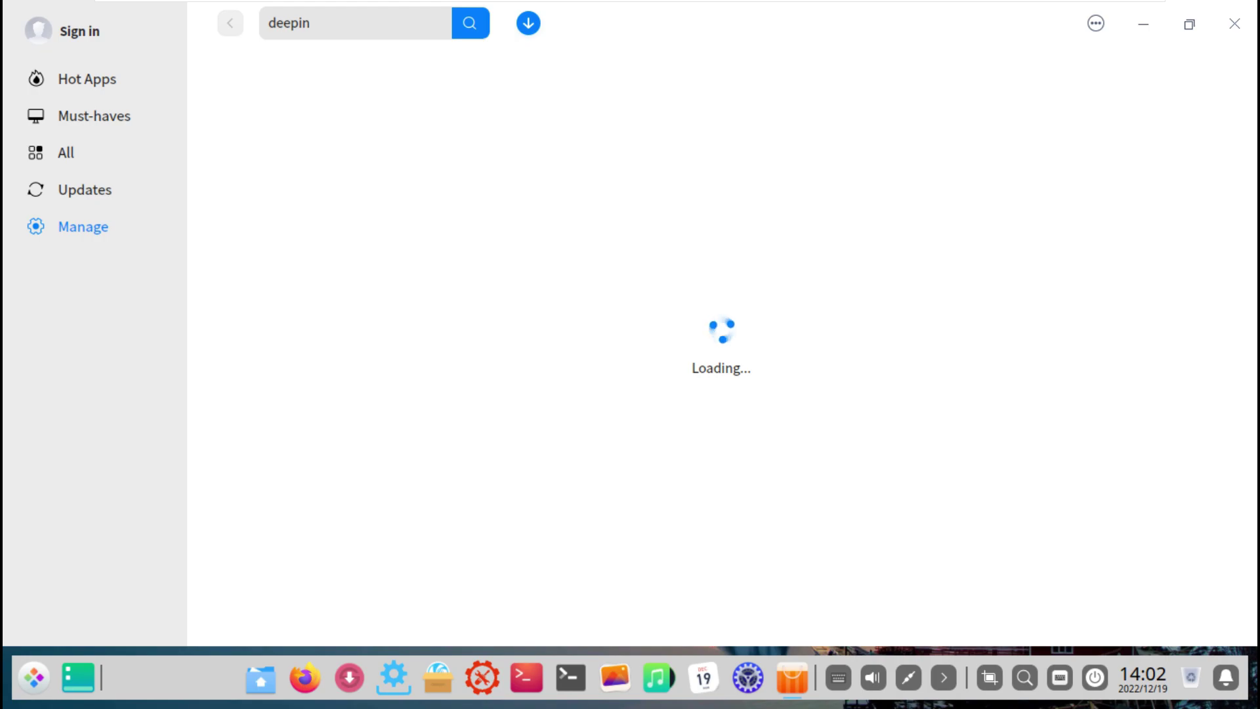
click(1096, 23)
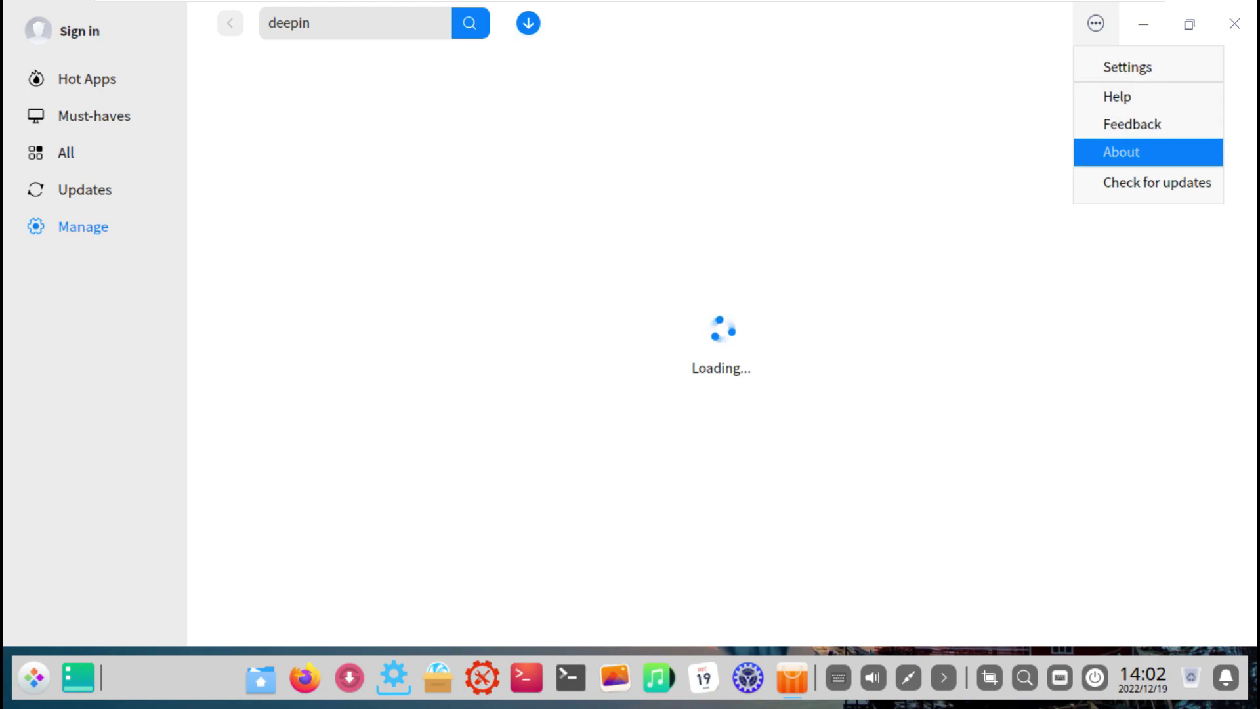
click(1121, 152)
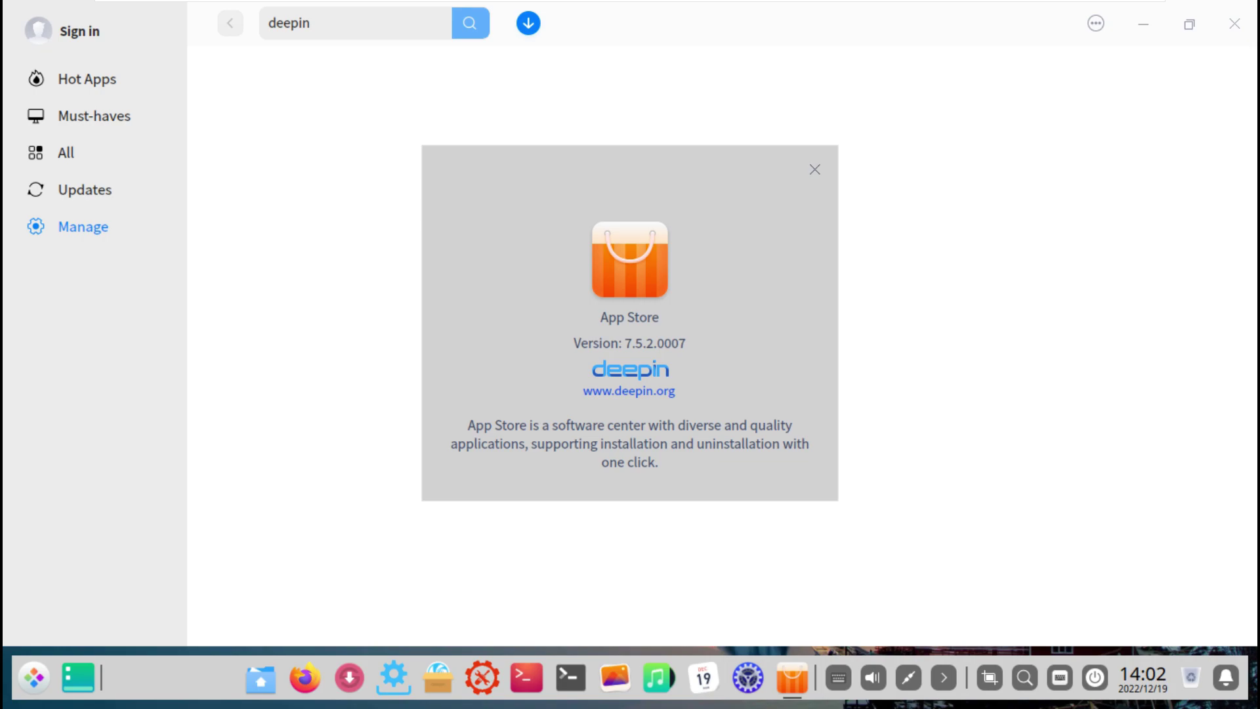
click(814, 170)
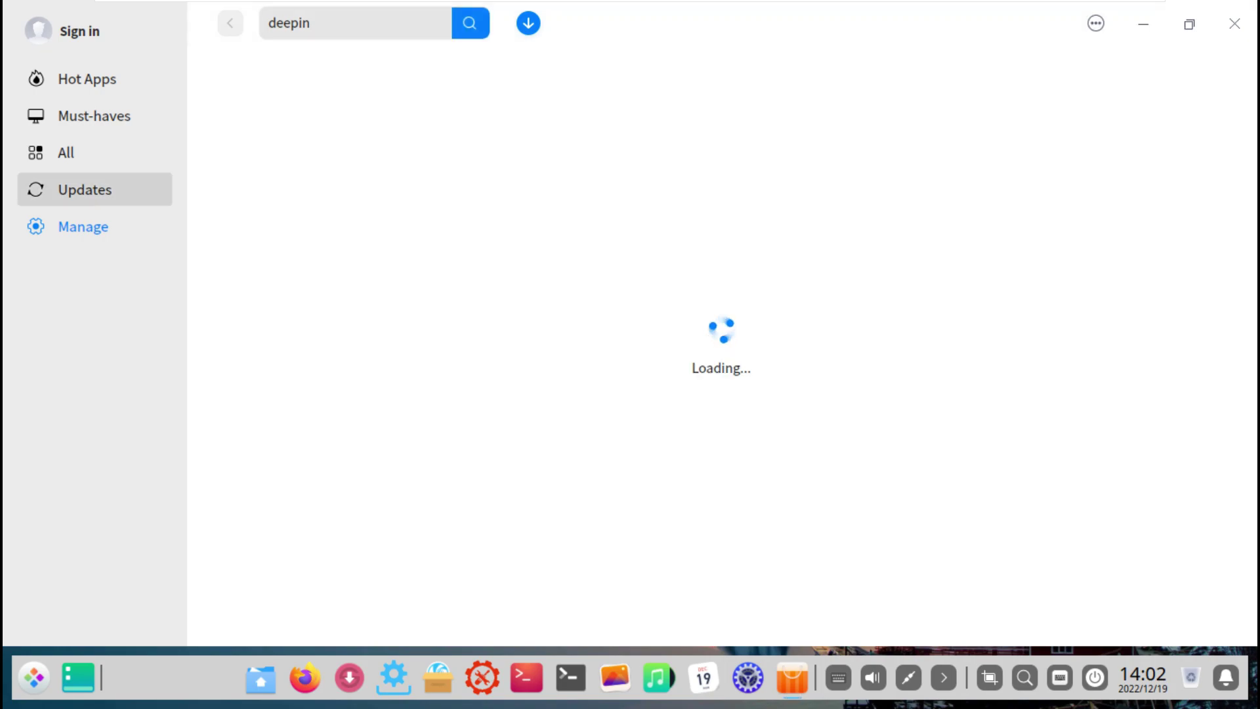
click(85, 189)
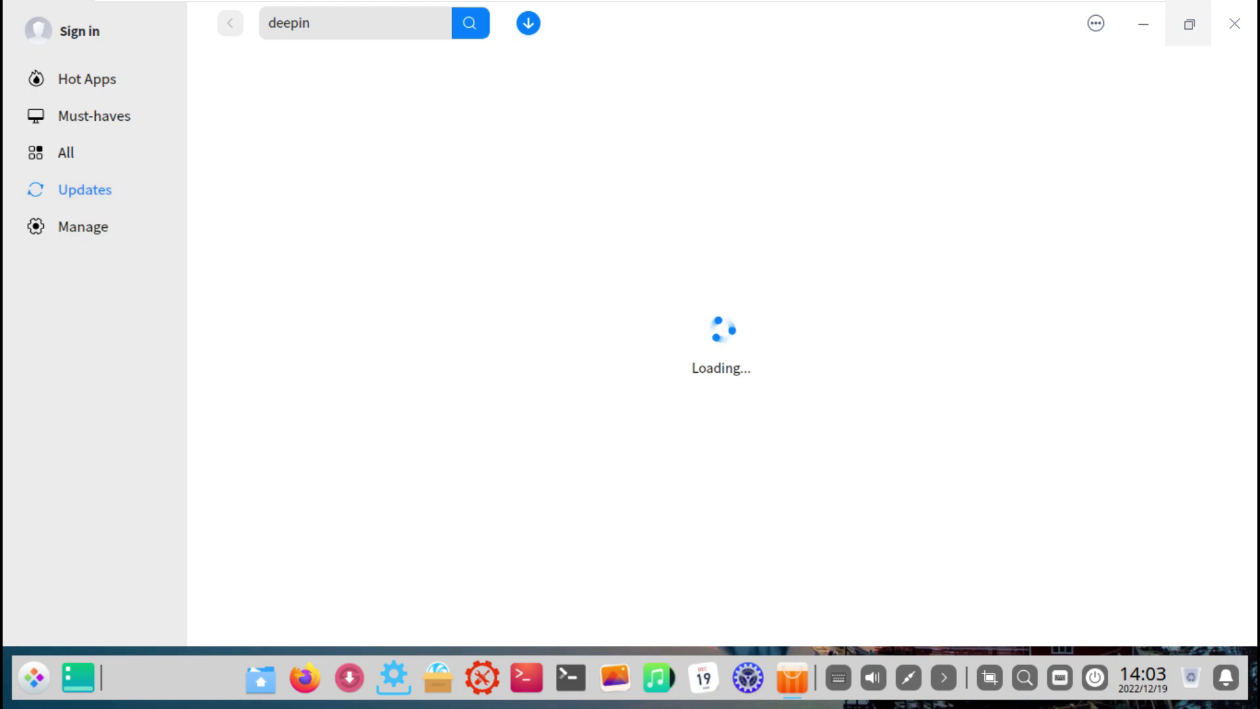
click(1143, 24)
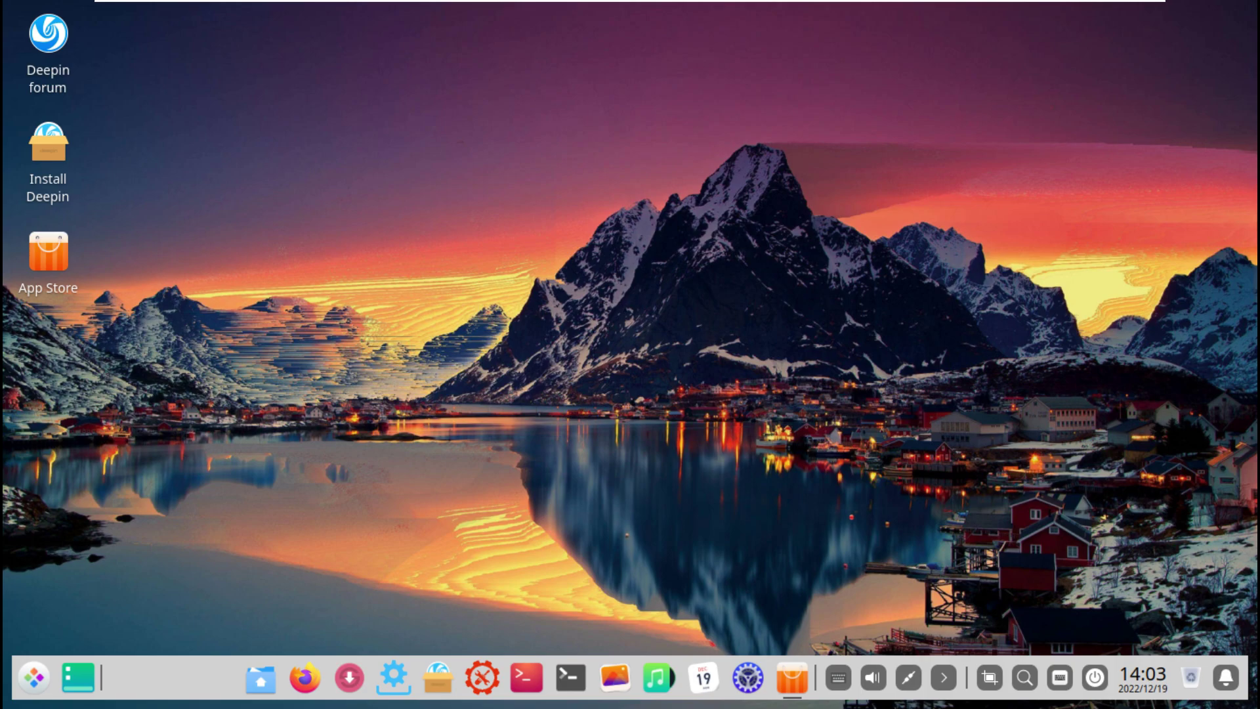
Open the PCManFM file manager, view its version information, and close it
click(260, 678)
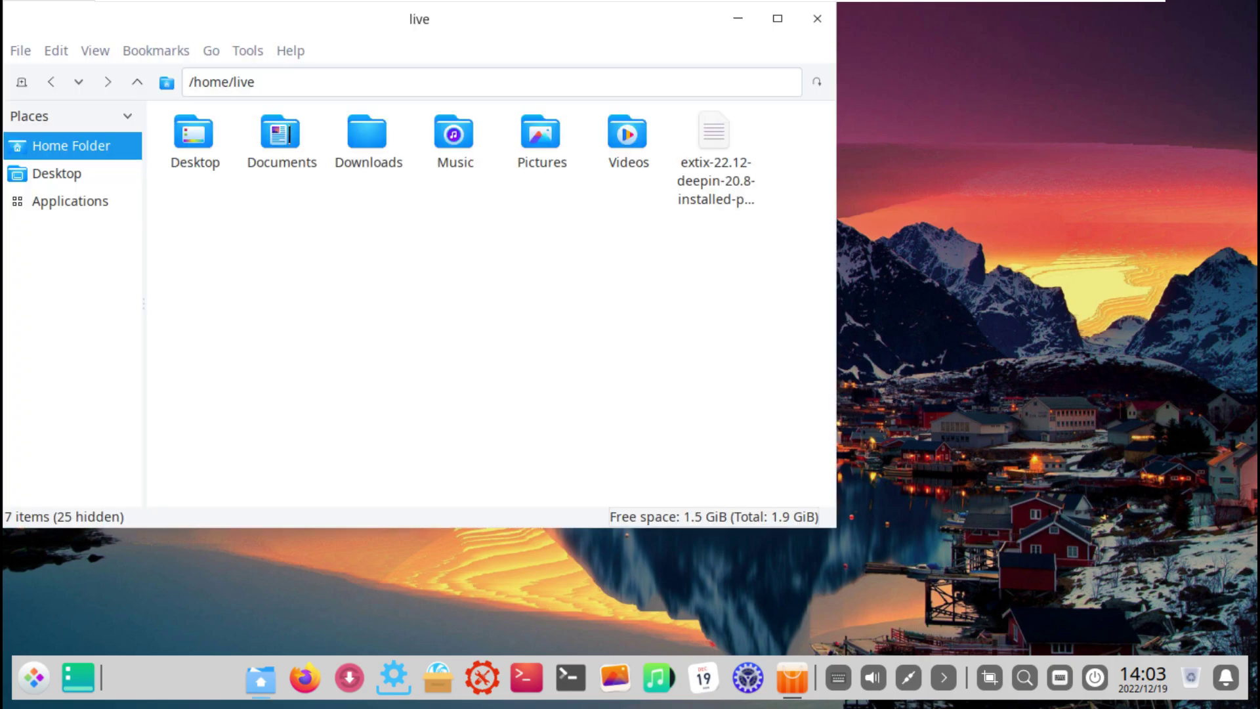
key(alt+h)
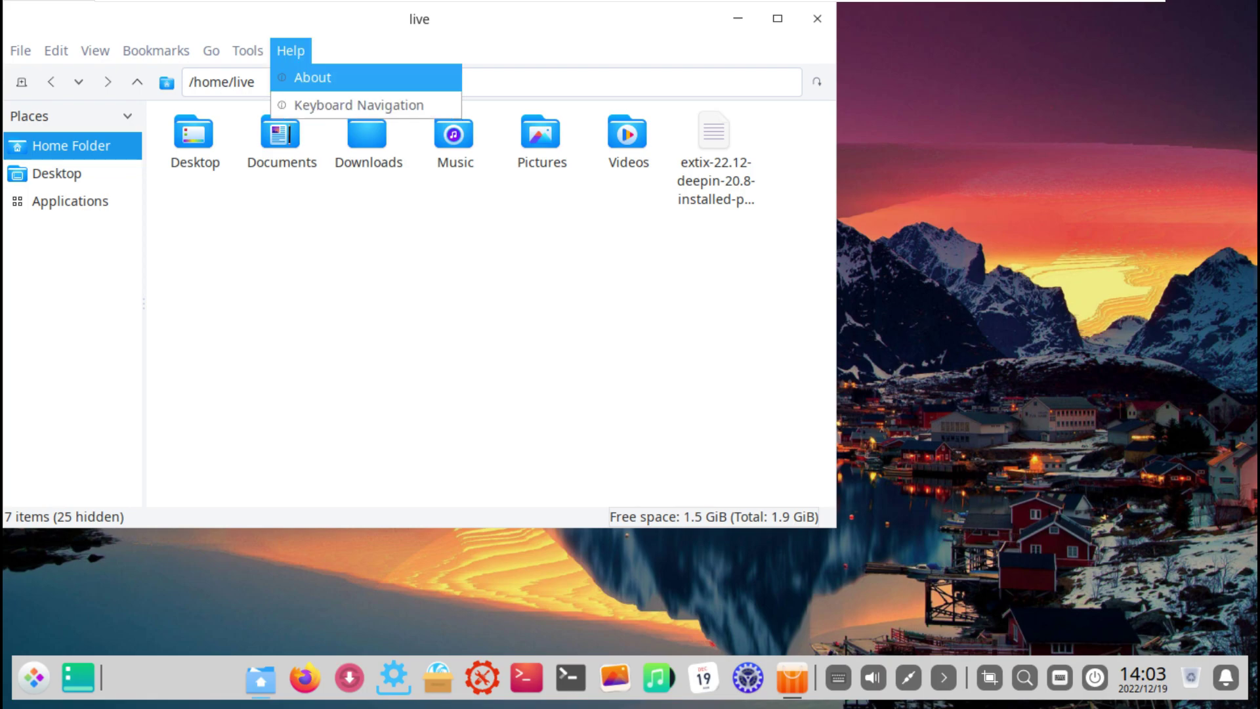
key(Return)
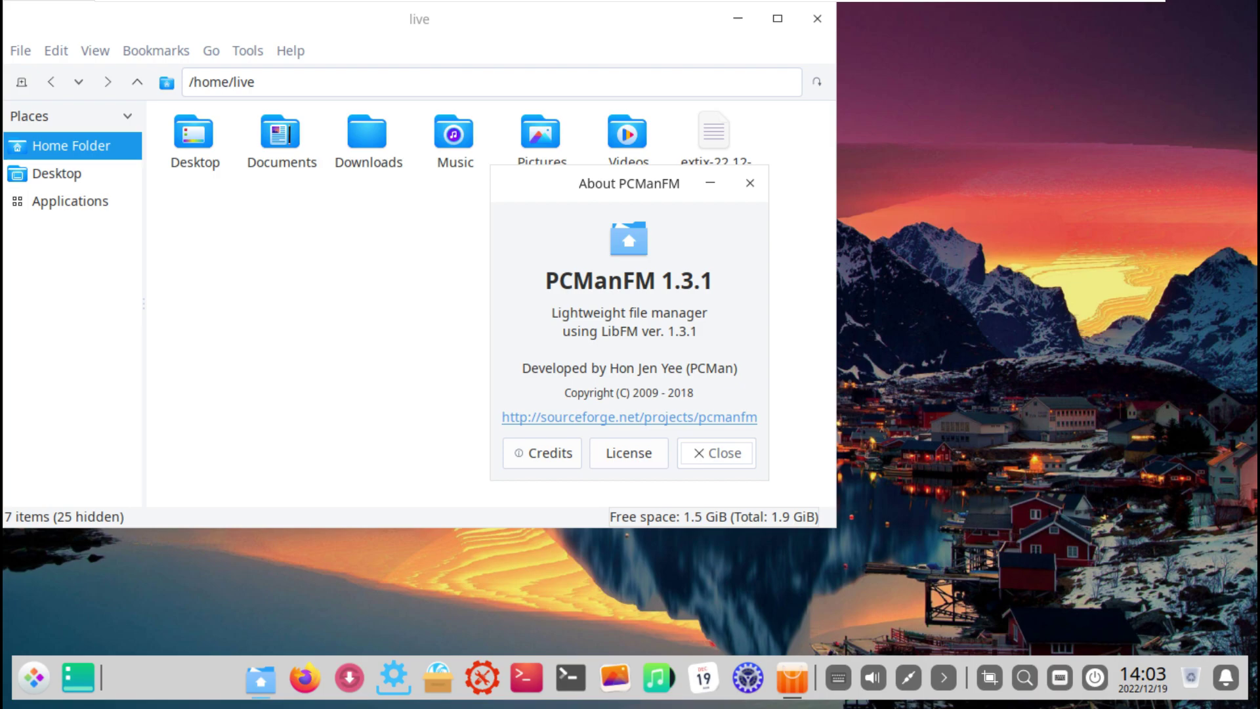
key(Escape)
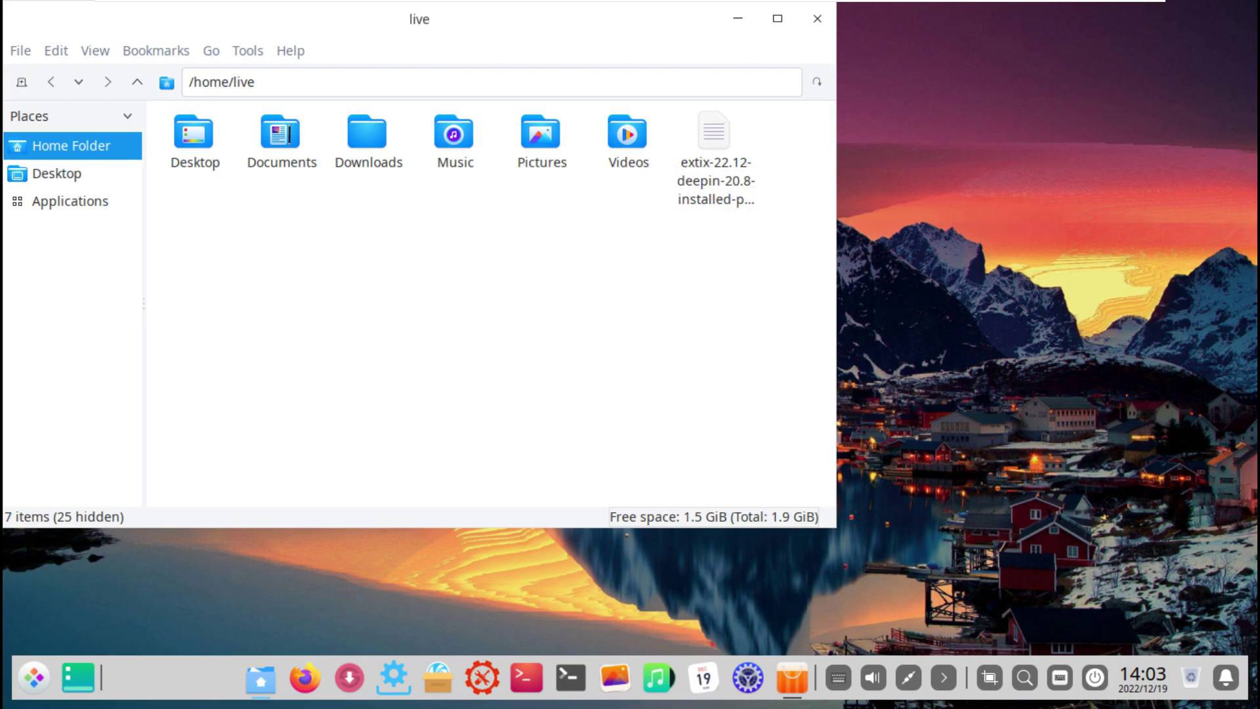
click(818, 18)
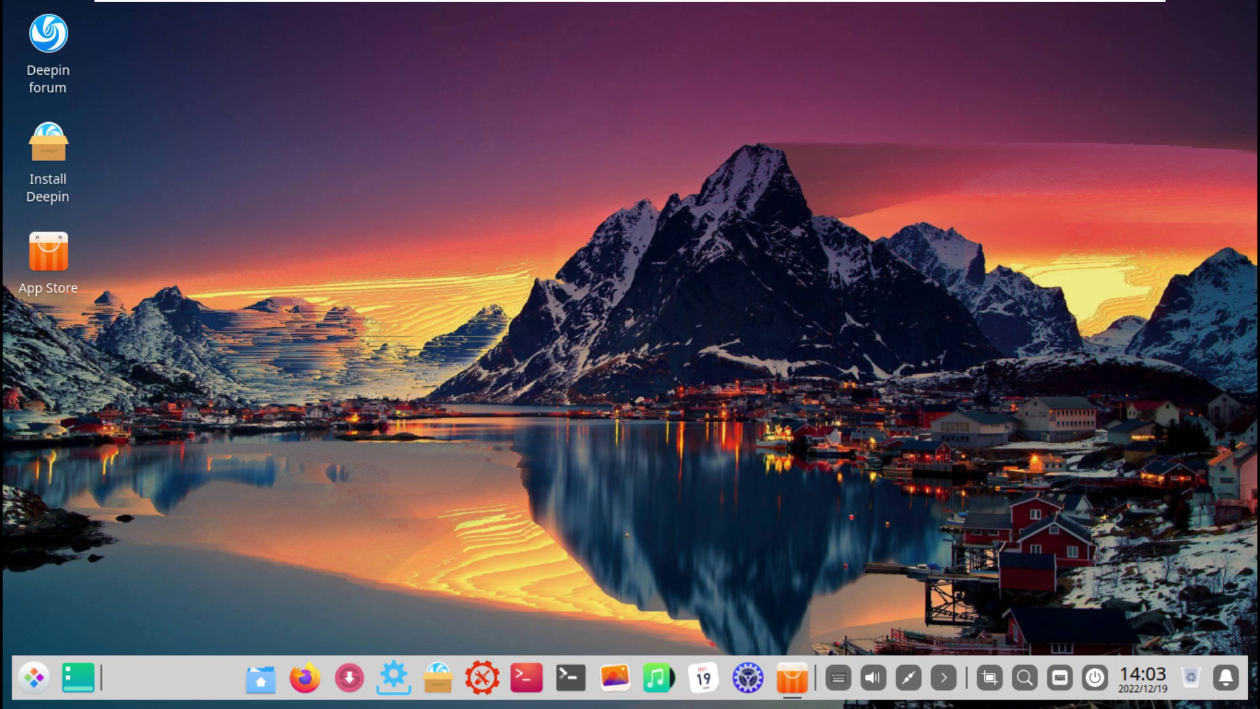
Change the dock's mode to the compact bar that spans the full screen width
right_click(150, 672)
mouse_move(197, 623)
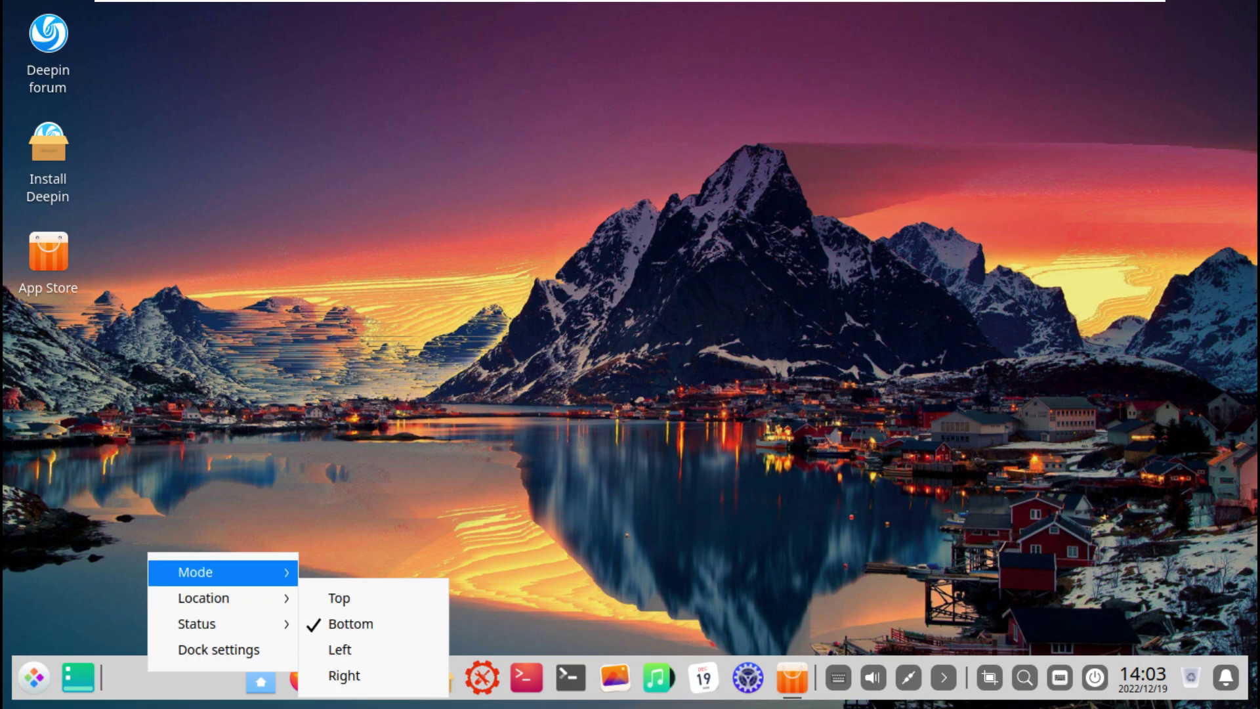
mouse_move(216, 572)
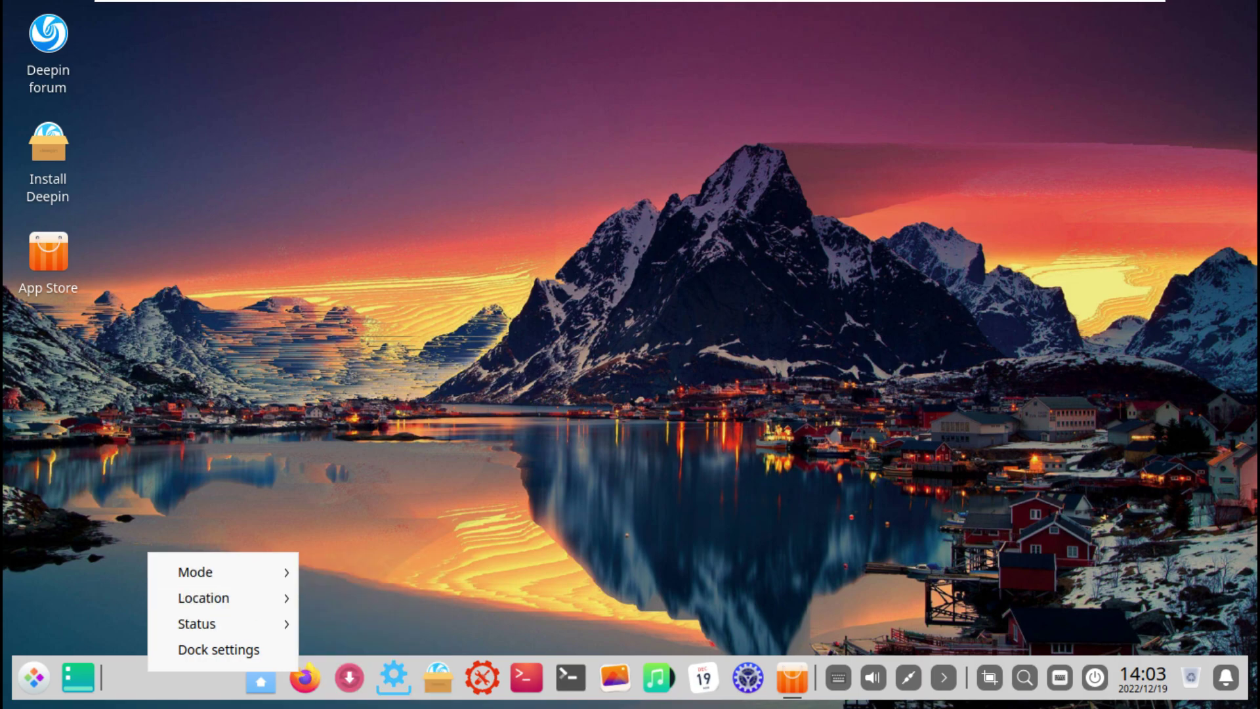
click(348, 571)
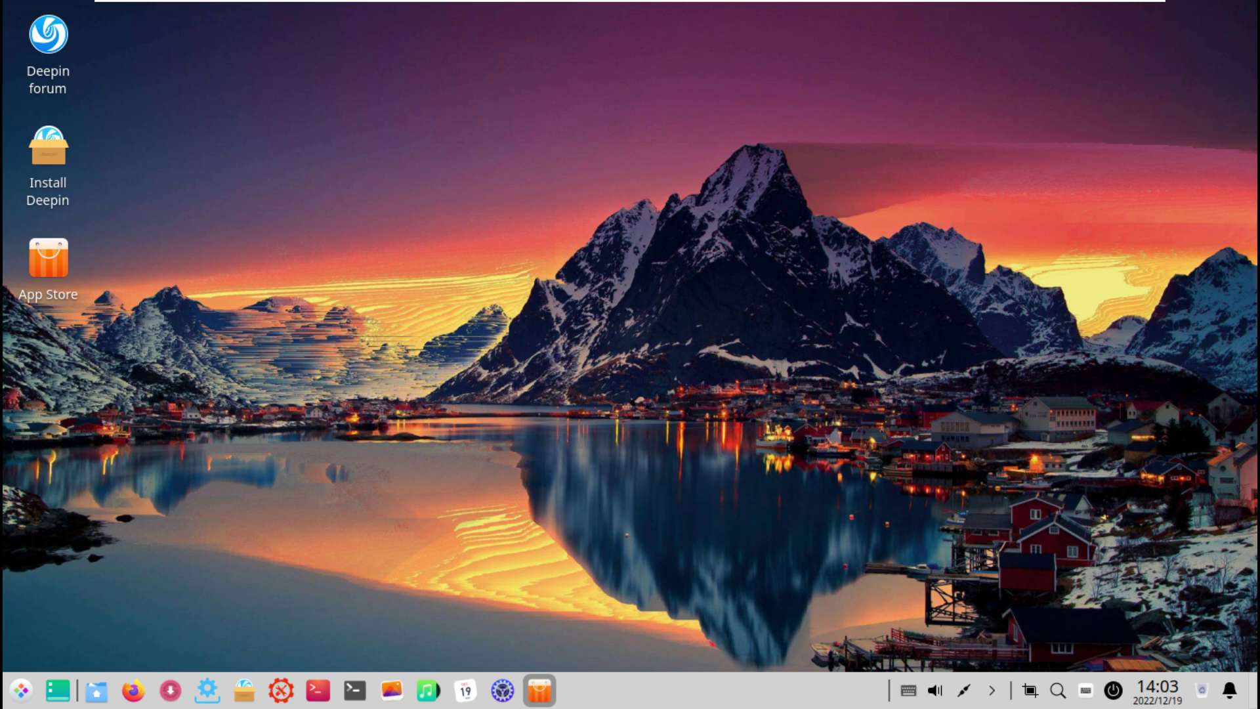
Clear all notifications in the Notification Center and close it
click(1230, 690)
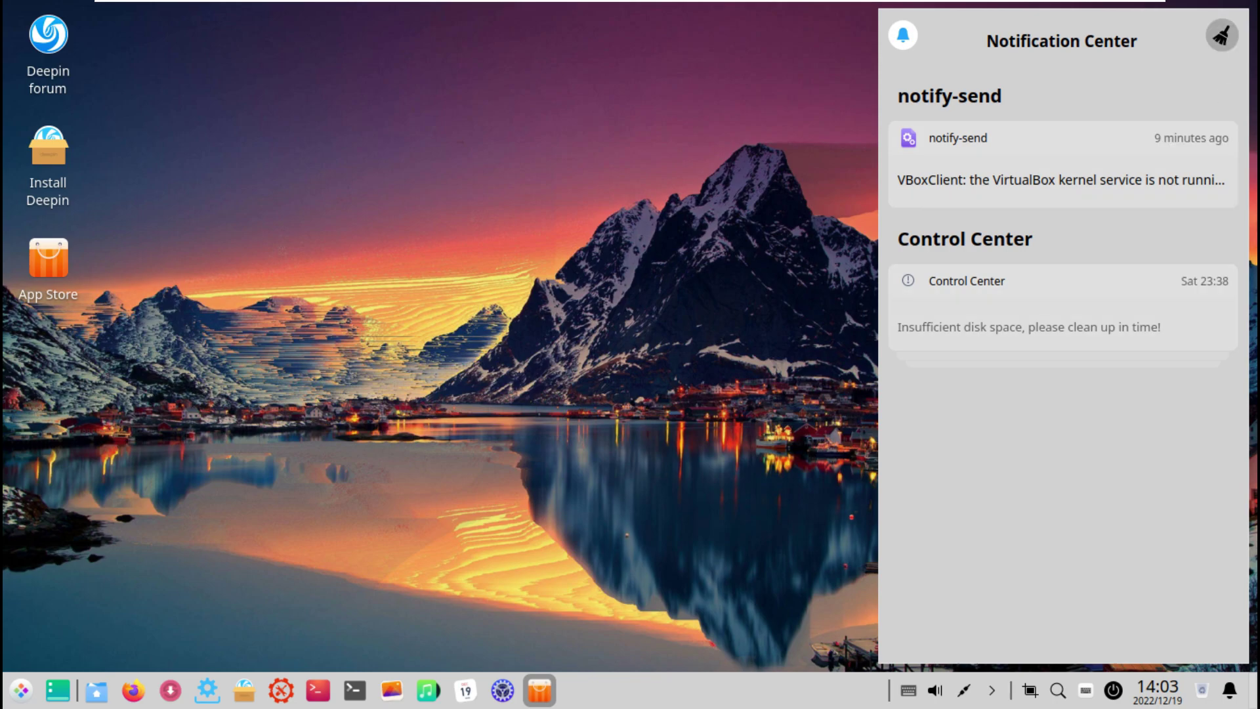
click(1220, 35)
key(Escape)
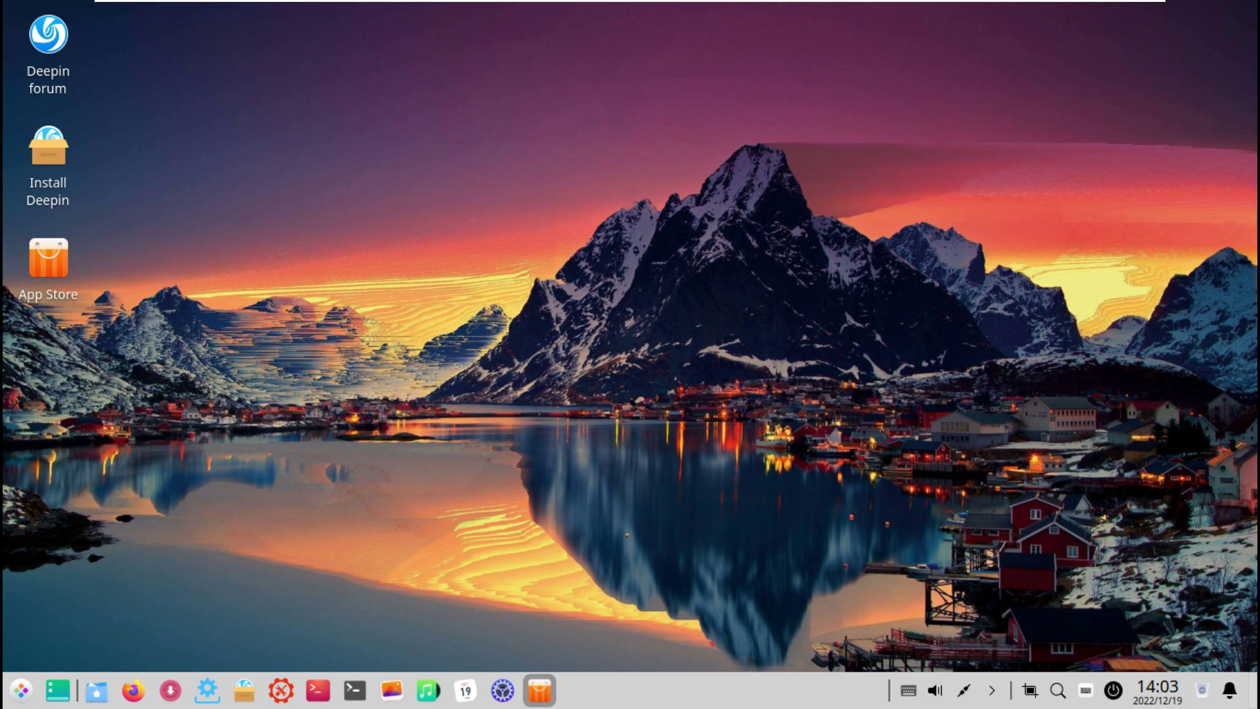
Restore the minimized App Store window and close it
click(540, 690)
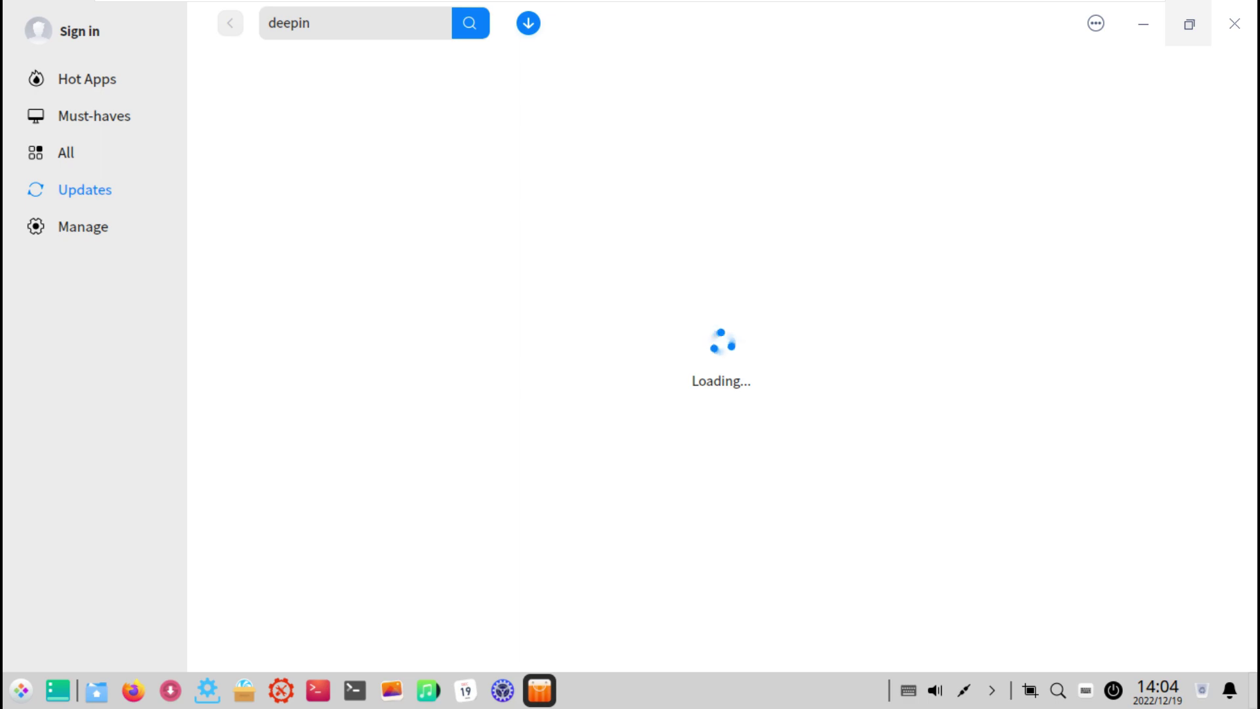
click(1234, 24)
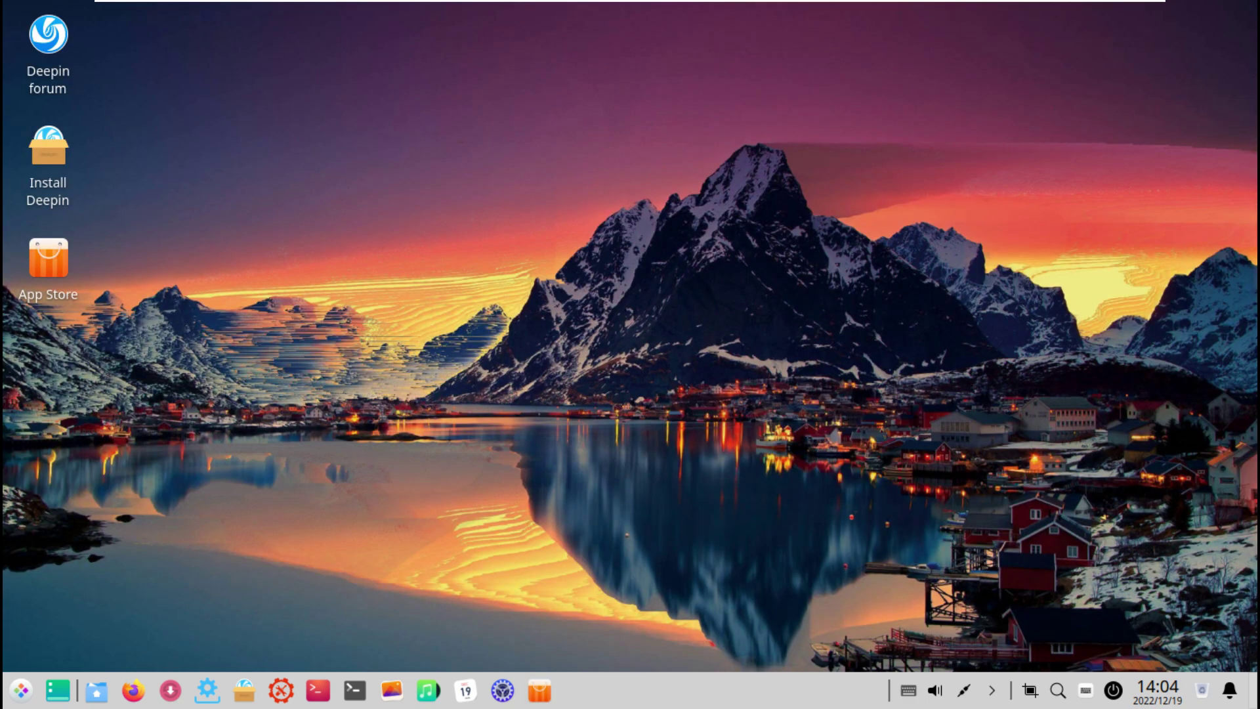
Look through both pages of installed applications in the launcher and close it
key(super)
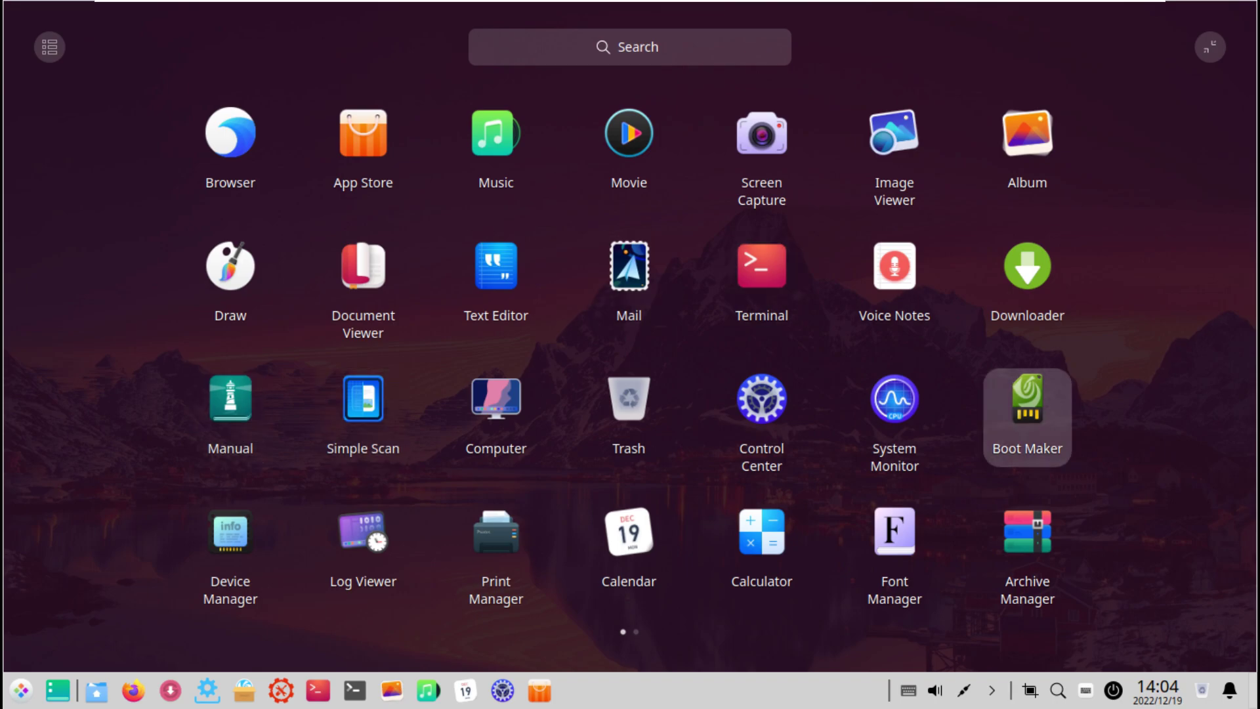
scroll(894, 420, down, 1)
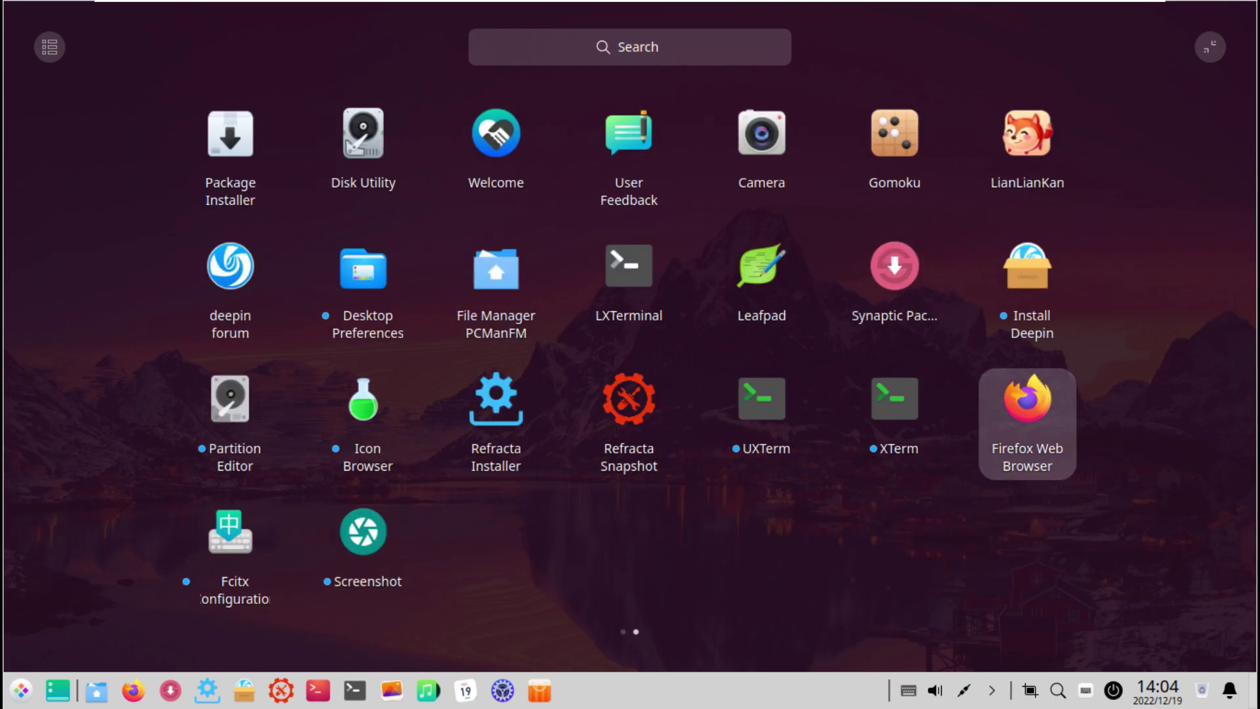
scroll(230, 558, up, 1)
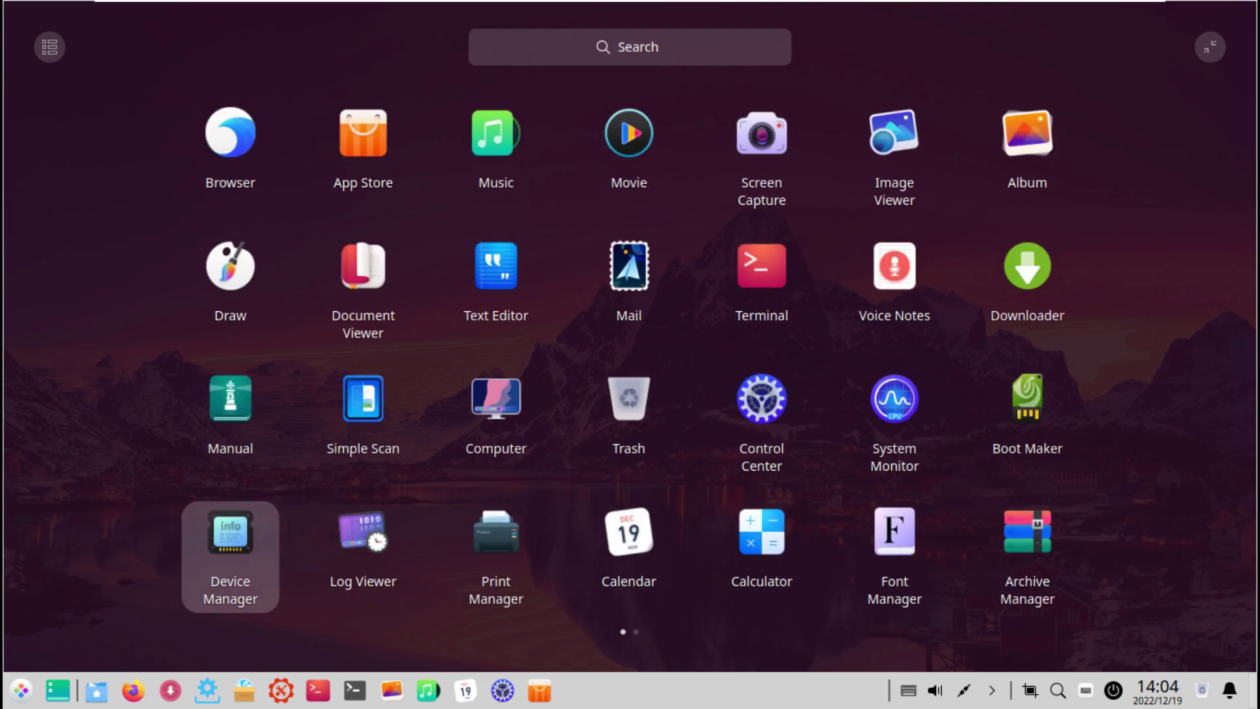
key(Escape)
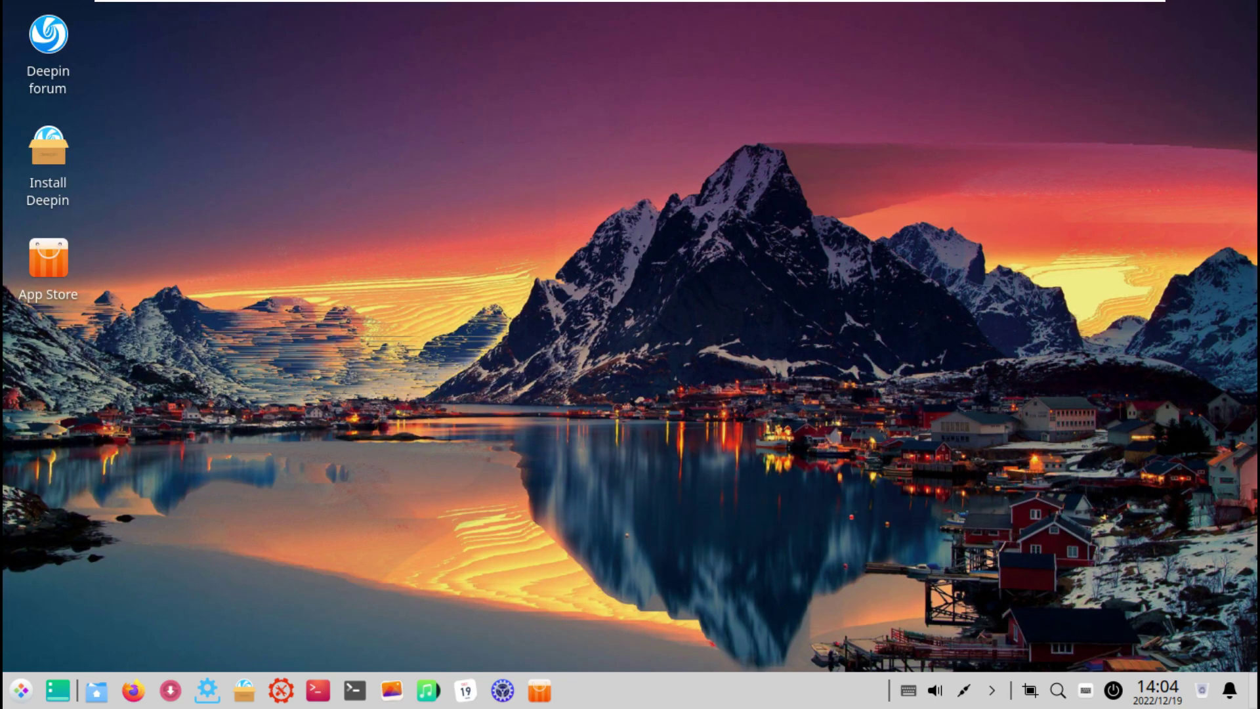
Open Firefox, view its version information, and close the About window
click(133, 690)
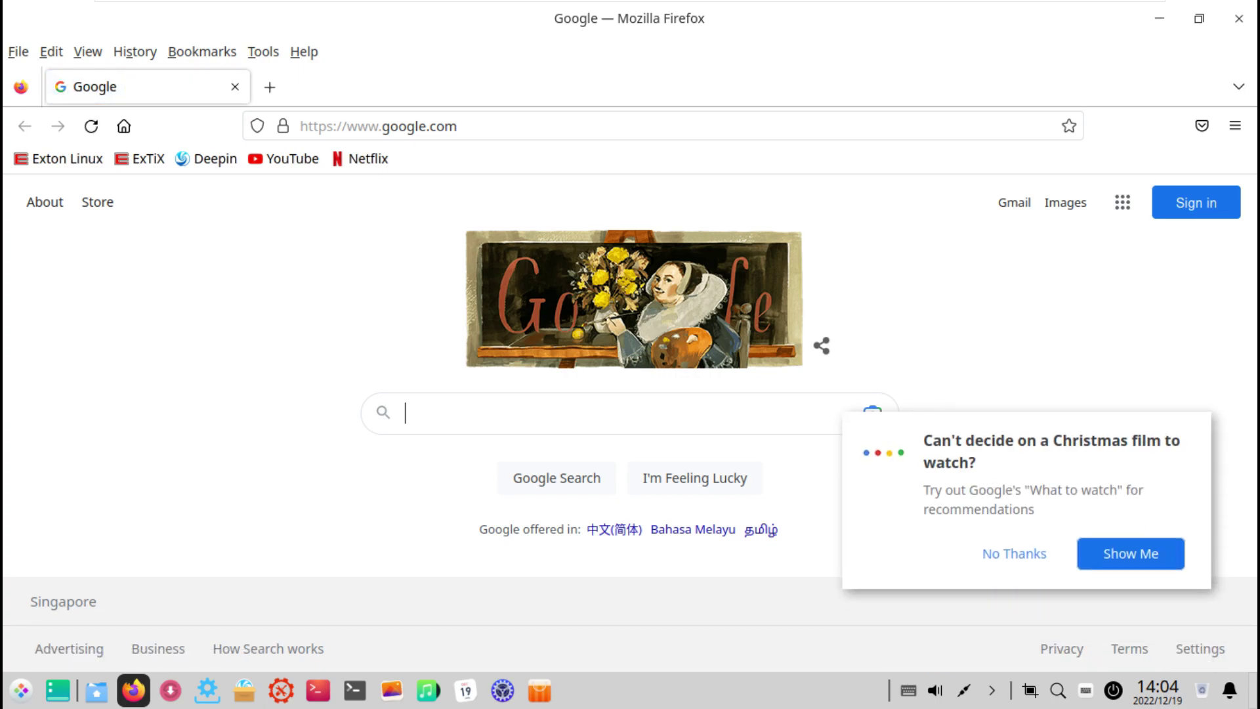
key(alt+h)
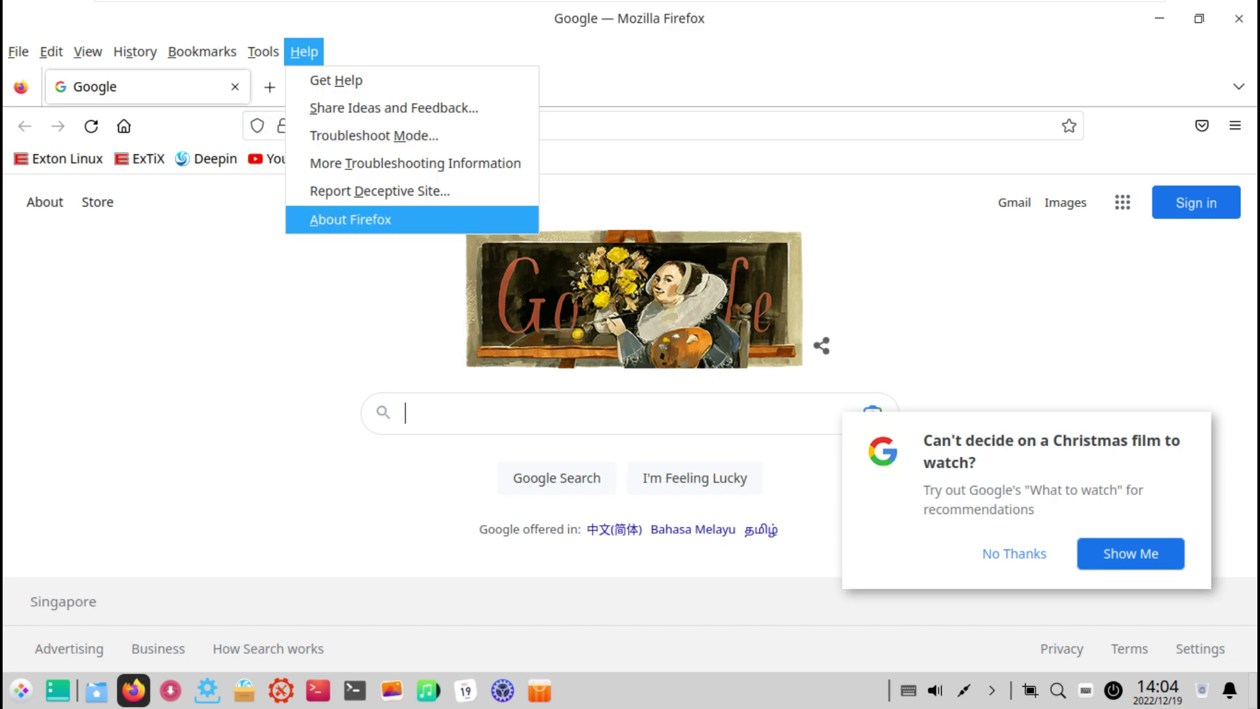
click(350, 219)
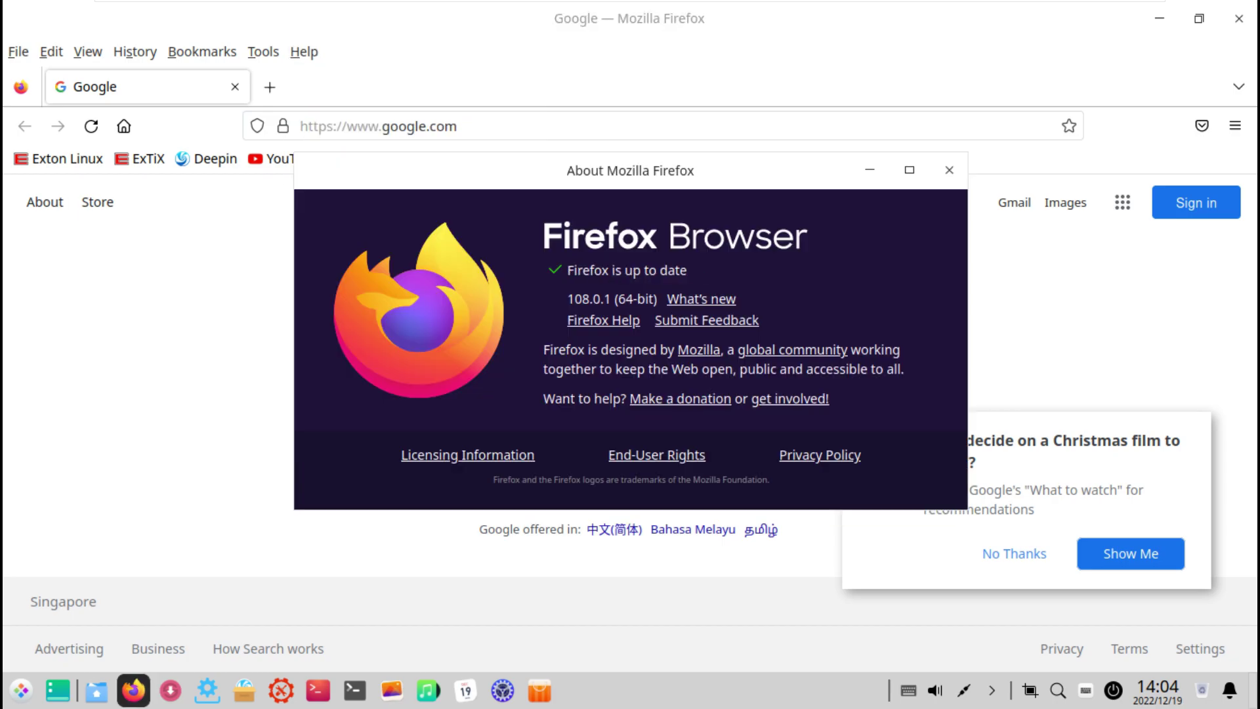
click(949, 170)
Open the bookmarked Exton Linux website and read the ExTiX Deepin 22.12 release article
click(57, 159)
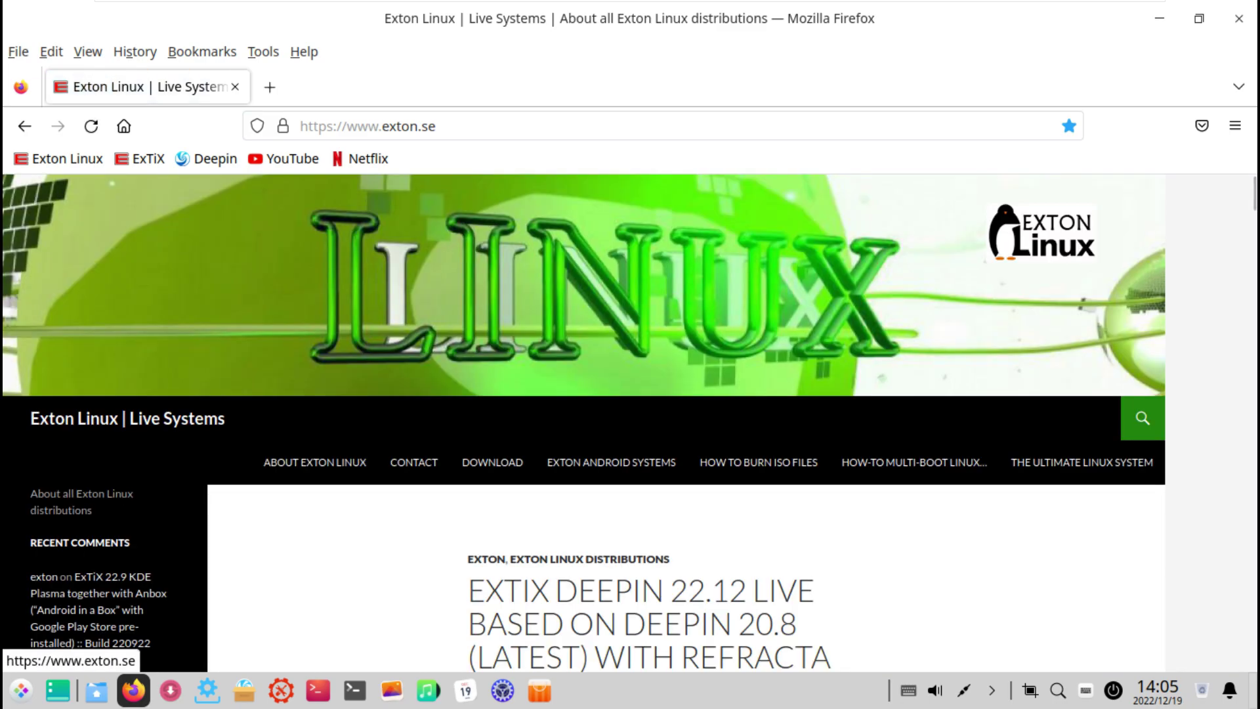
scroll(584, 422, down, 2)
scroll(591, 249, down, 4)
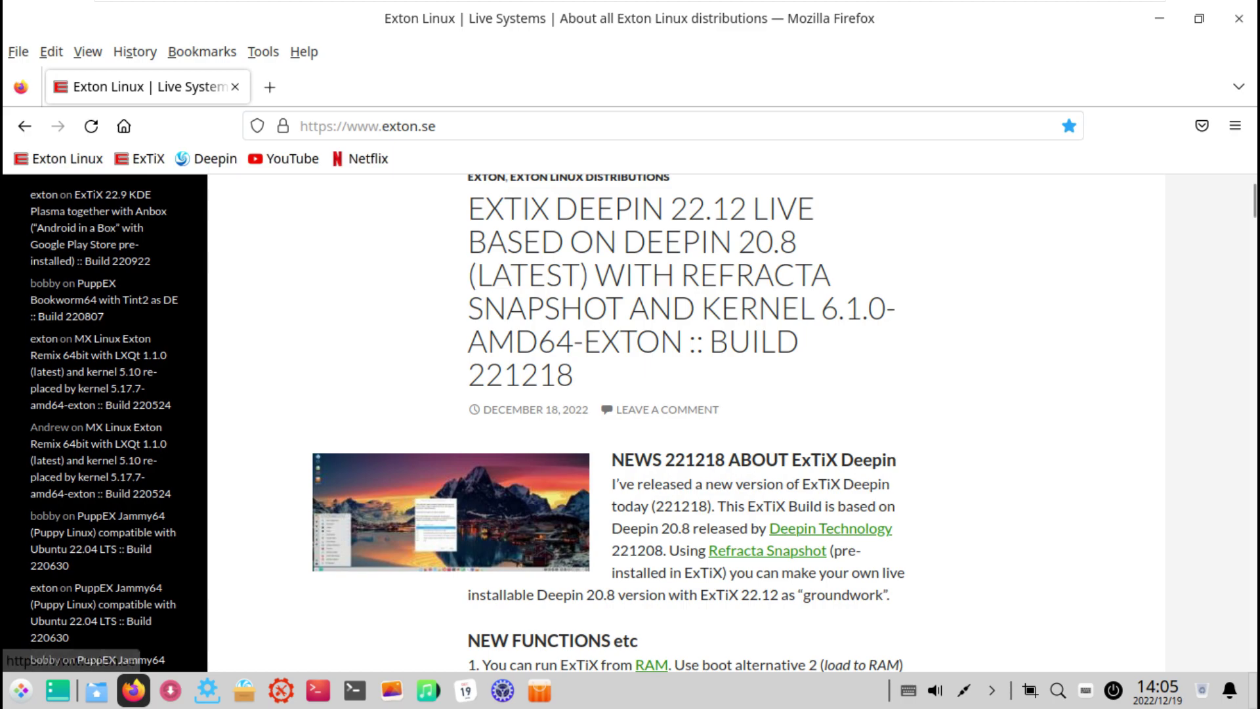
drag(551, 278, 582, 312)
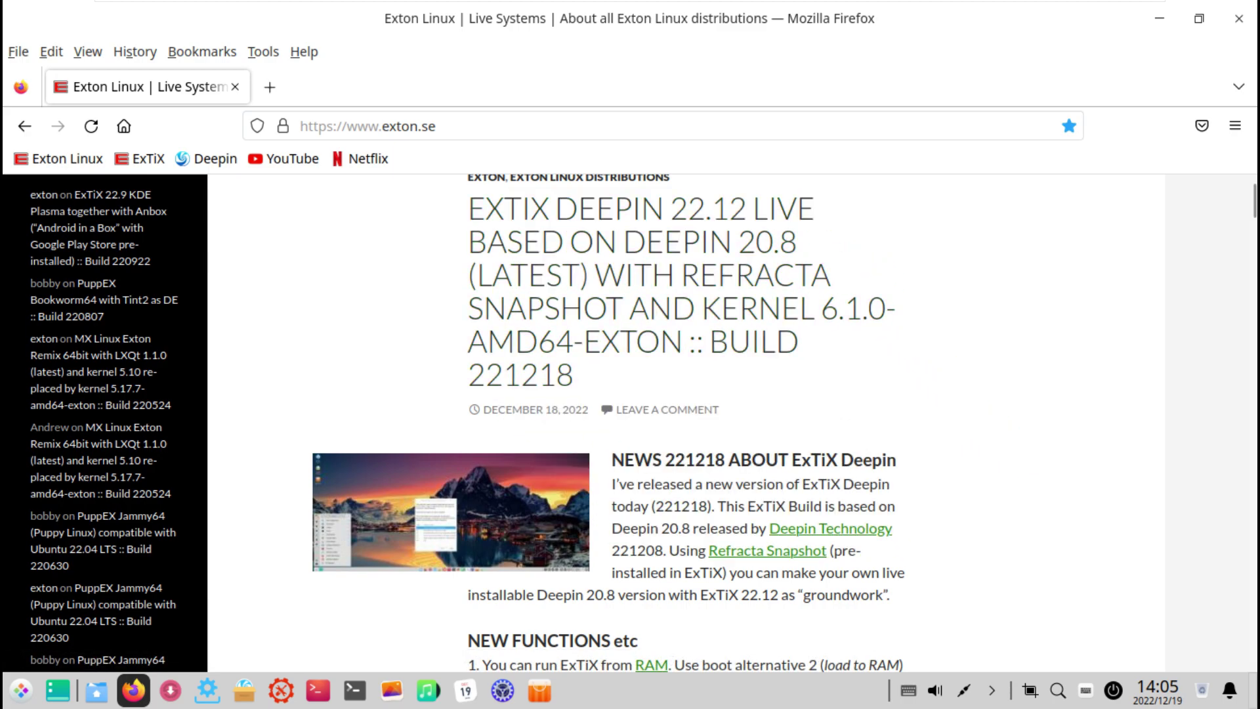
Look through the rest of the ExTiX Deepin 22.12 article down to its tags and return to the page header
scroll(686, 423, down, 10)
scroll(686, 423, down, 10)
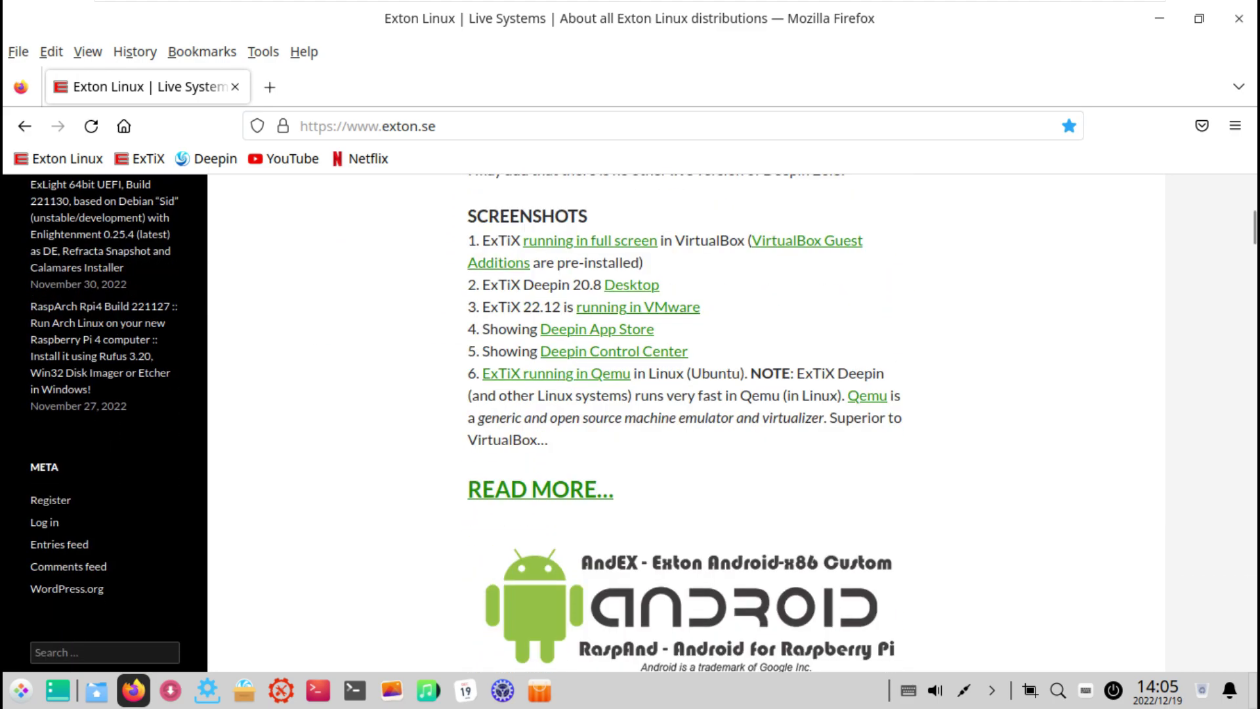
scroll(686, 423, down, 6)
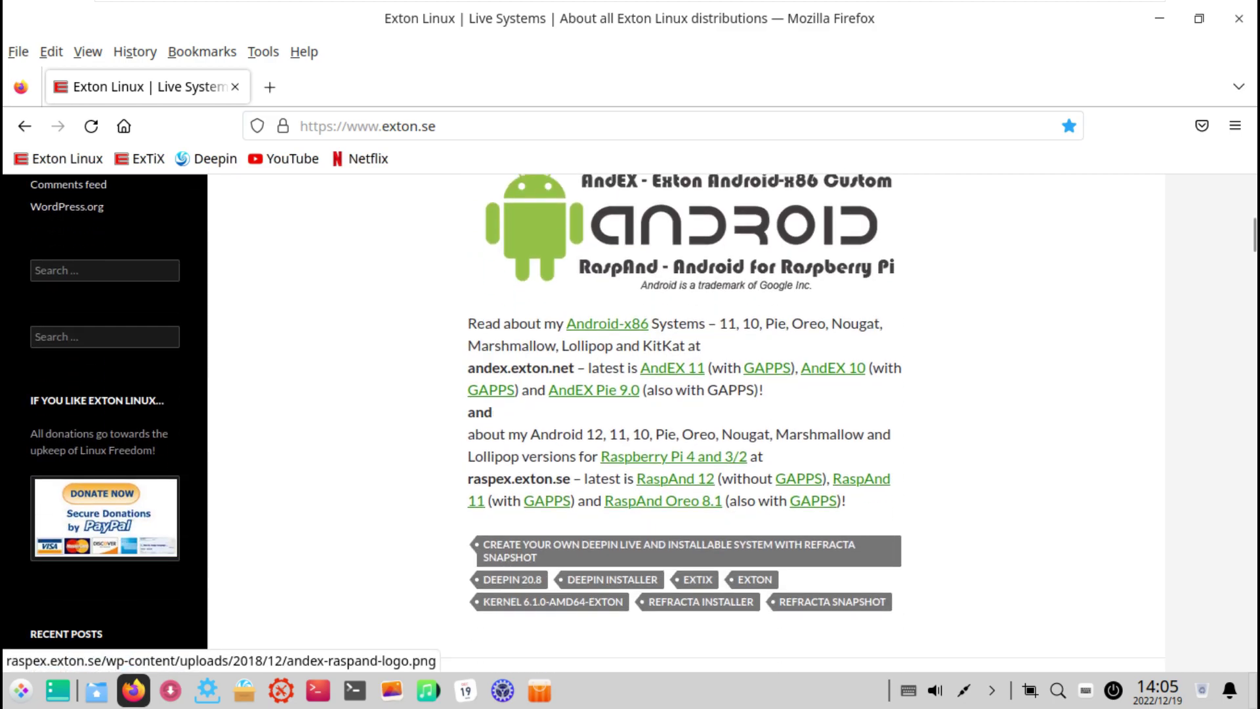
scroll(686, 423, down, 6)
scroll(686, 424, up, 20)
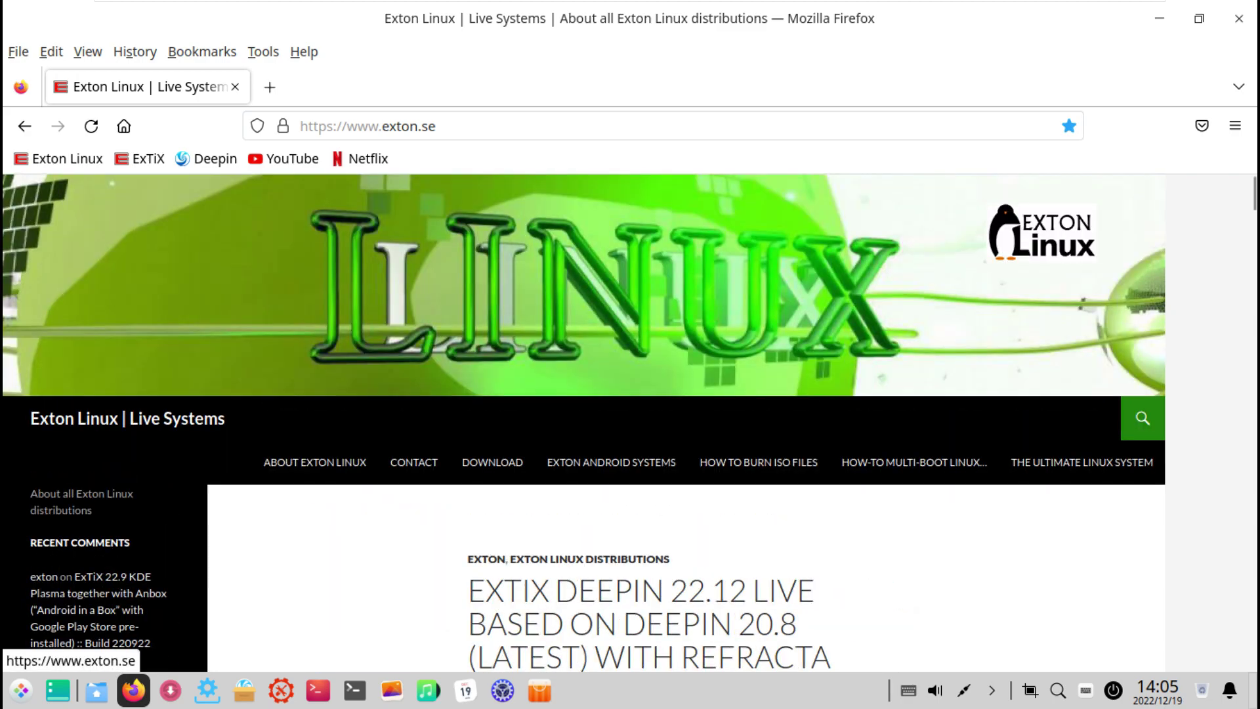
Go to the web address youtube.com/9to5linux in the current tab
click(436, 126)
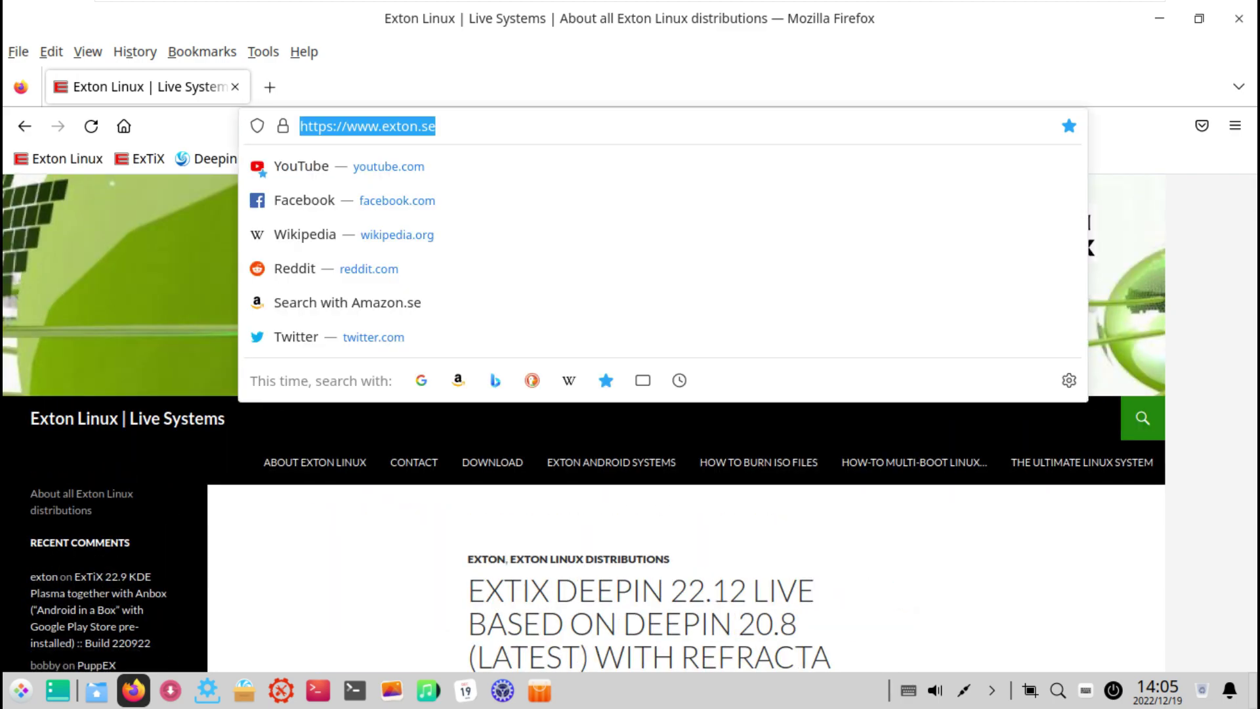
text(youtube)
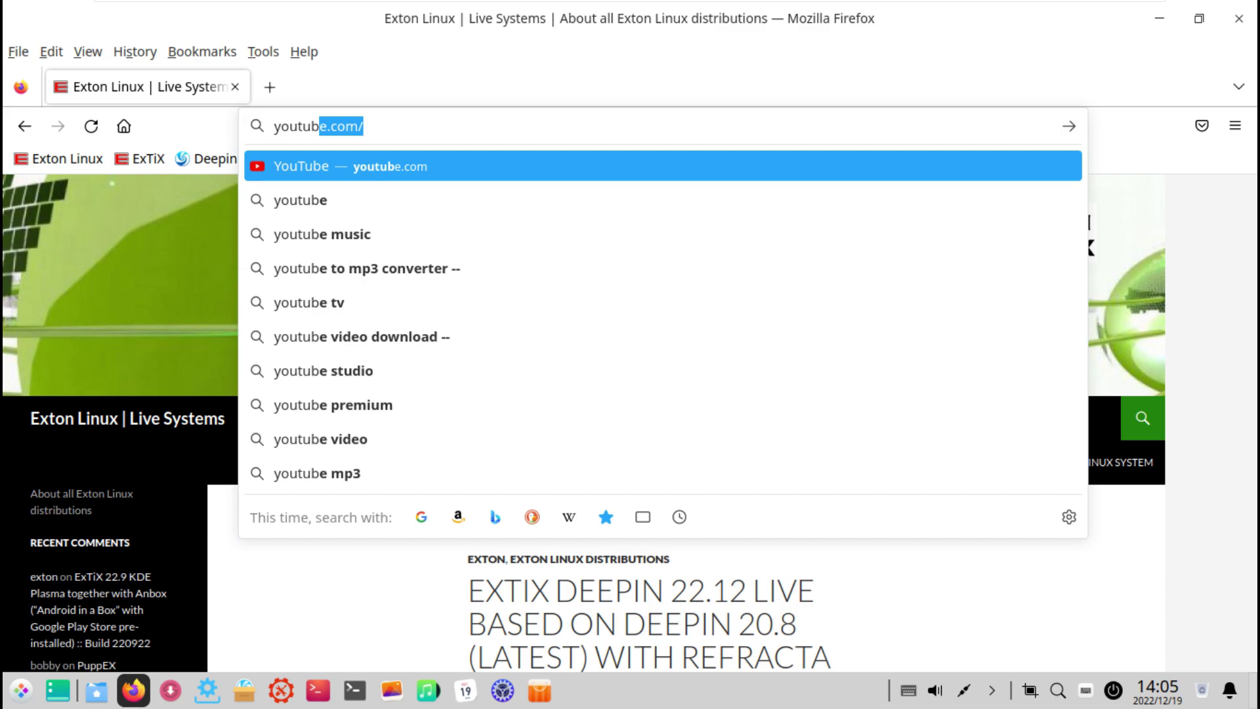
text(.com/)
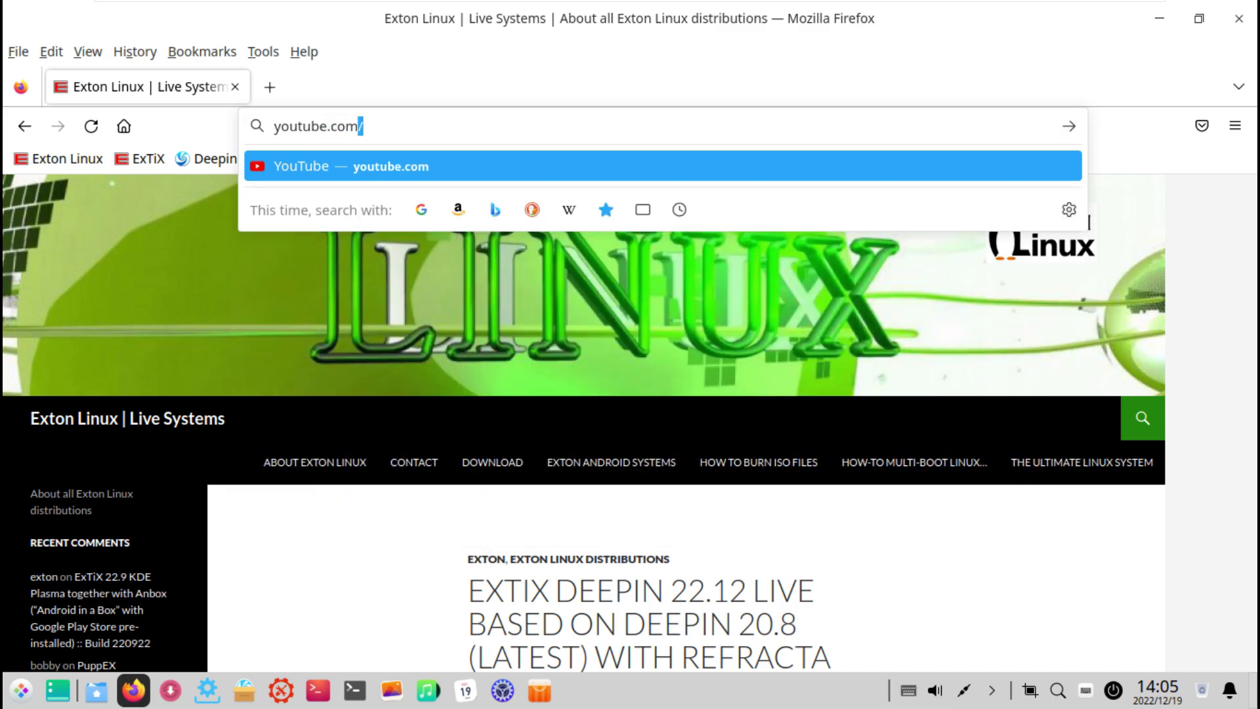
text(9to)
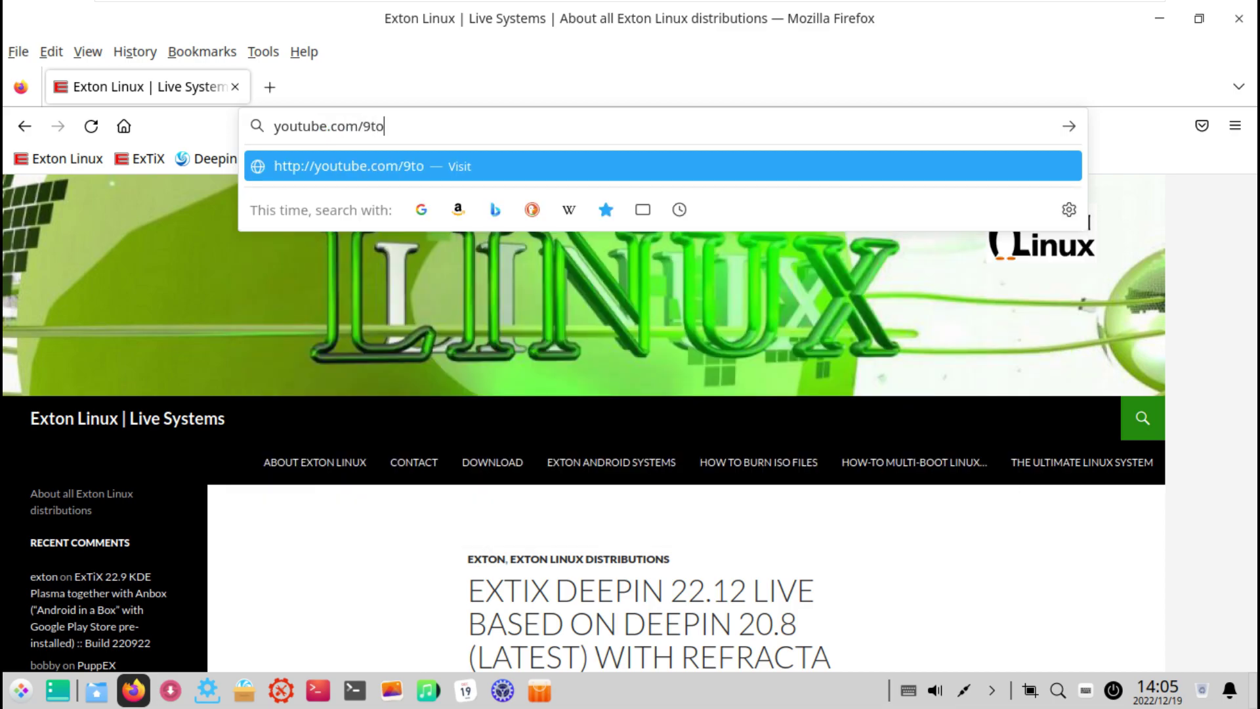
text(5linux)
key(Return)
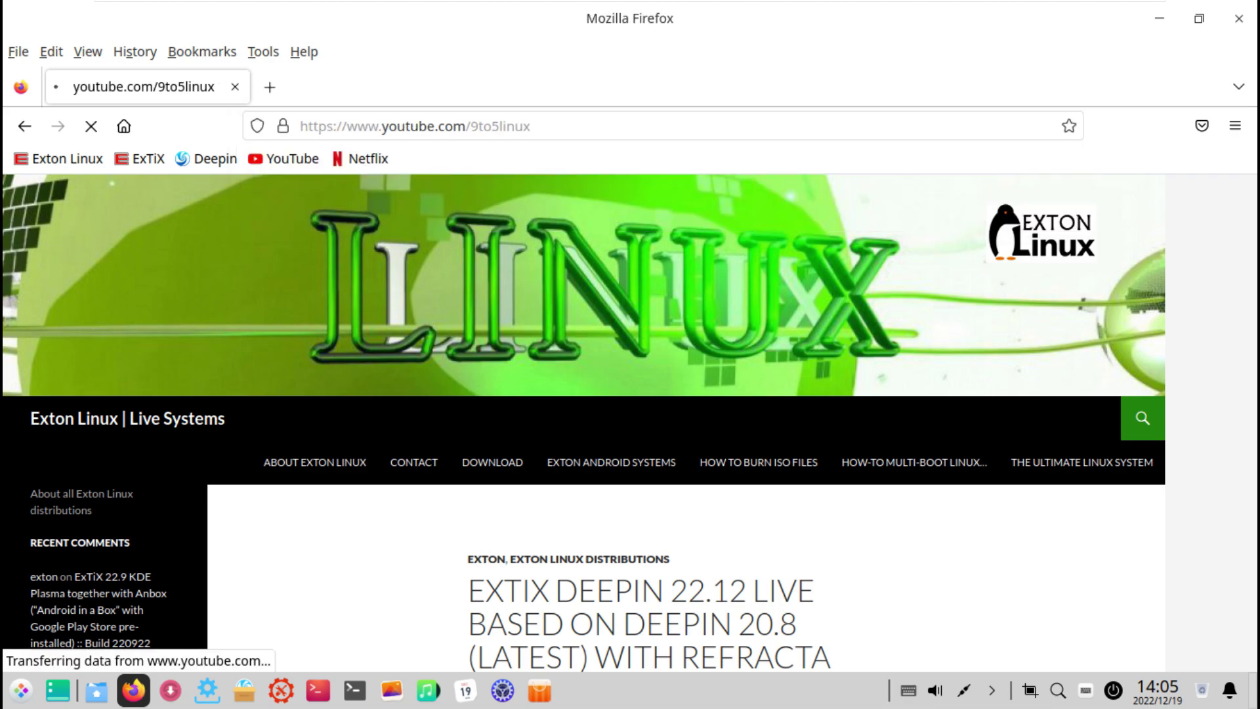